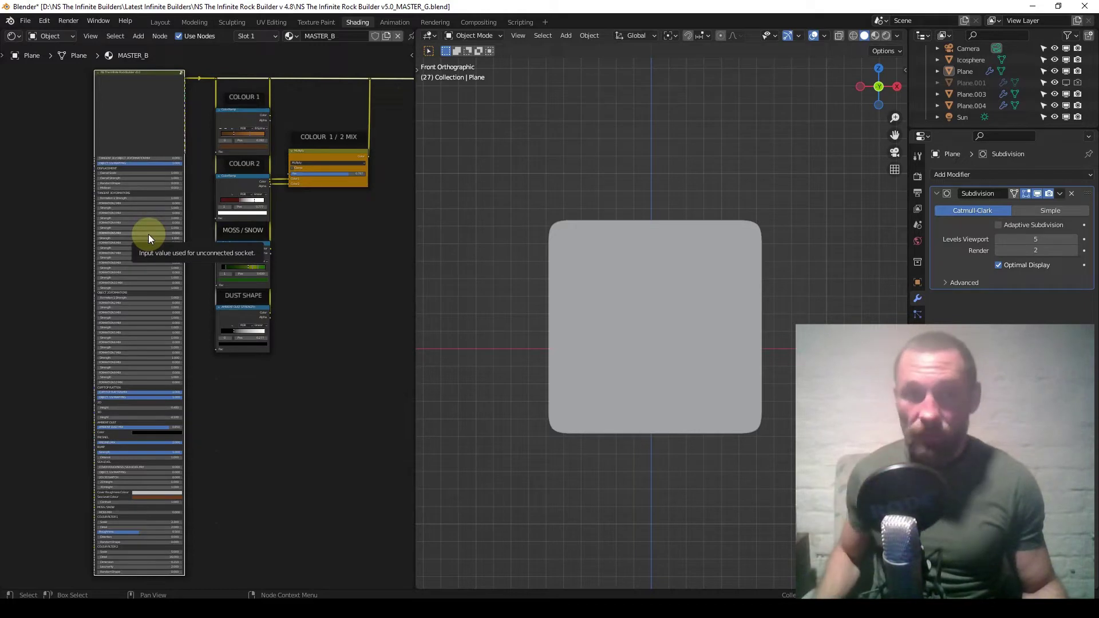
Examine the Infinite Rock Builder node and its mapping, displacement and formation inputs in the MASTER_B material
scroll(346, 399, down, 3)
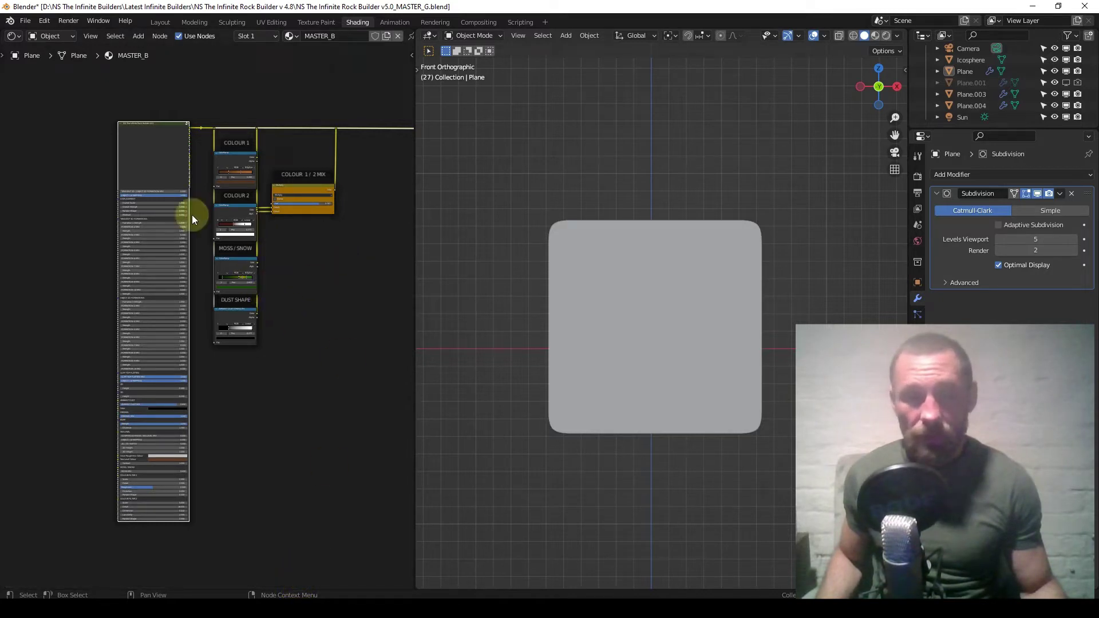
scroll(127, 242, up, 9)
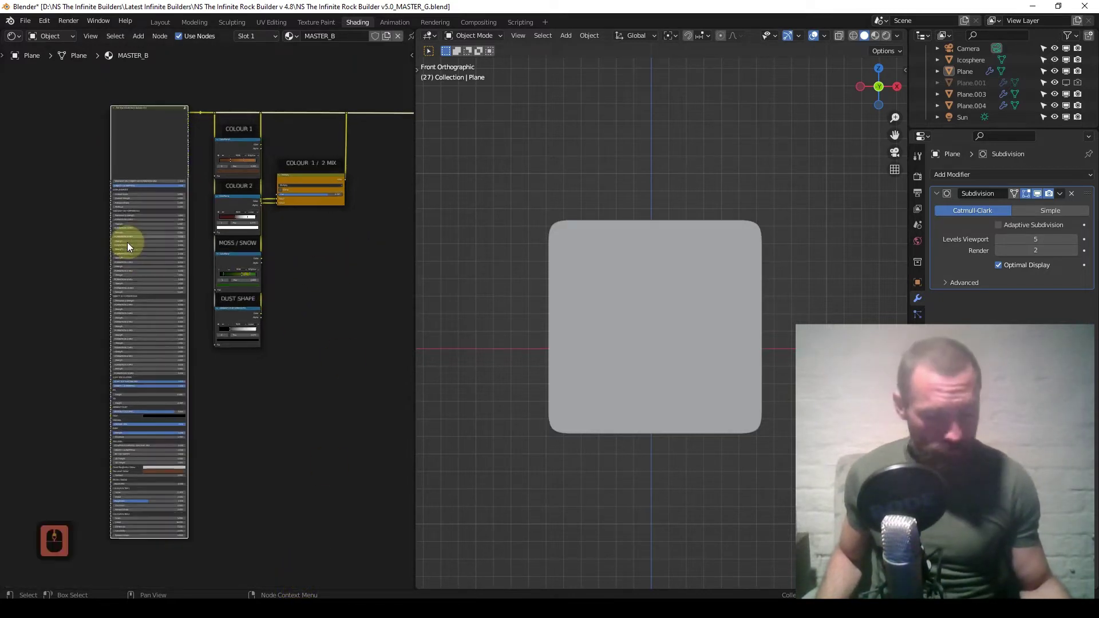
scroll(104, 185, up, 1)
middle_drag(110, 194, 167, 341)
middle_drag(129, 248, 134, 263)
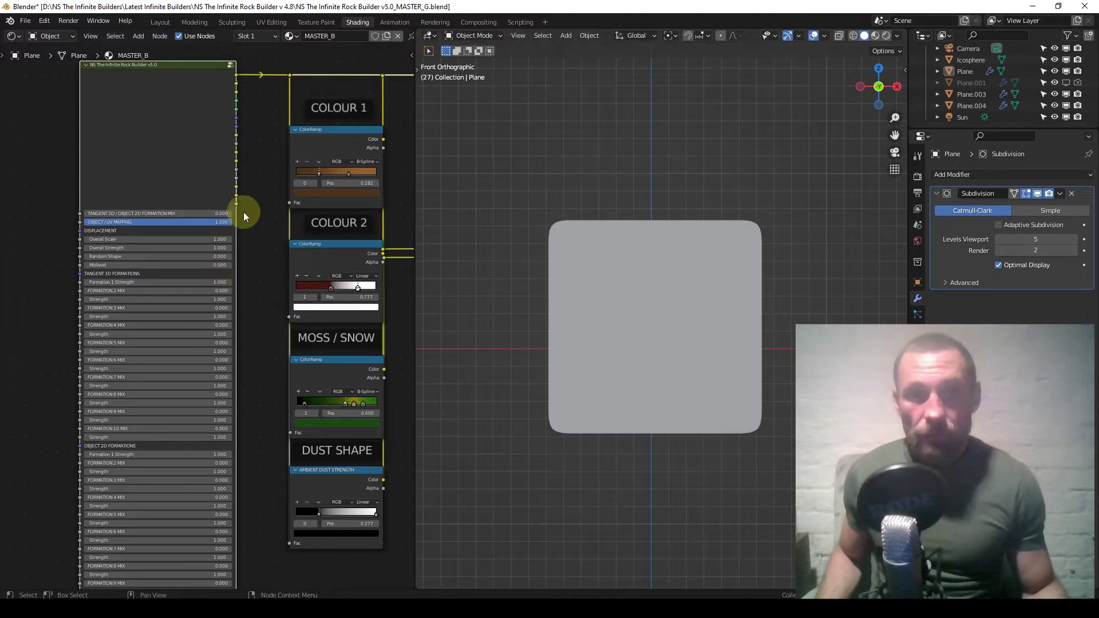
scroll(139, 466, down, 1)
middle_drag(167, 454, 169, 369)
scroll(163, 247, up, 6)
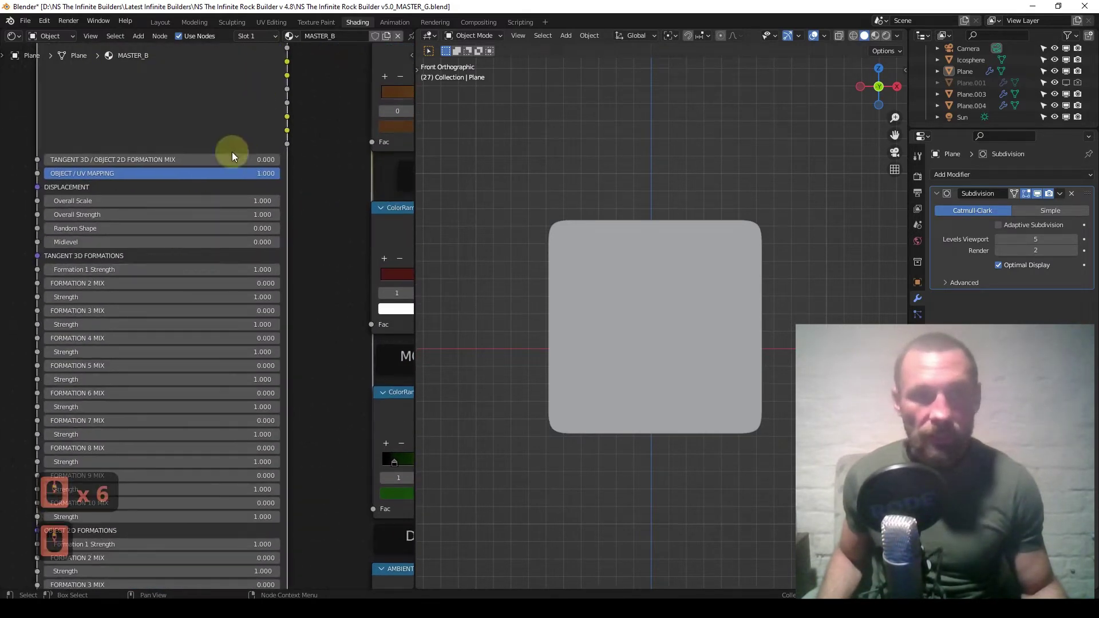
middle_drag(229, 365, 228, 336)
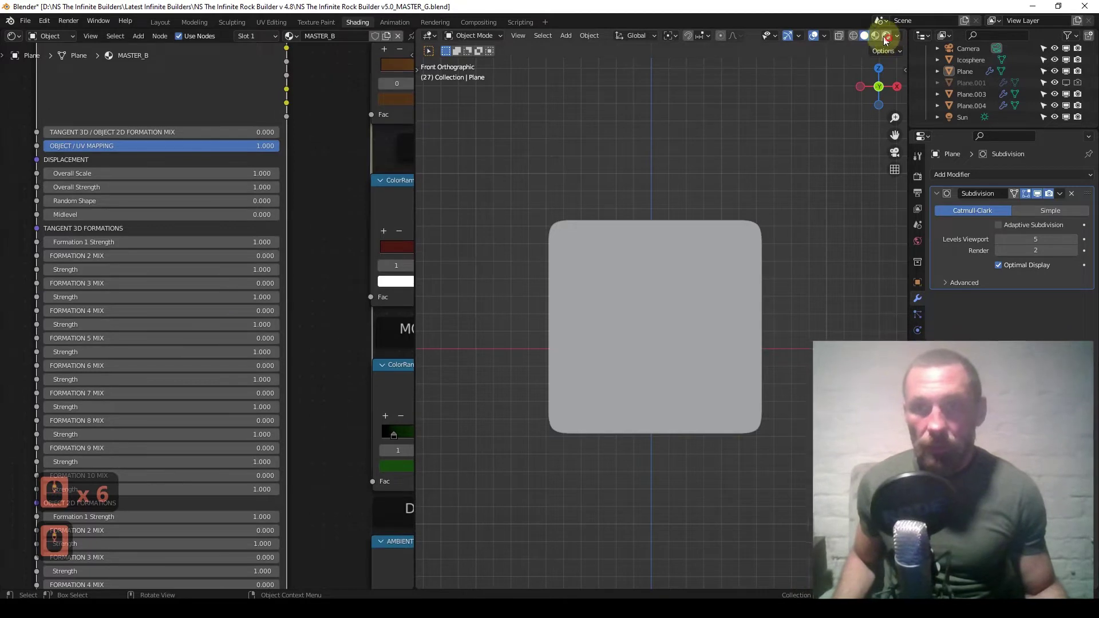
Display the plane in rendered shading and enter Edit Mode on it
key(shift+z)
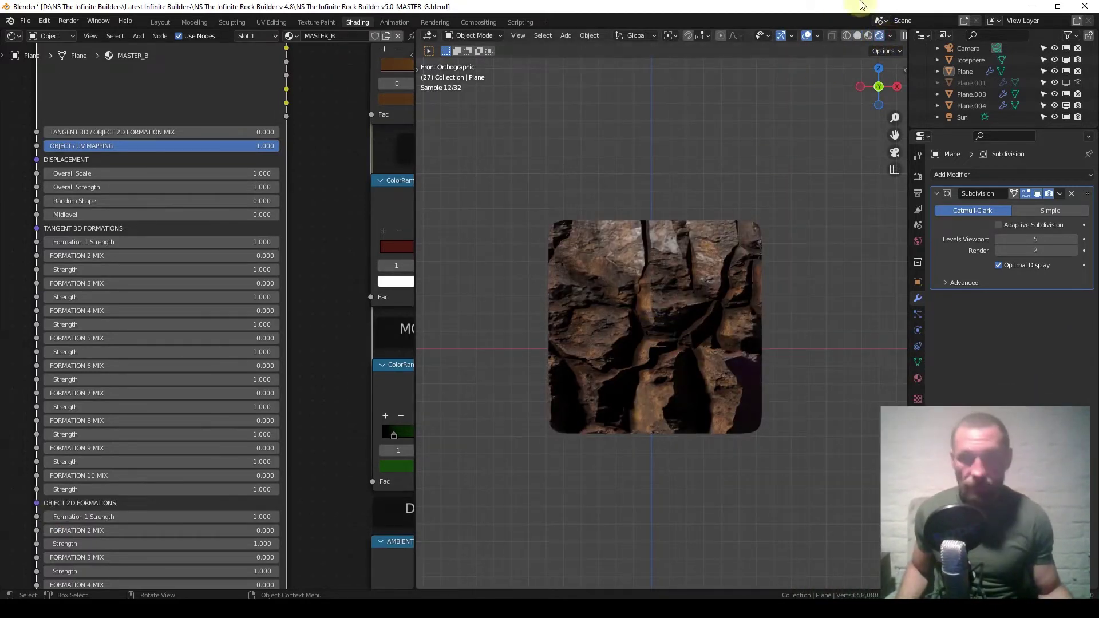
key(Tab)
key(Tab)
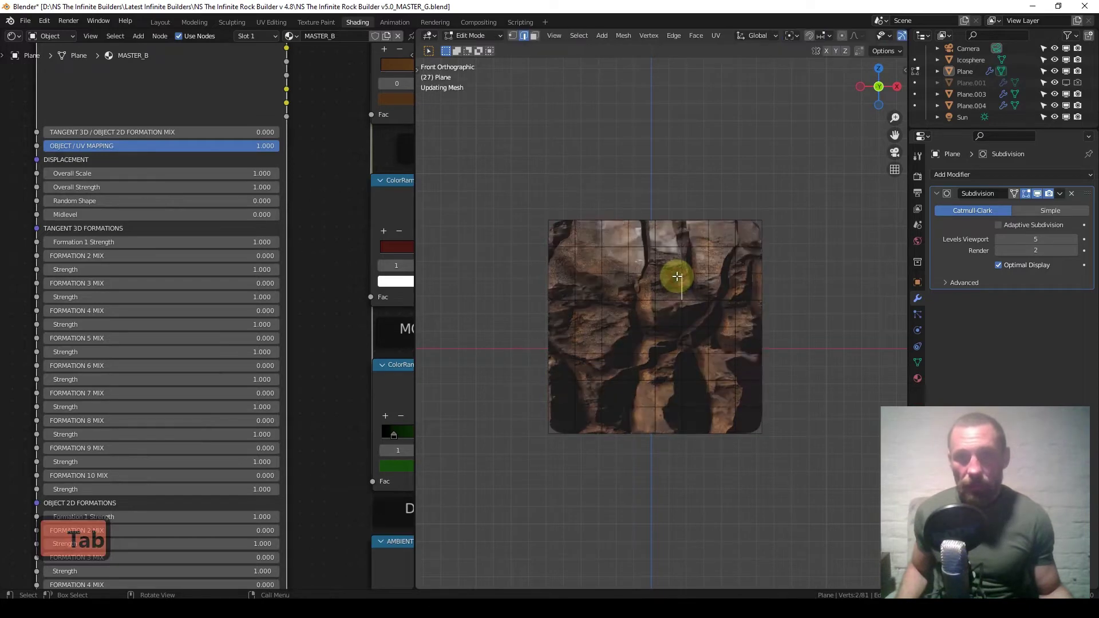
key(Tab)
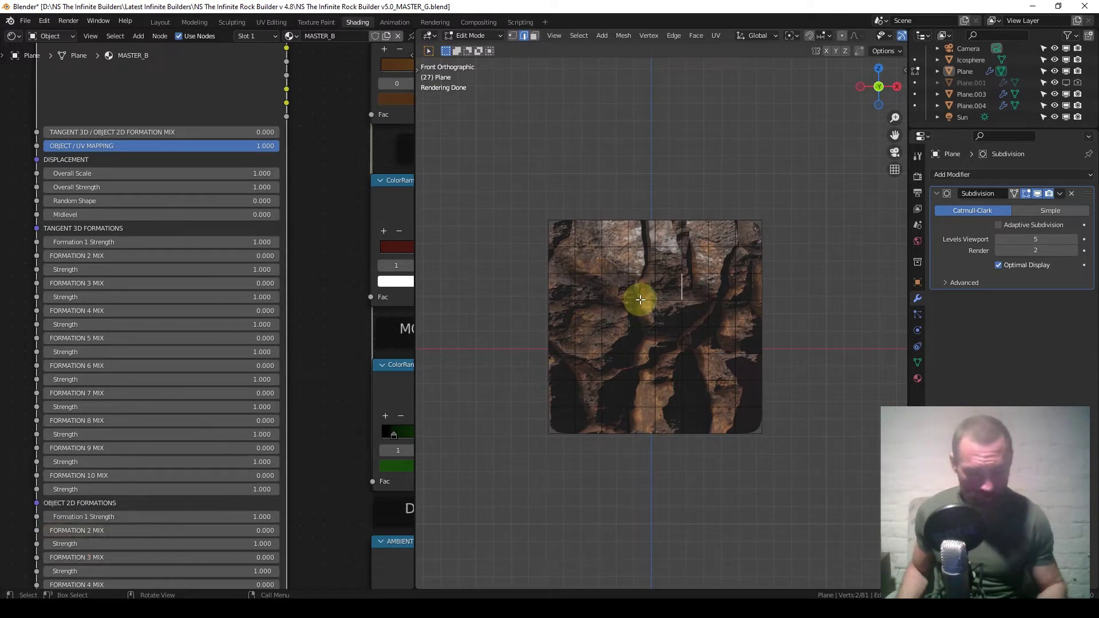
Select all of the plane's geometry and open the UV mapping options
key(a)
key(u)
click(638, 299)
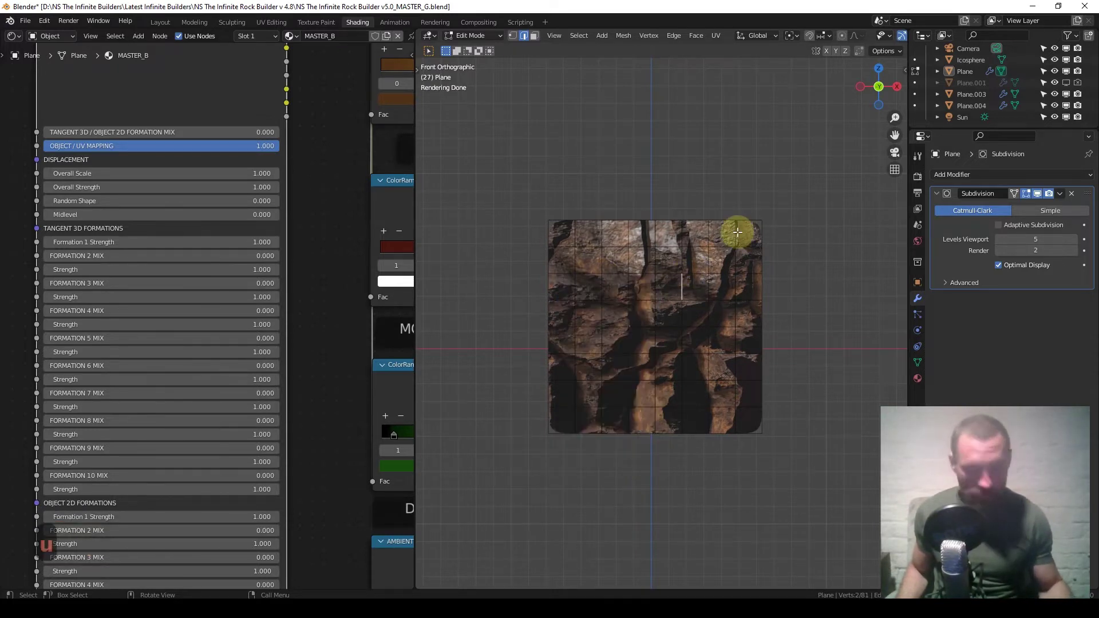
key(a)
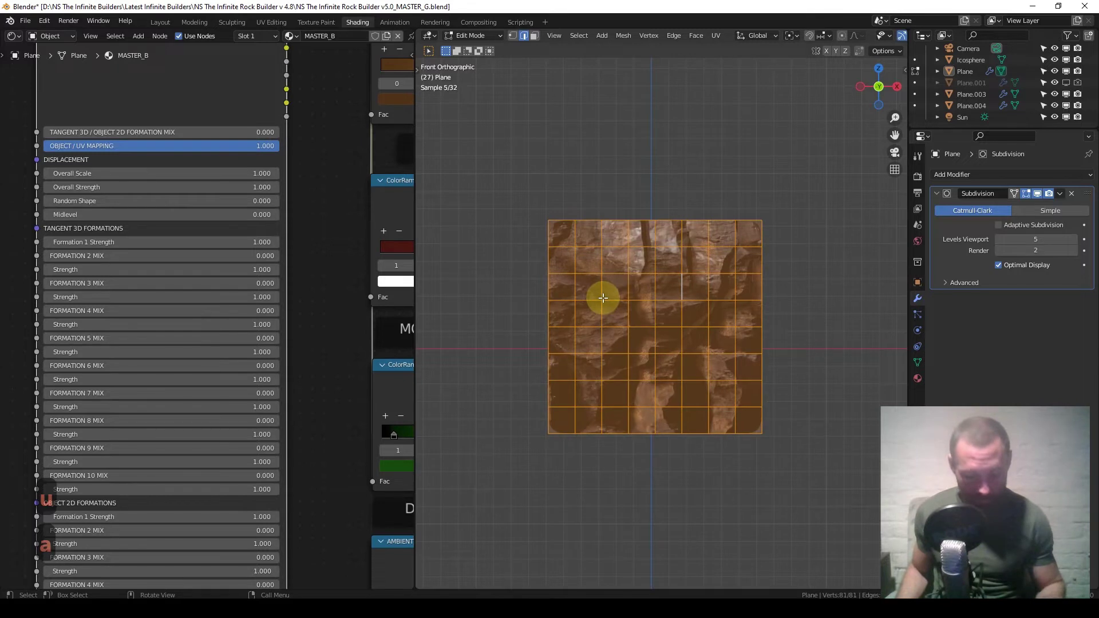
key(u)
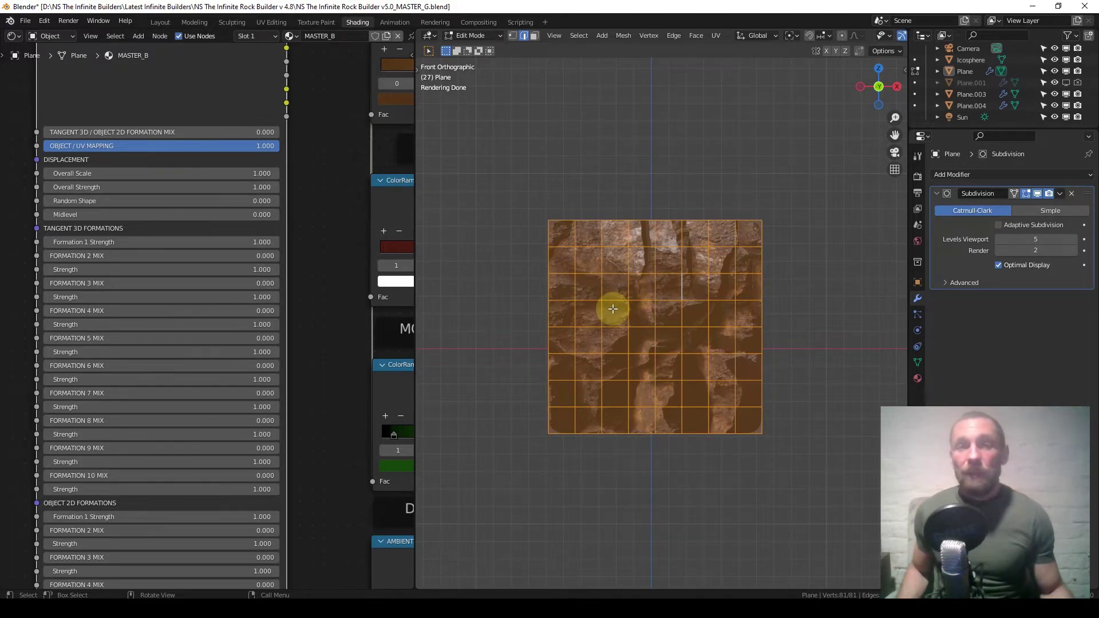
Return to Object Mode, hide the viewport overlays and select the rock plane
key(Tab)
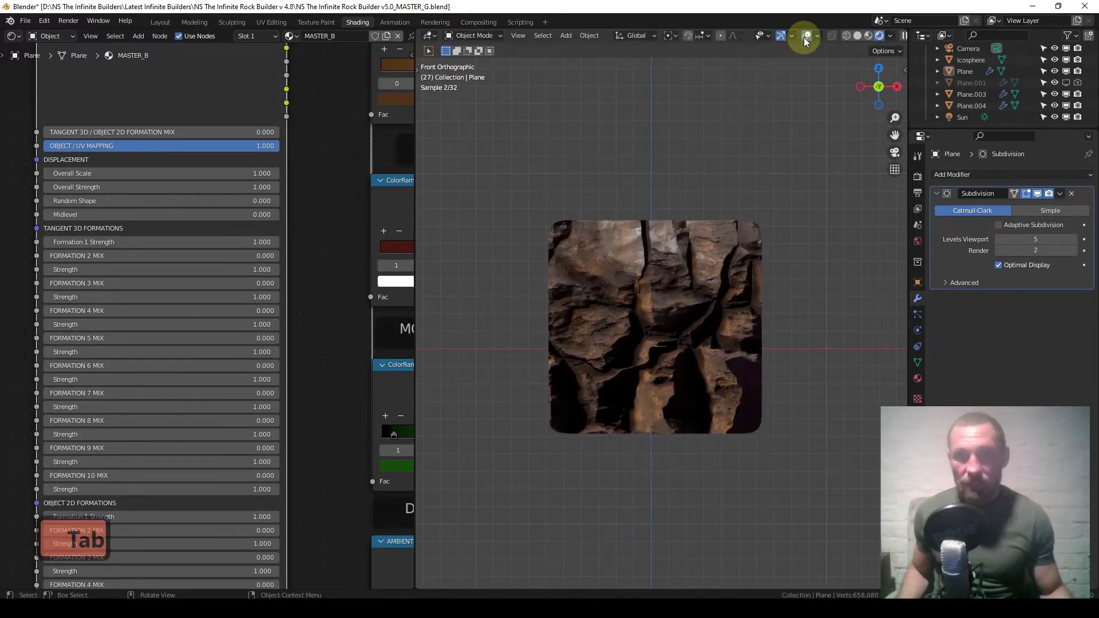
click(806, 39)
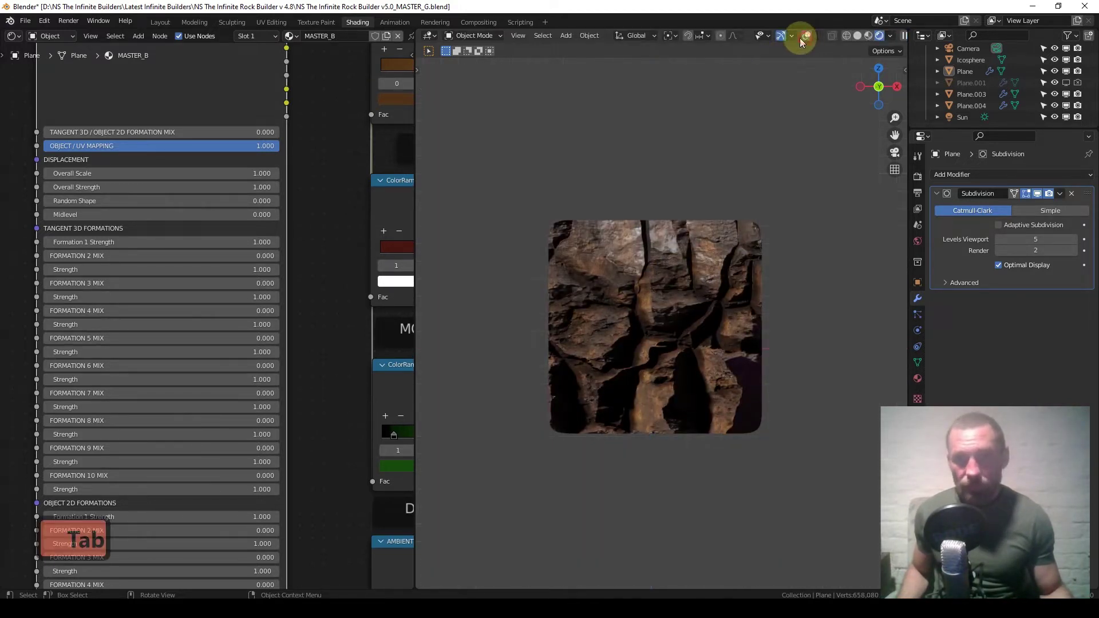
click(659, 324)
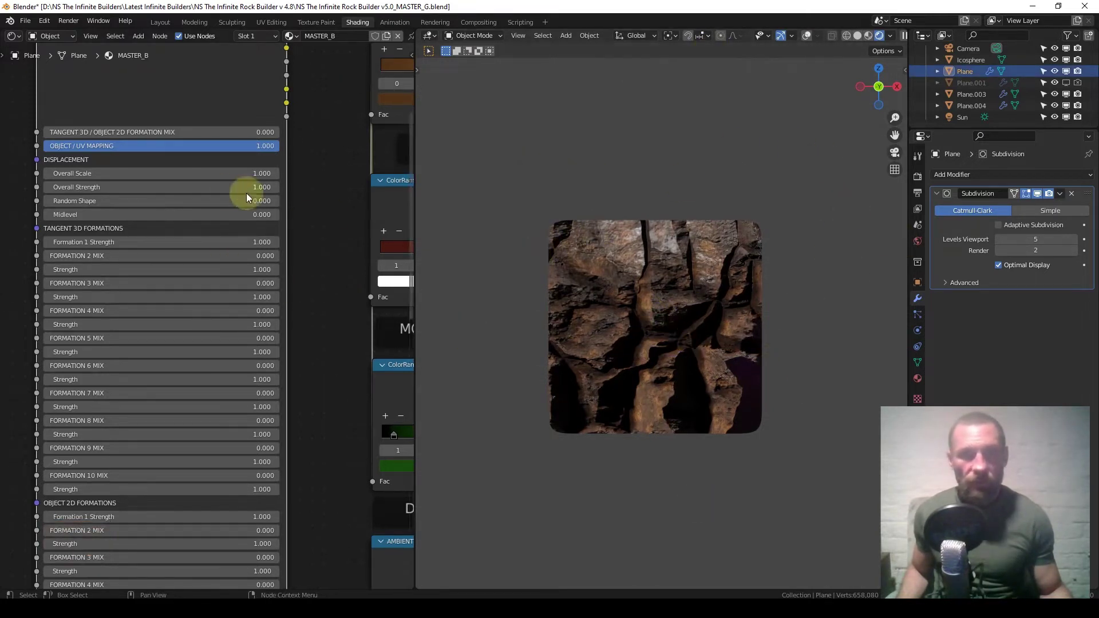
Examine the rock node's formation mix, Object / UV Mapping, Displacement and Tangent 3D Formations settings
scroll(216, 195, up, 6)
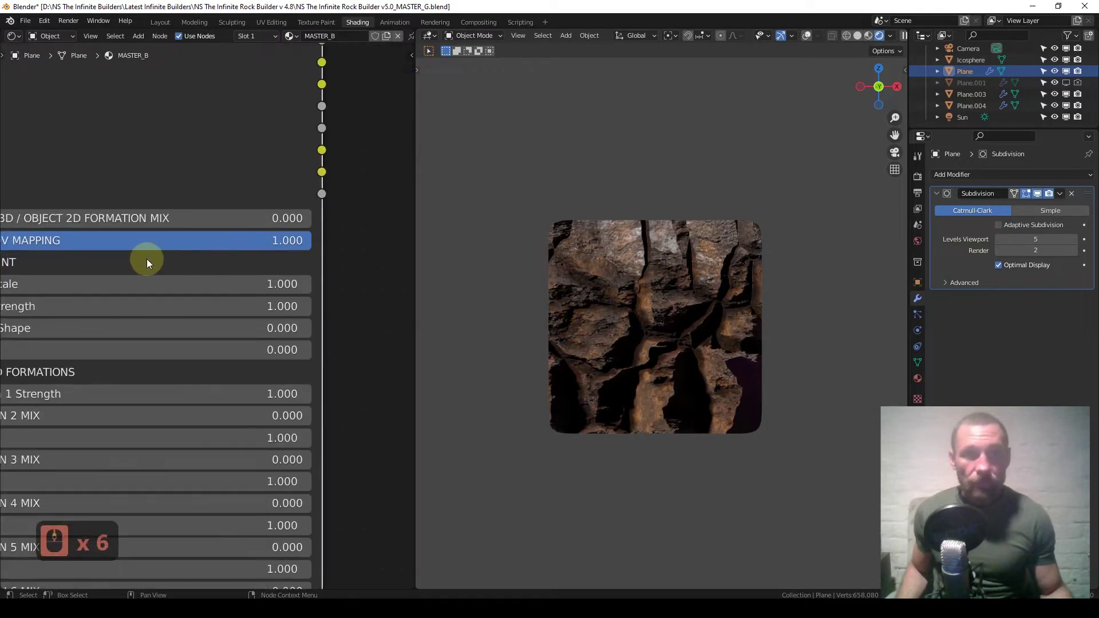
middle_drag(146, 259, 221, 262)
scroll(221, 262, down, 2)
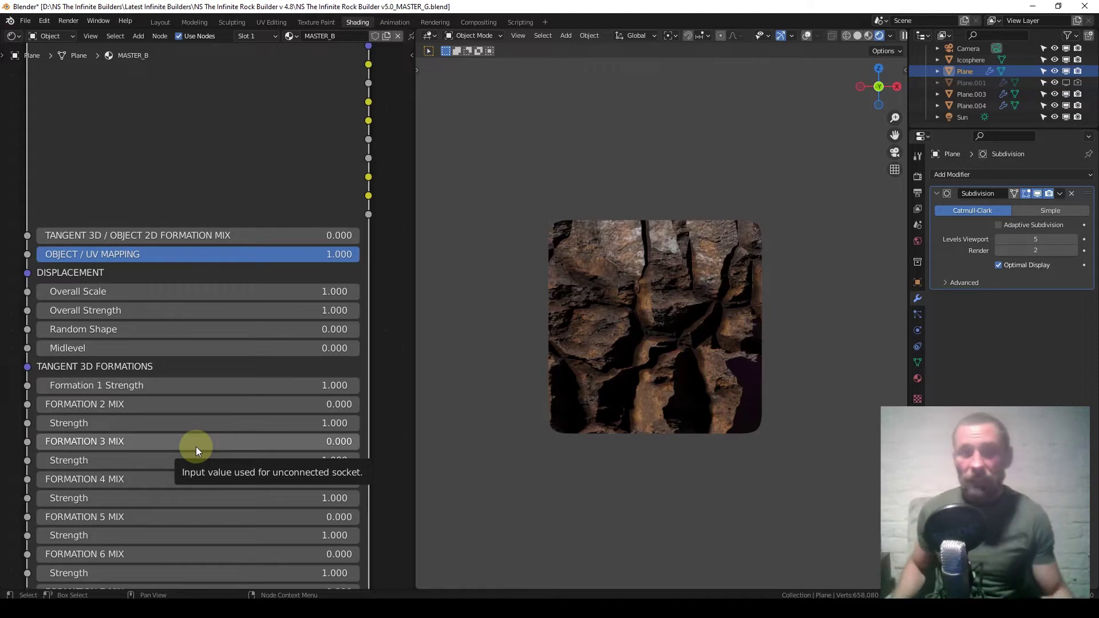
scroll(211, 404, down, 4)
middle_drag(214, 426, 233, 339)
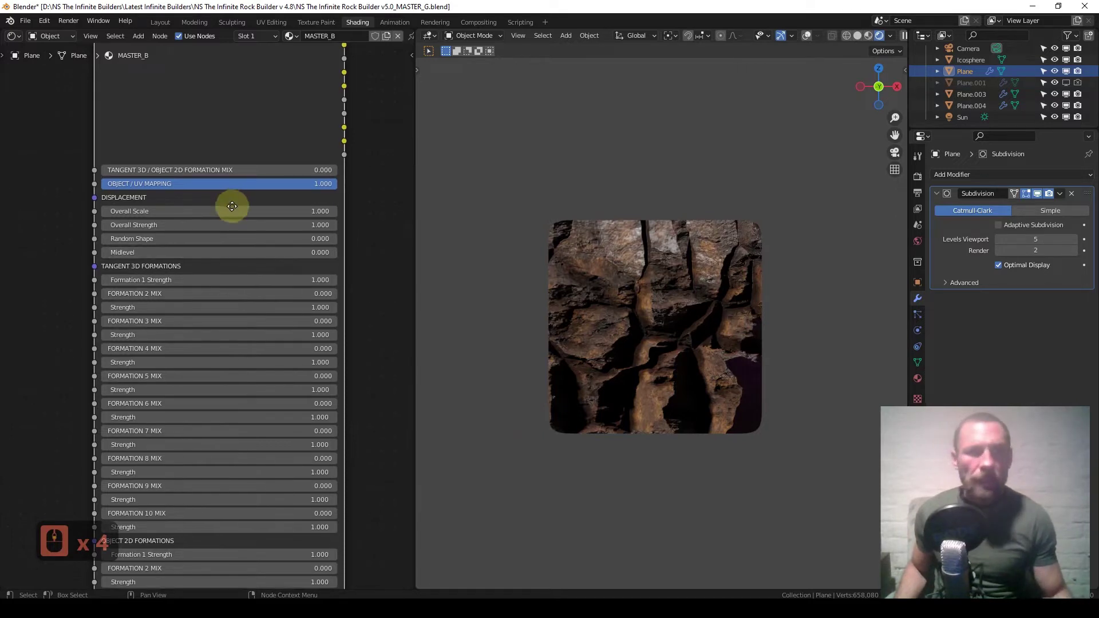
scroll(219, 236, up, 4)
scroll(41, 159, up, 2)
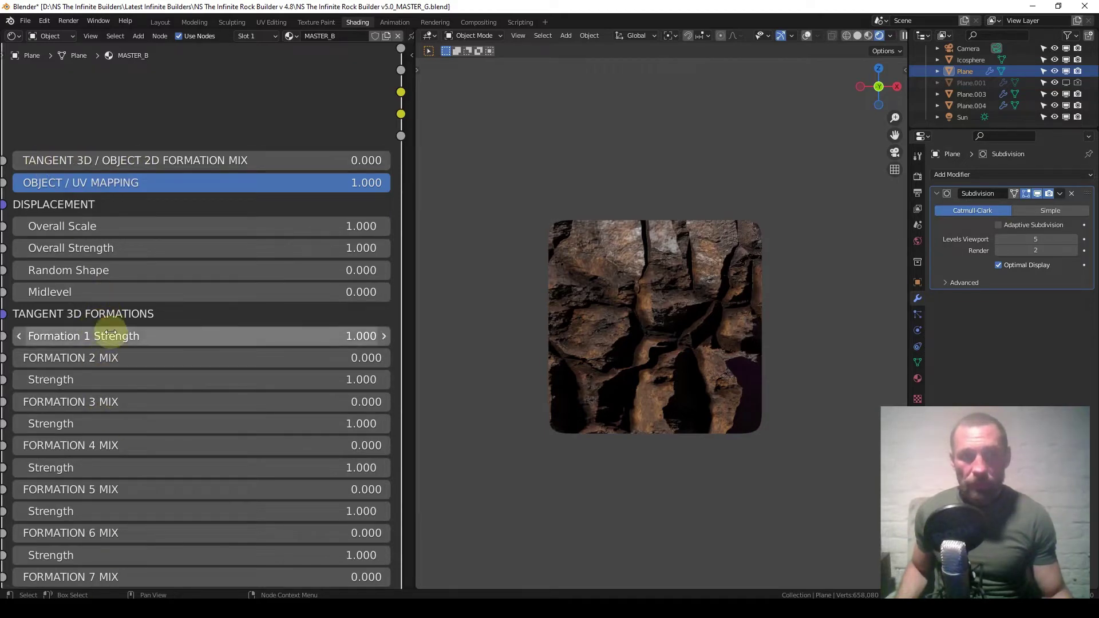
scroll(119, 397, down, 4)
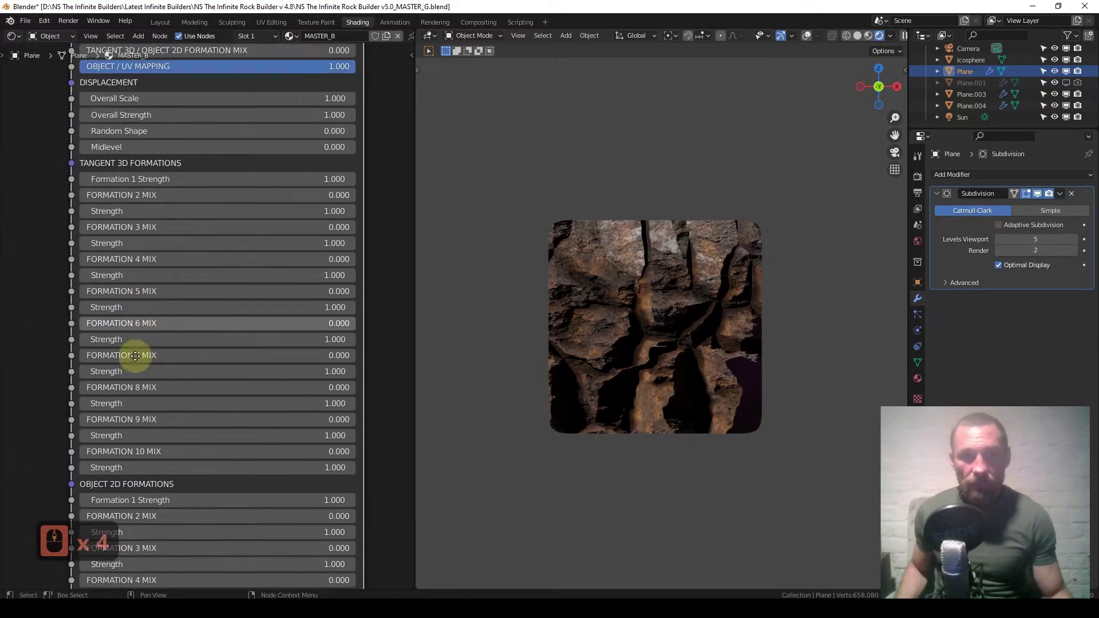
middle_drag(135, 355, 109, 422)
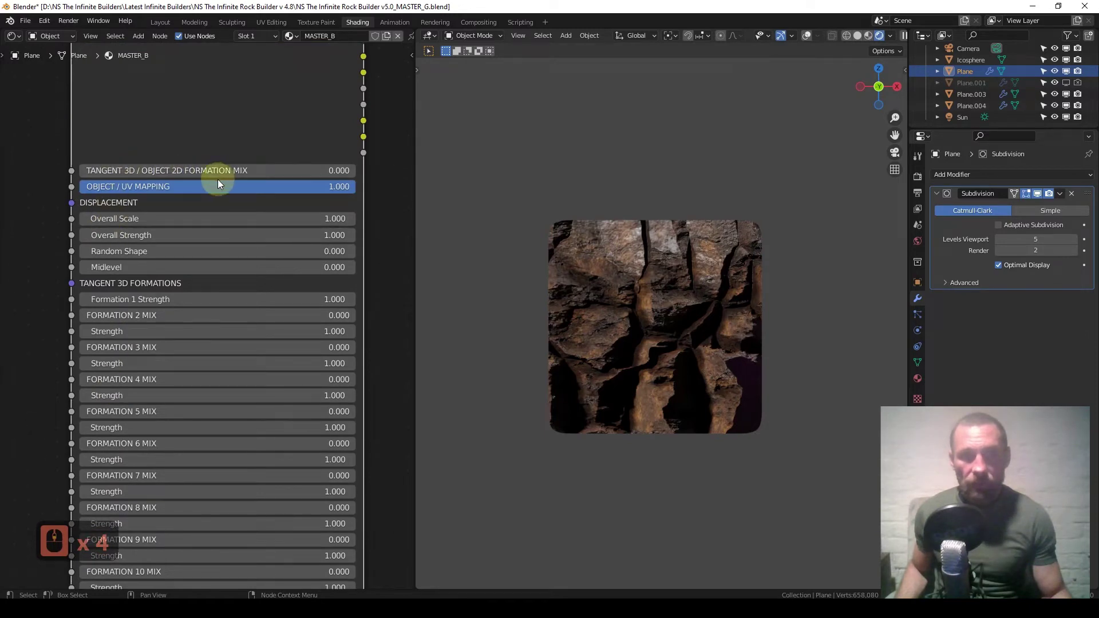
middle_drag(165, 504, 155, 270)
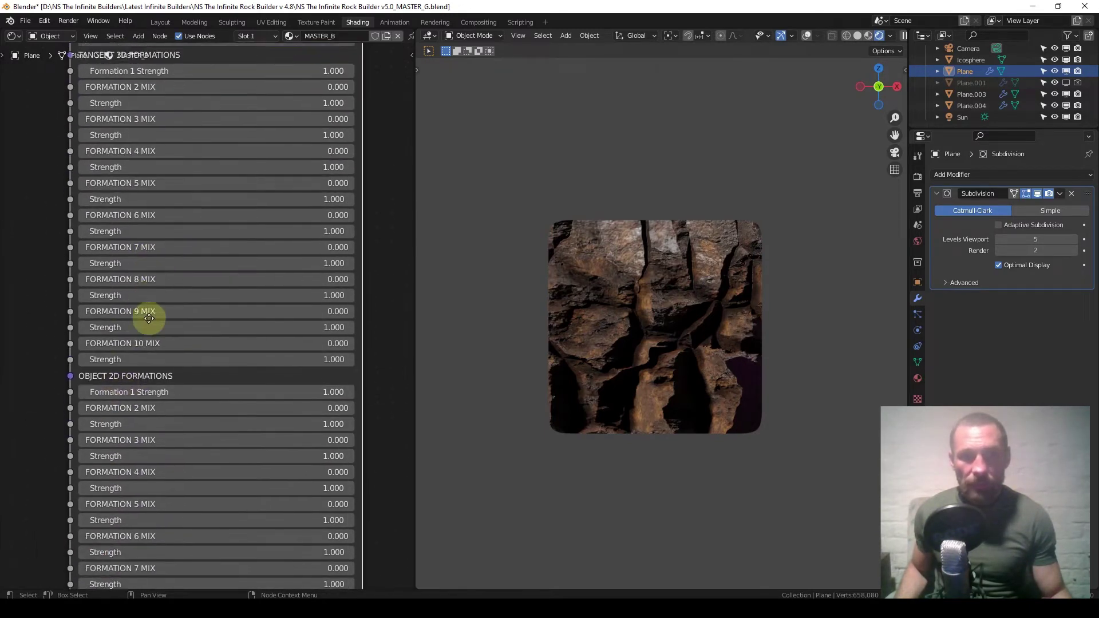
drag(149, 319, 146, 460)
middle_drag(140, 233, 140, 294)
scroll(139, 292, up, 4)
middle_drag(111, 402, 156, 300)
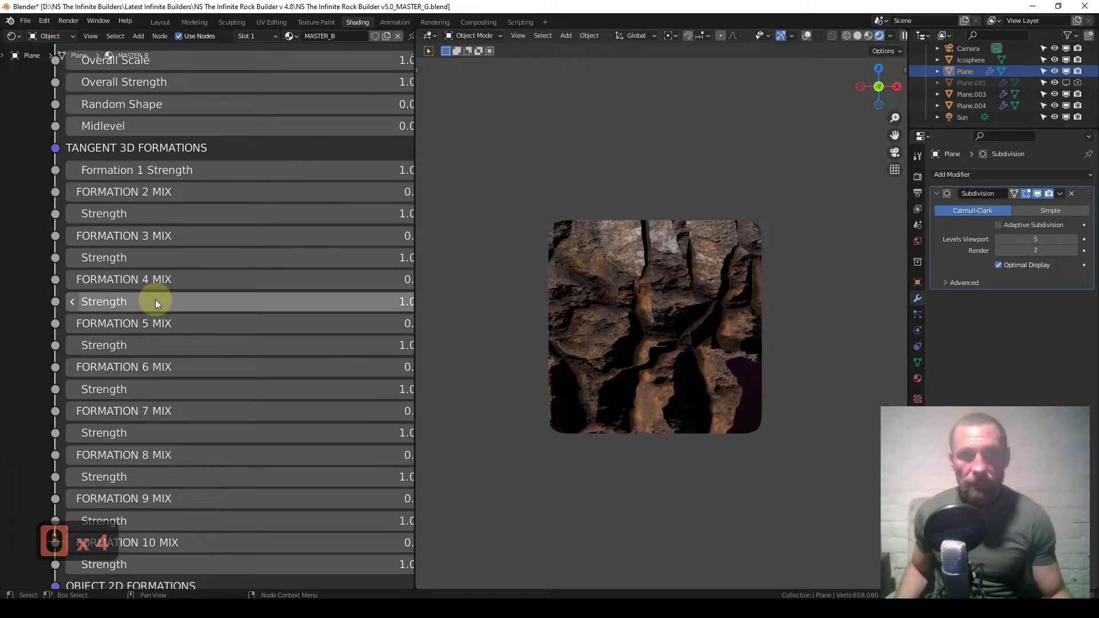
scroll(156, 300, down, 2)
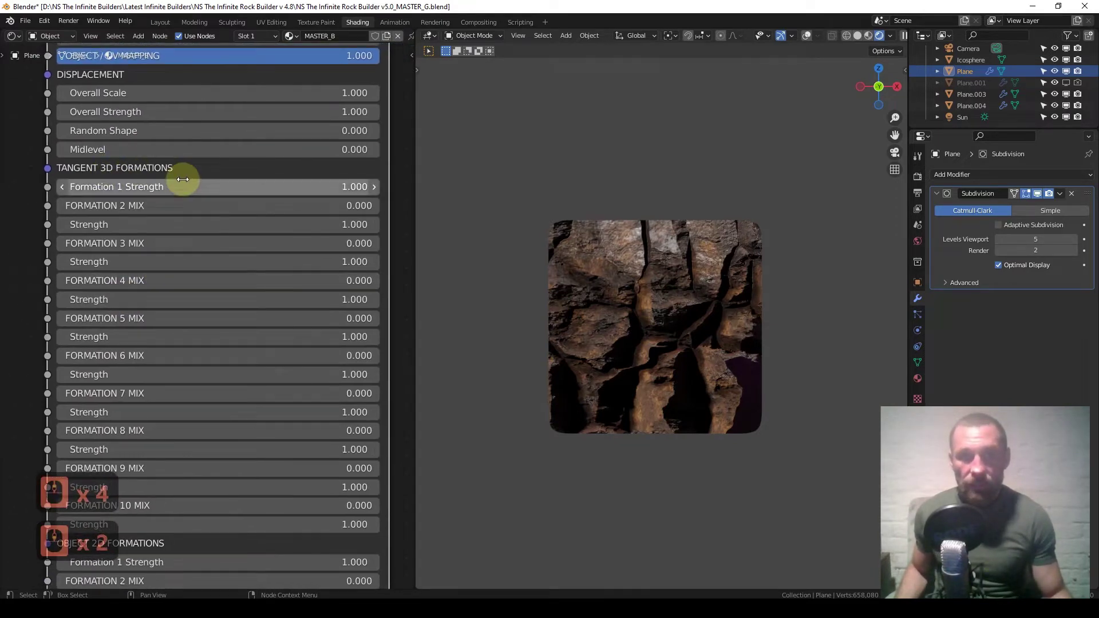
Inspect the displaced rock plane from the side and above, and review the node's Object 2D Formations section
middle_drag(671, 288, 644, 300)
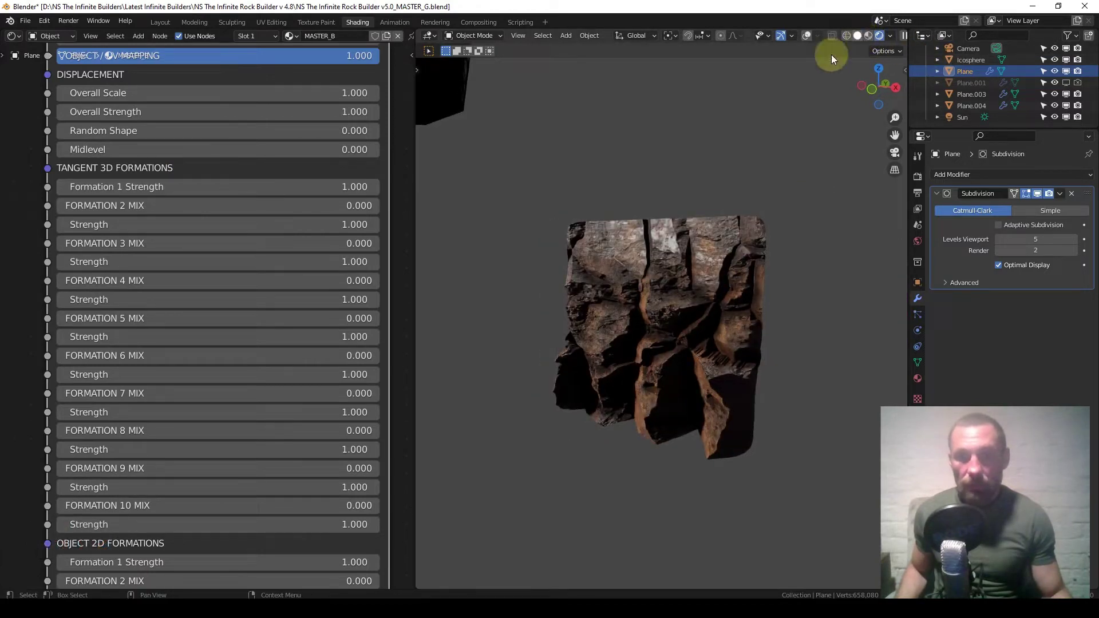
middle_drag(679, 311, 651, 336)
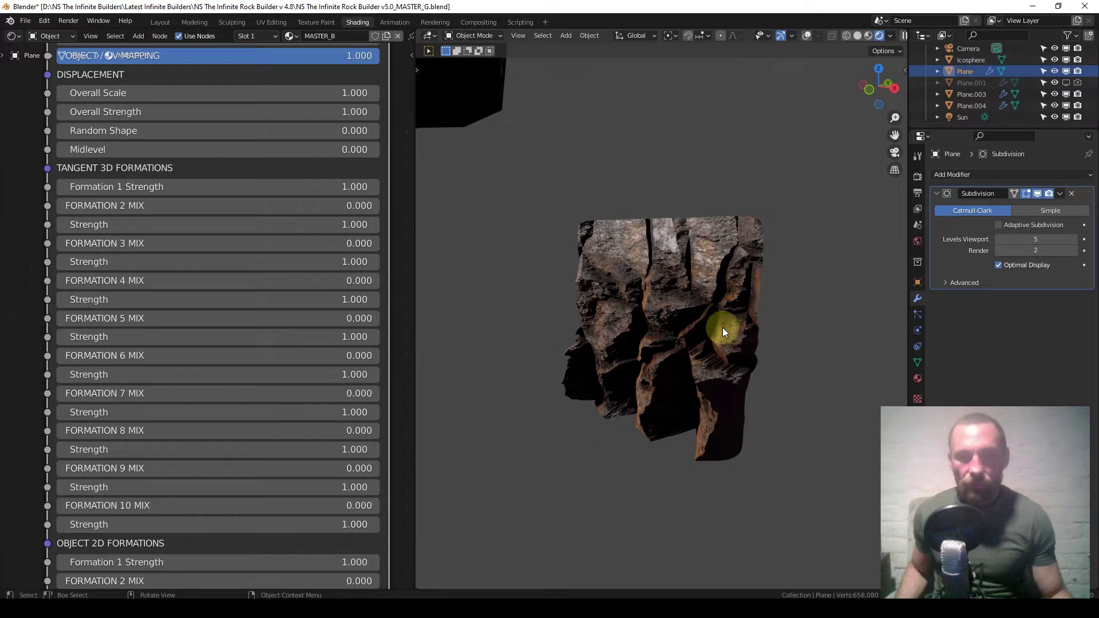
middle_drag(710, 294, 781, 305)
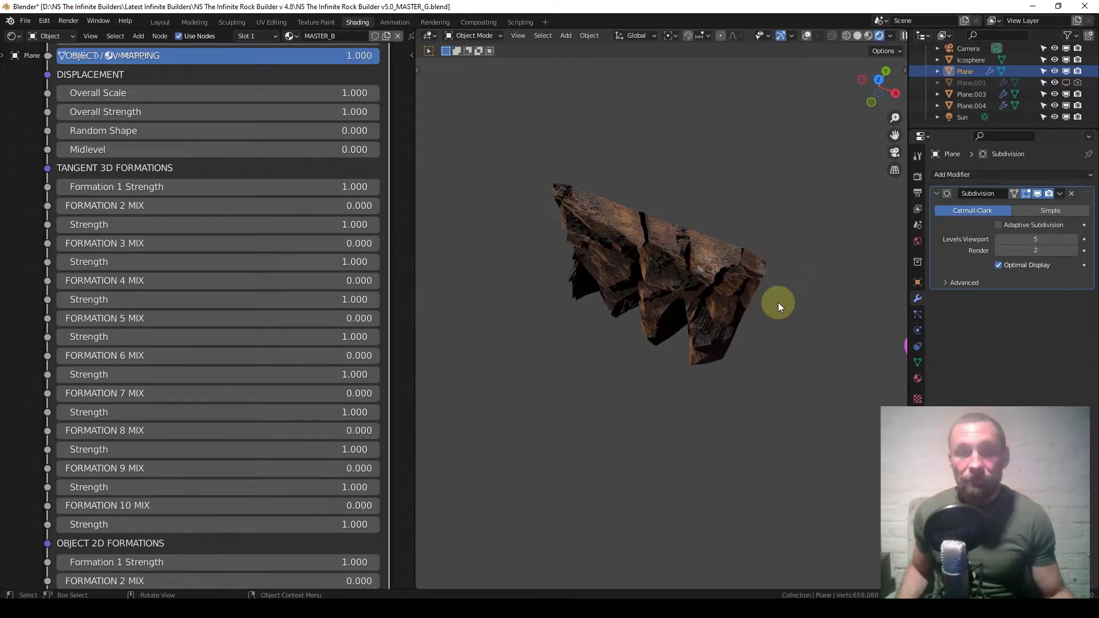
scroll(295, 286, down, 5)
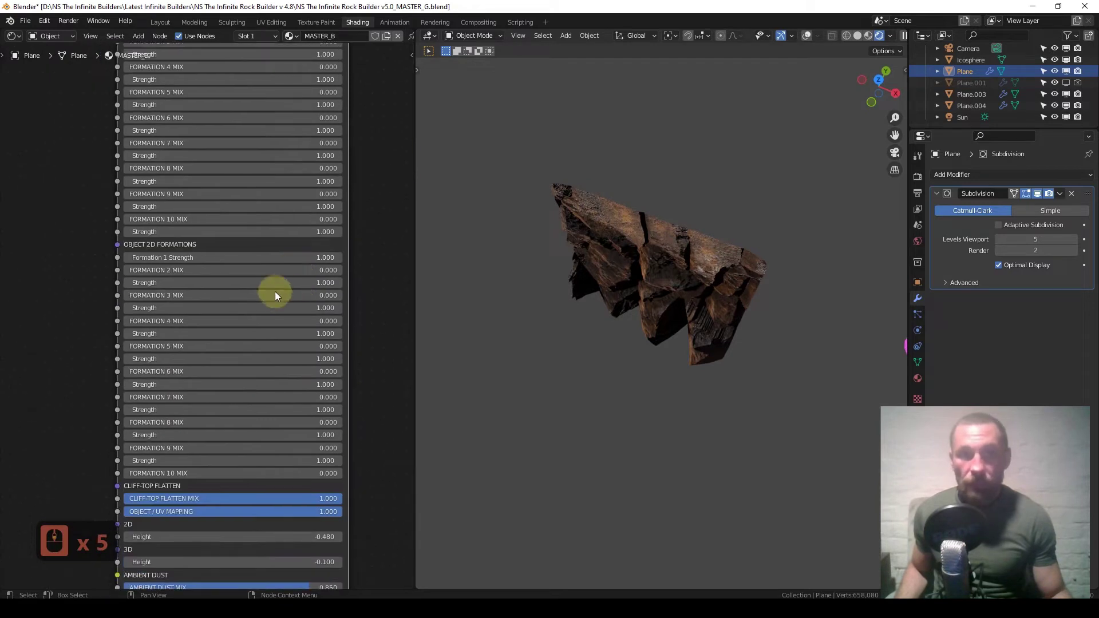
scroll(172, 269, up, 3)
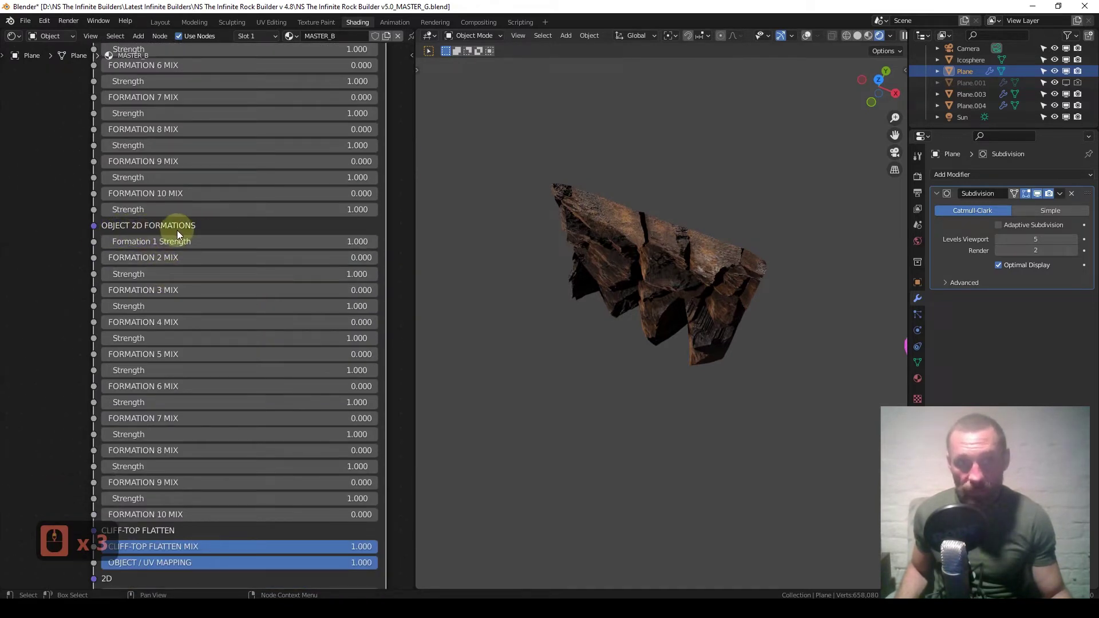
middle_drag(633, 281, 633, 281)
scroll(633, 280, down, 2)
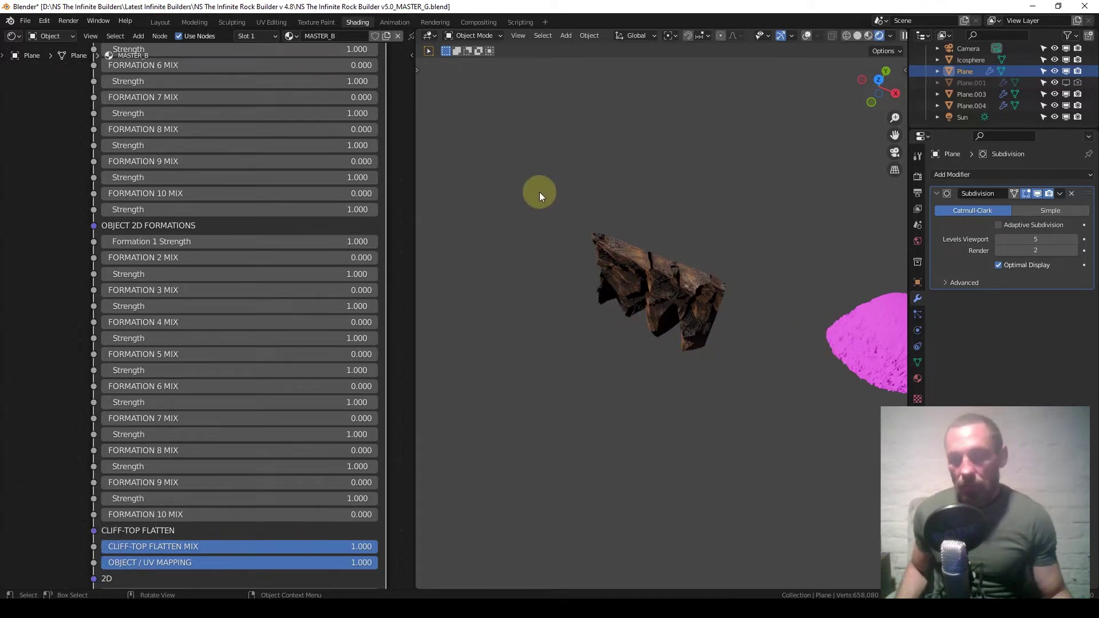
scroll(713, 355, up, 3)
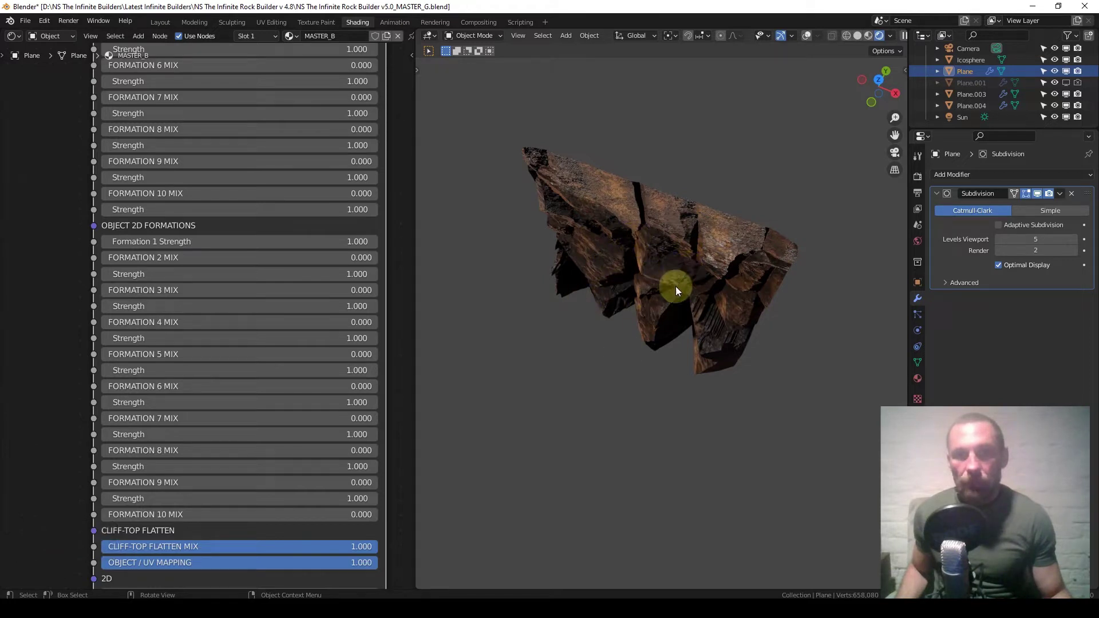
middle_drag(675, 328, 715, 326)
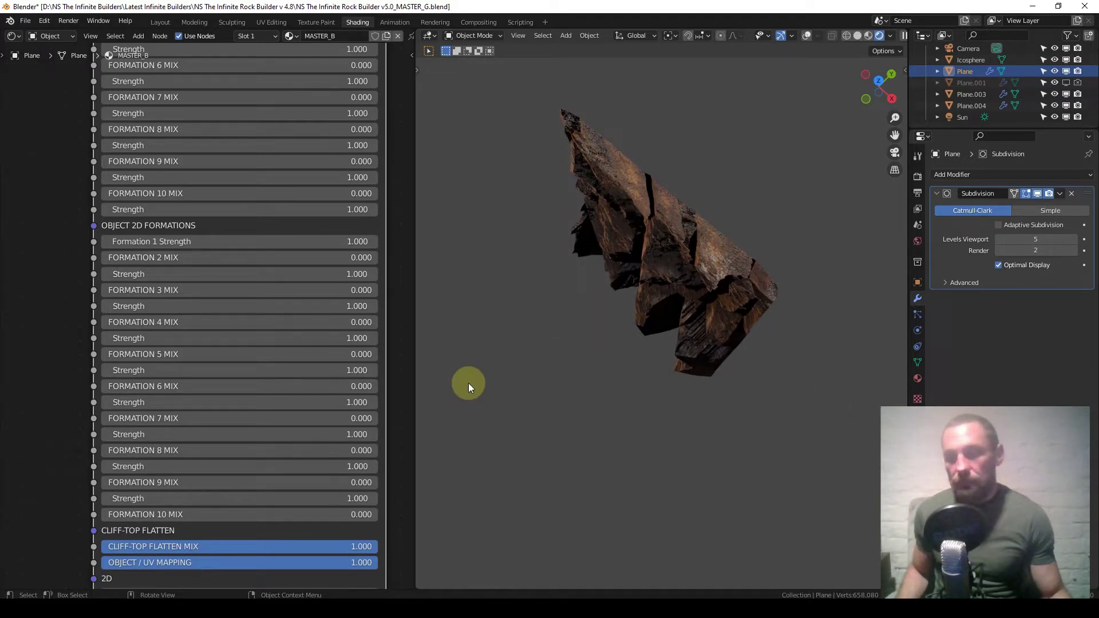
Try the rock node's Object / UV Mapping near 0, and set it back to 1.000
scroll(182, 292, down, 9)
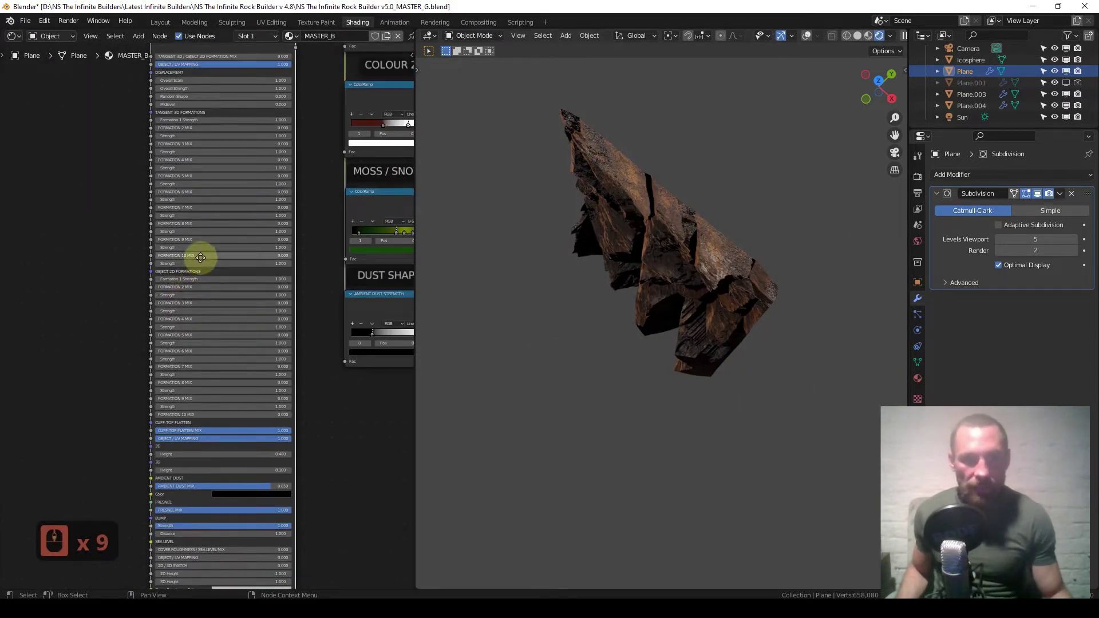
scroll(194, 329, up, 12)
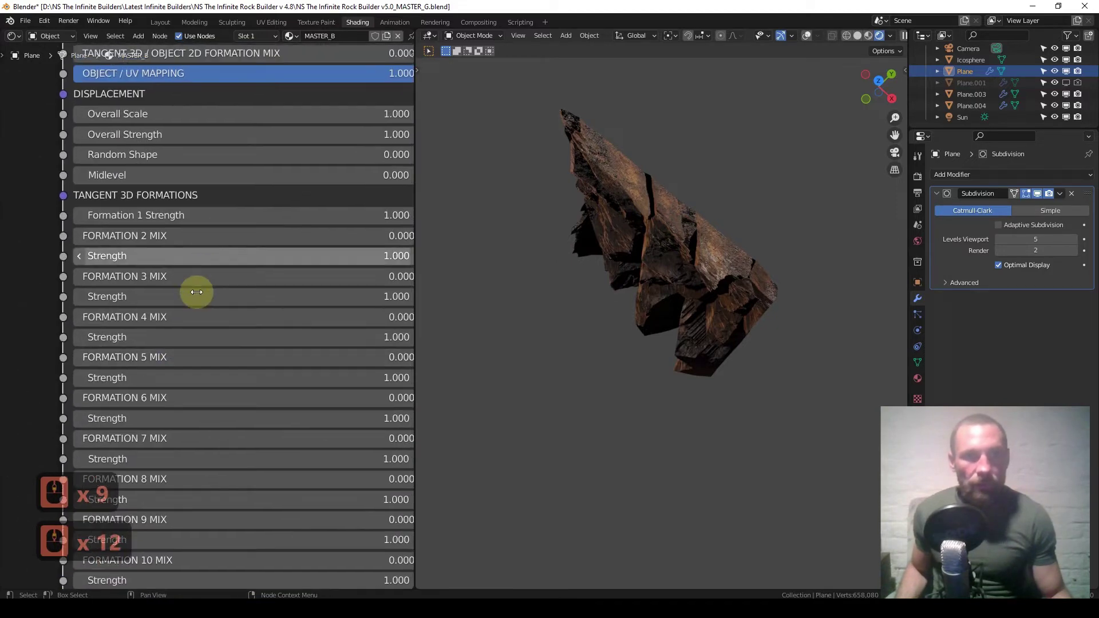
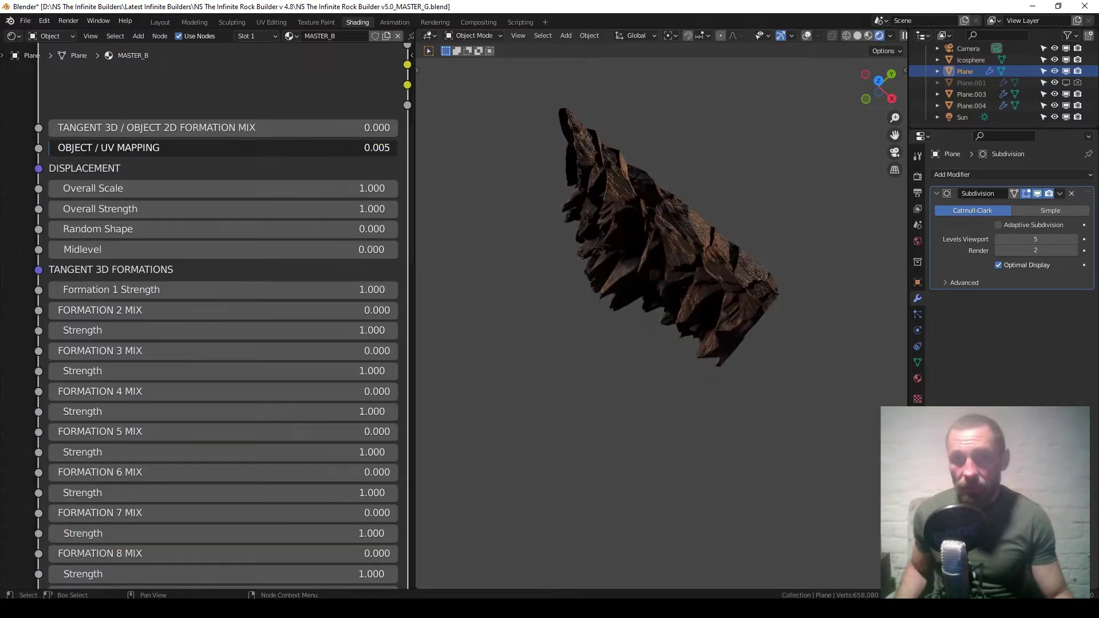
drag(51, 147, 395, 147)
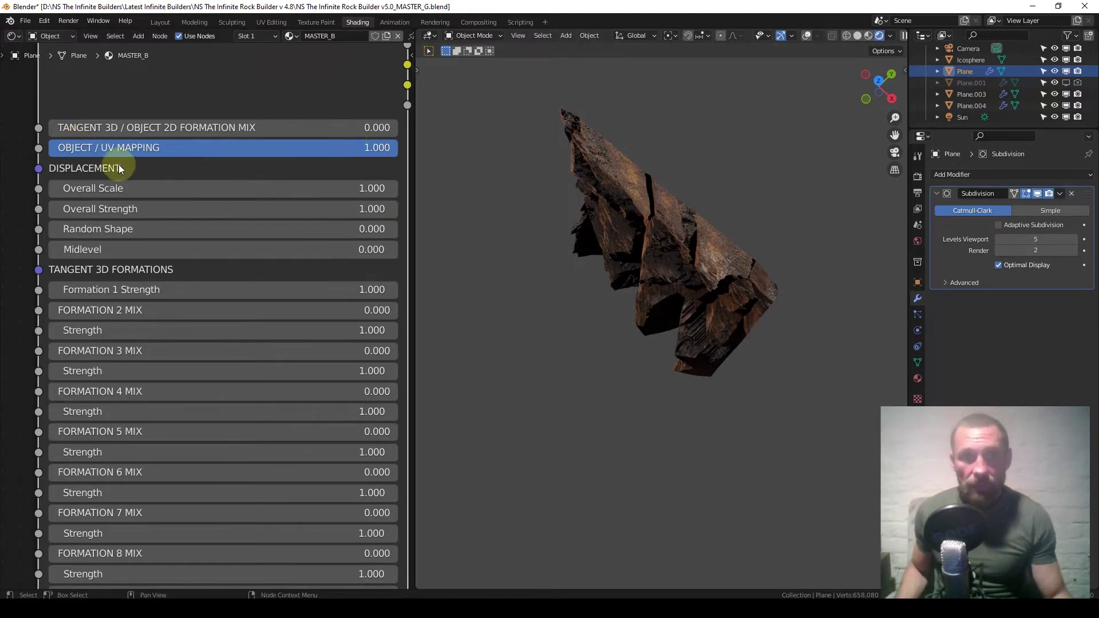
View the rock plane from the front and set the displacement's Overall Scale to 0.440
middle_drag(151, 219, 160, 190)
middle_drag(170, 133, 153, 124)
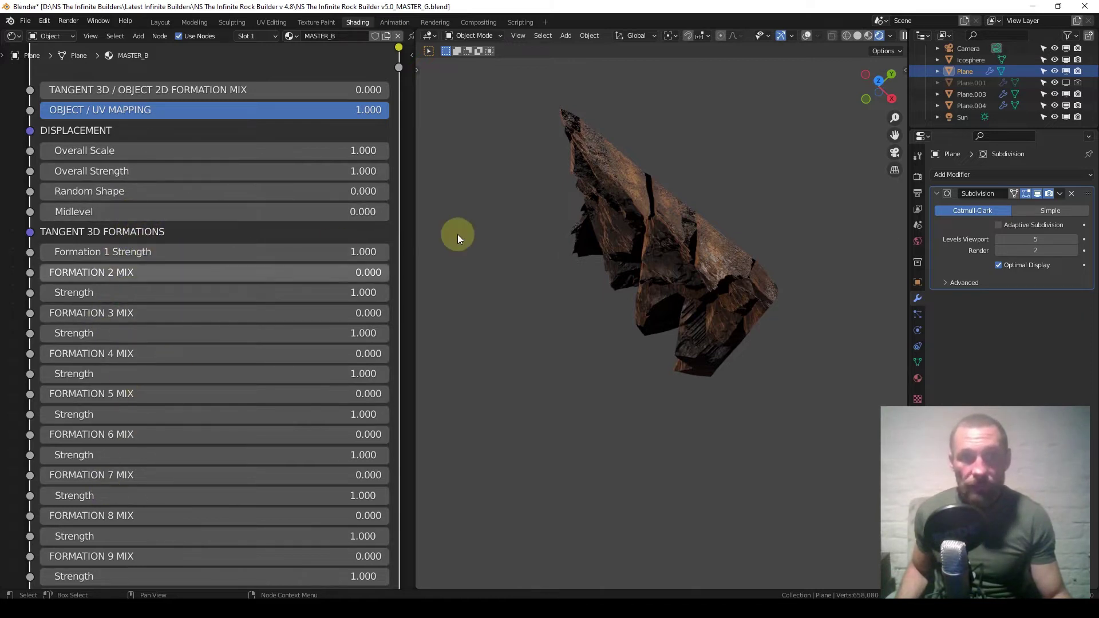
middle_drag(641, 149, 665, 288)
scroll(650, 220, up, 2)
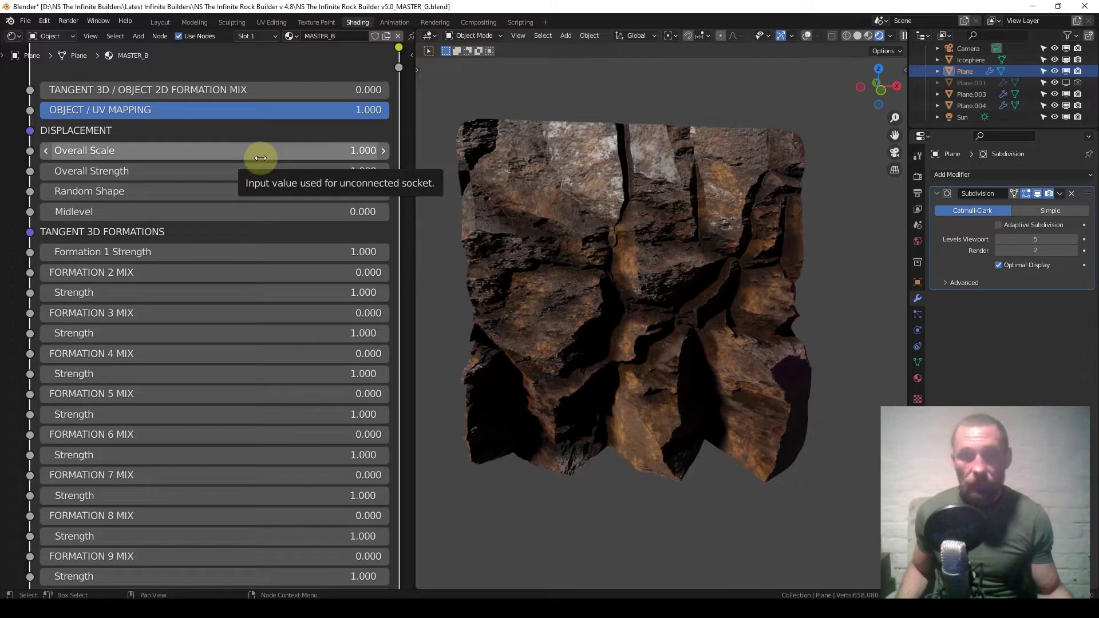
shift+drag(262, 152, 263, 153)
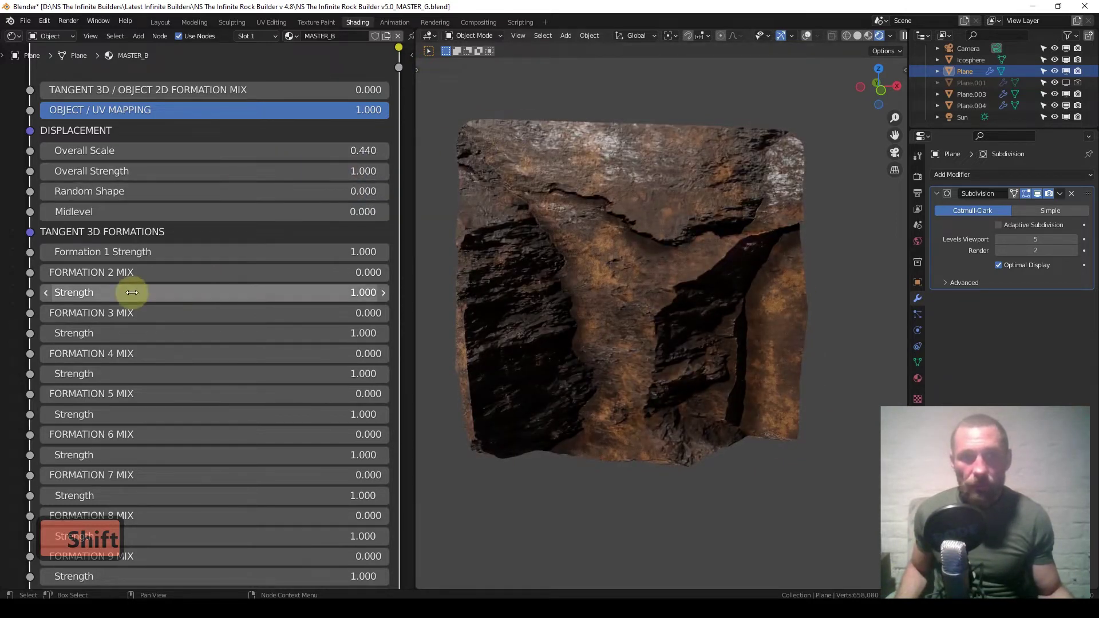
Try Formation 2 Mix in the Tangent 3D Formations at 1.000, and set it back to 0.000
drag(96, 273, 389, 273)
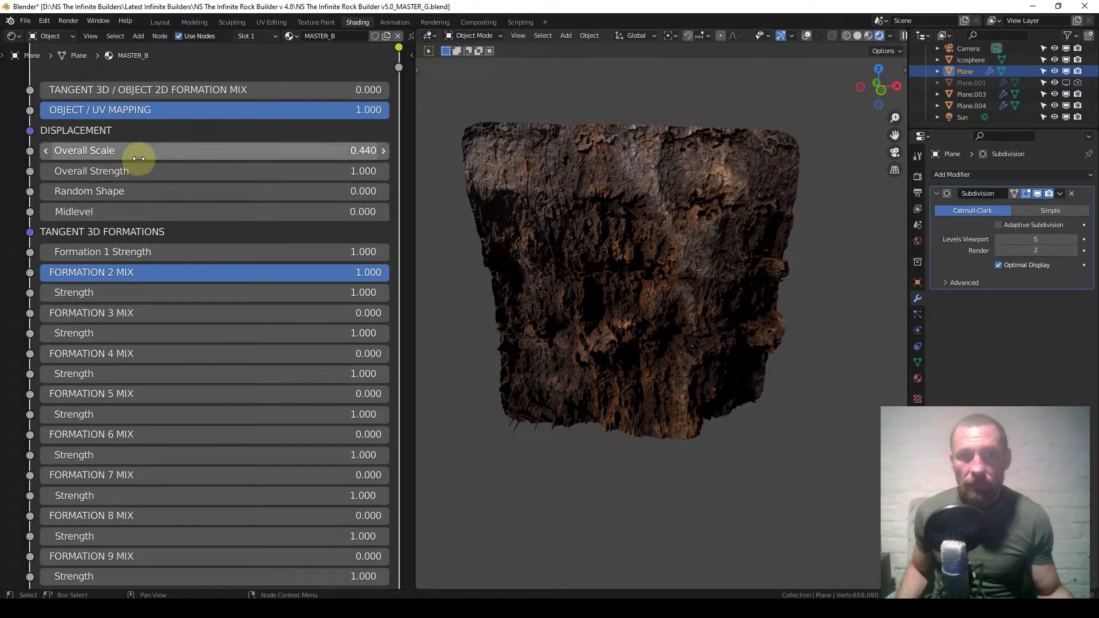
drag(141, 155, 142, 155)
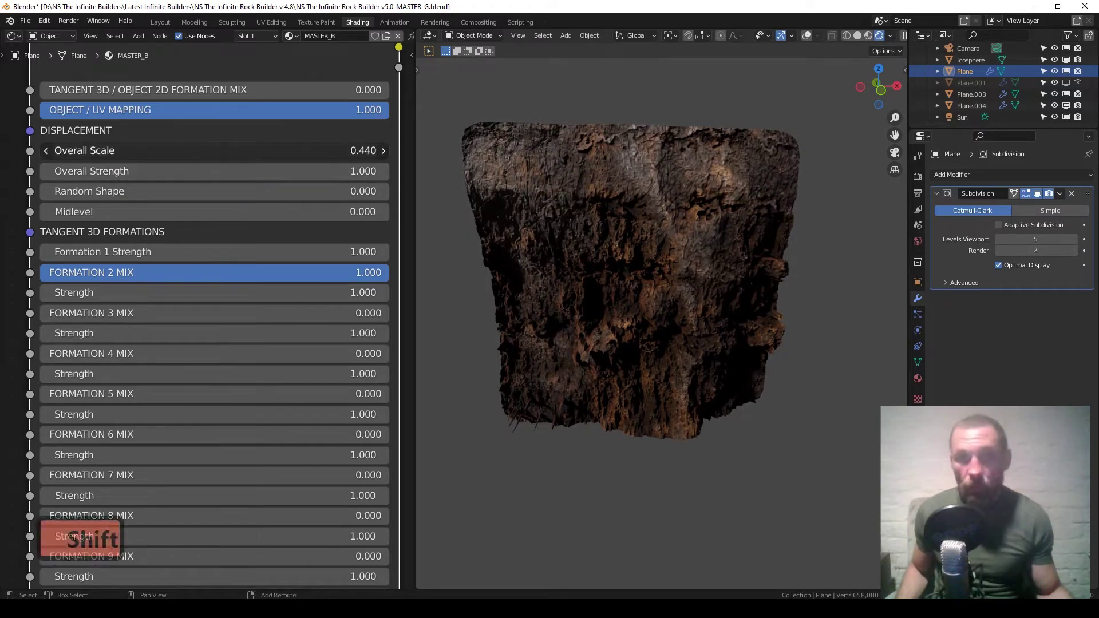
right_click(143, 156)
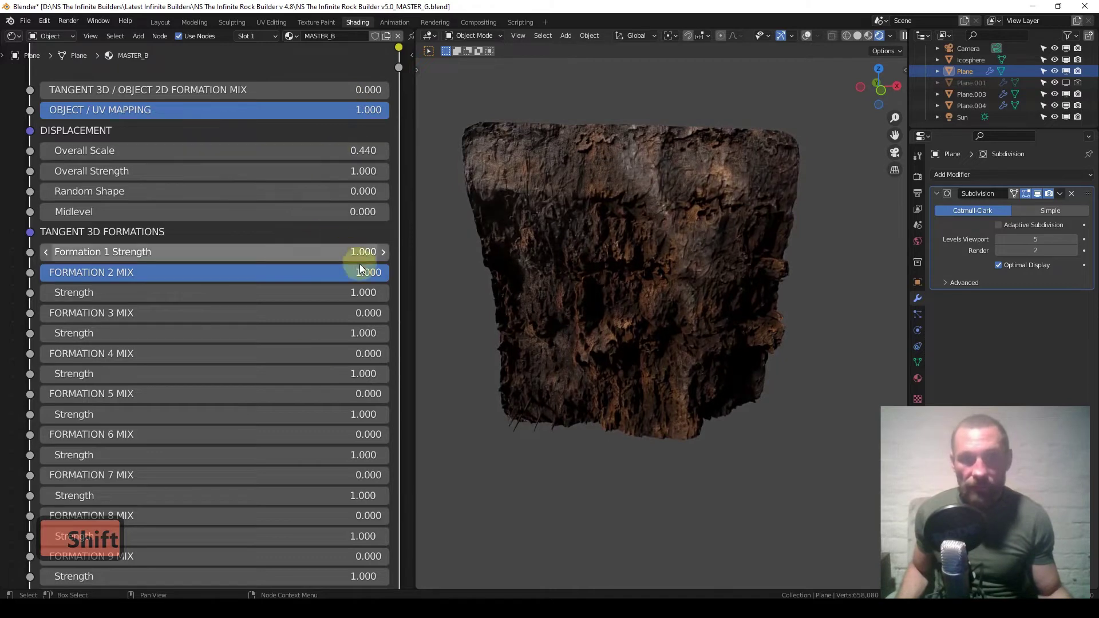
shift+drag(114, 273, 48, 273)
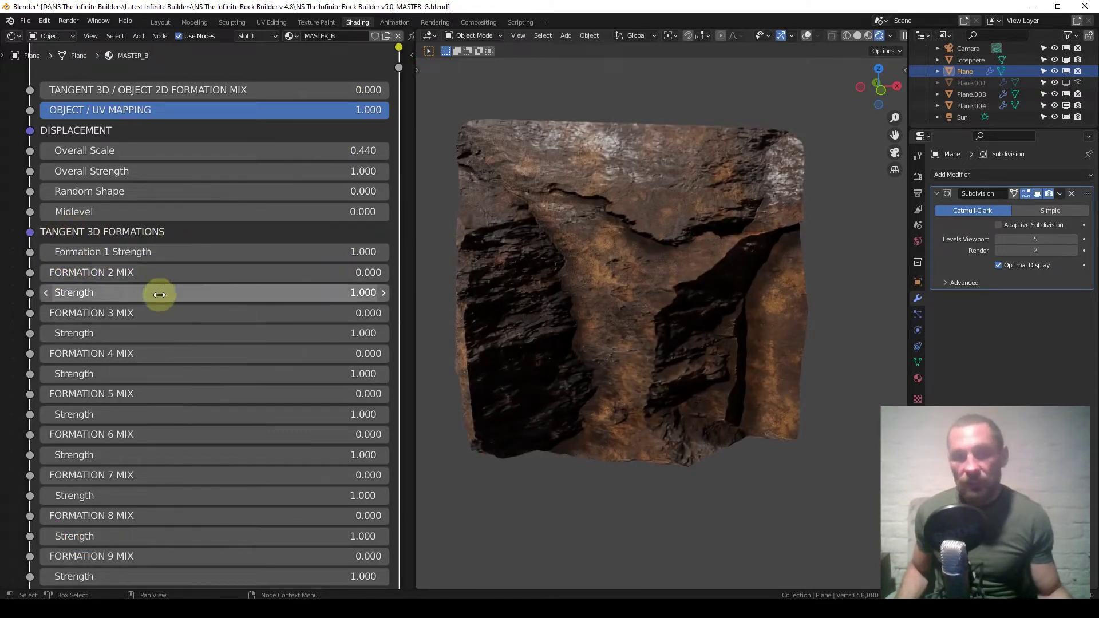
Review the rock node's Tangent 3D Formations, Object 2D Formations and Cliff-Top Flatten sections
scroll(157, 295, down, 3)
scroll(85, 303, up, 2)
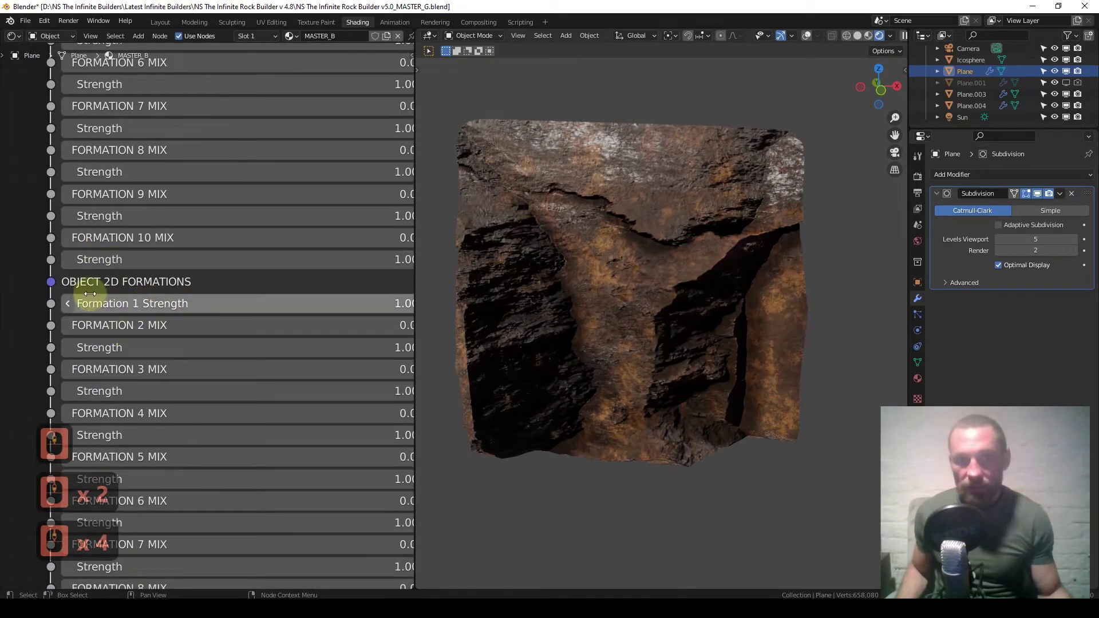
middle_drag(150, 164, 154, 416)
scroll(226, 156, up, 1)
scroll(225, 156, down, 9)
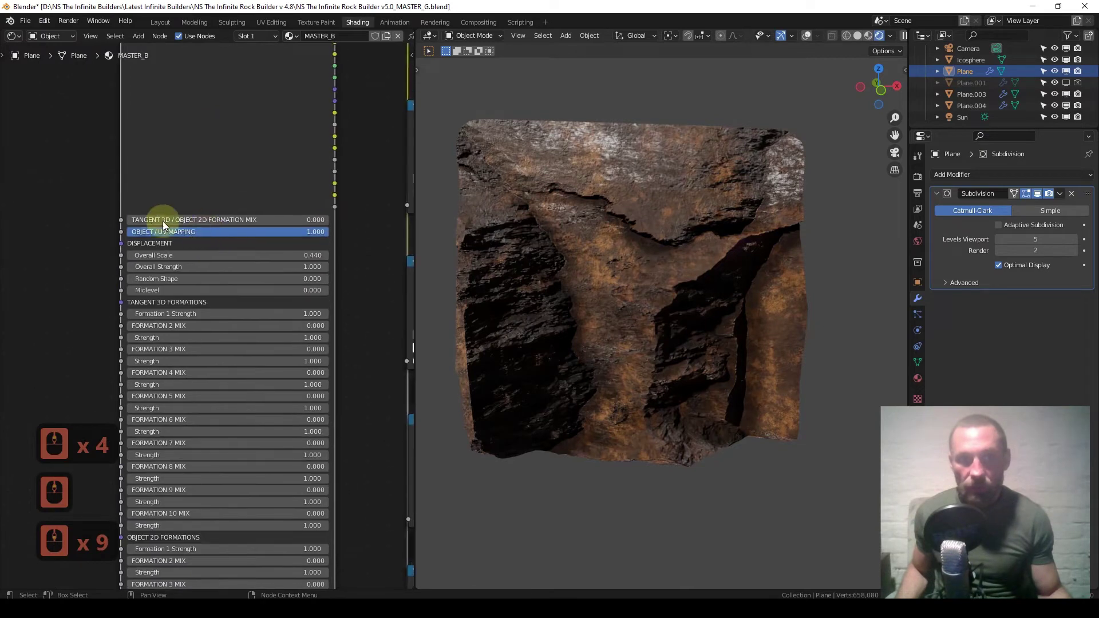
middle_drag(212, 328, 231, 101)
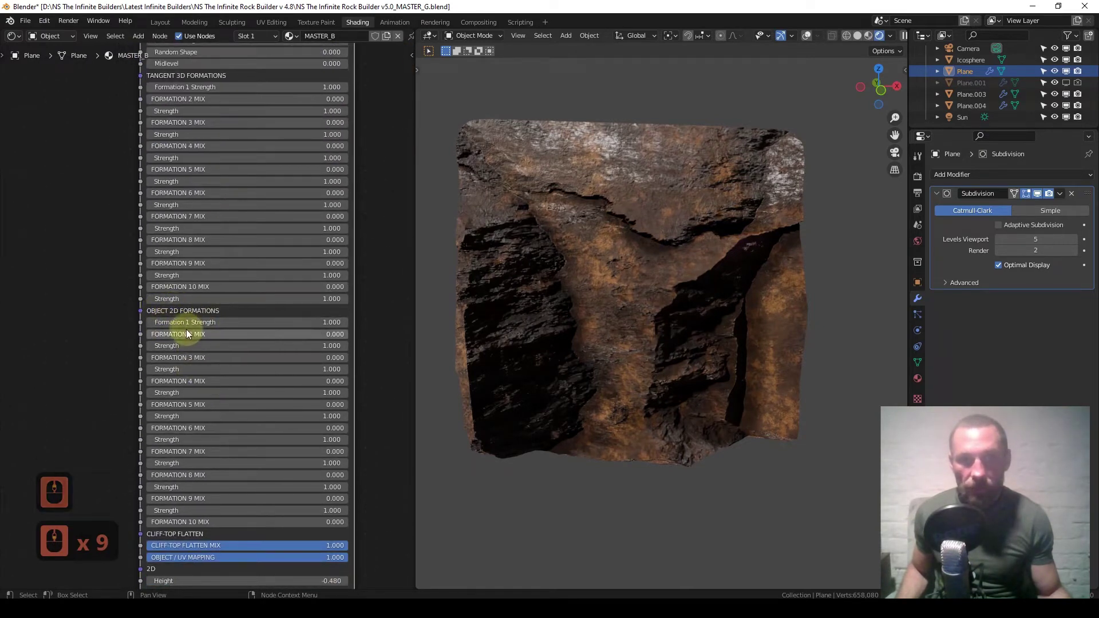
shift+scroll(189, 258, up, 3)
scroll(175, 271, up, 6)
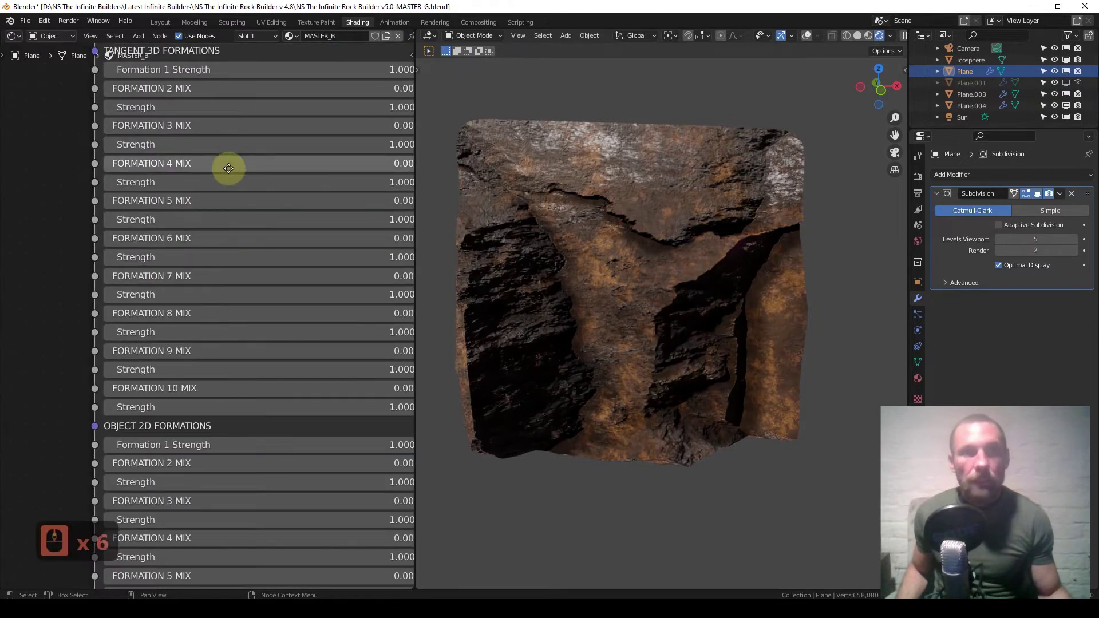
middle_drag(228, 168, 223, 263)
middle_drag(122, 161, 120, 191)
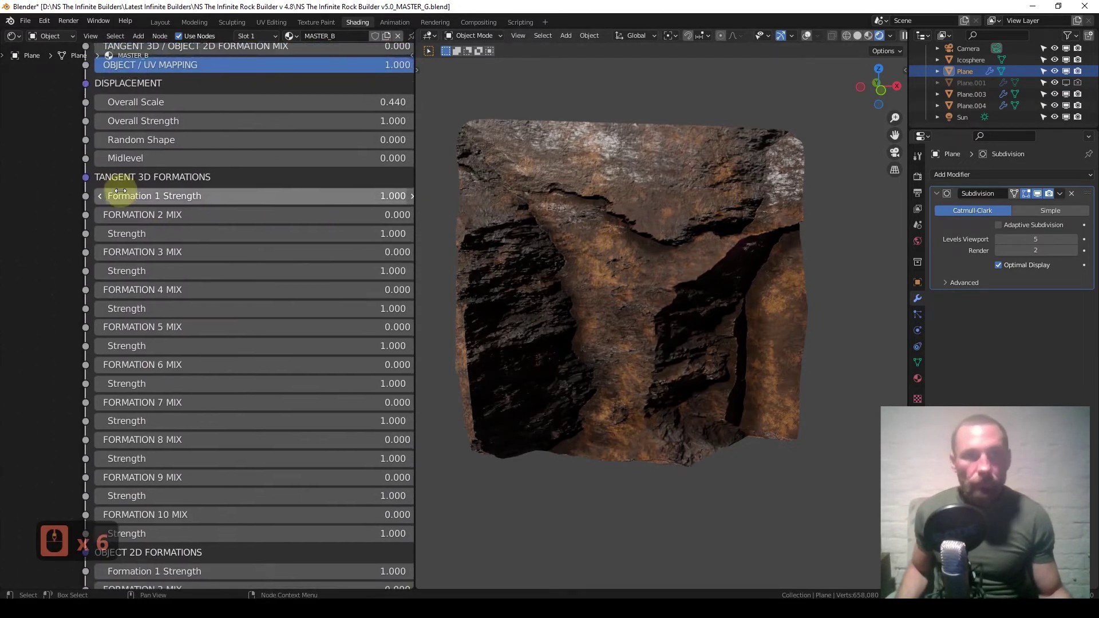
Set the displacement's Random Shape to 45.700 to vary the rock
middle_drag(186, 167, 167, 214)
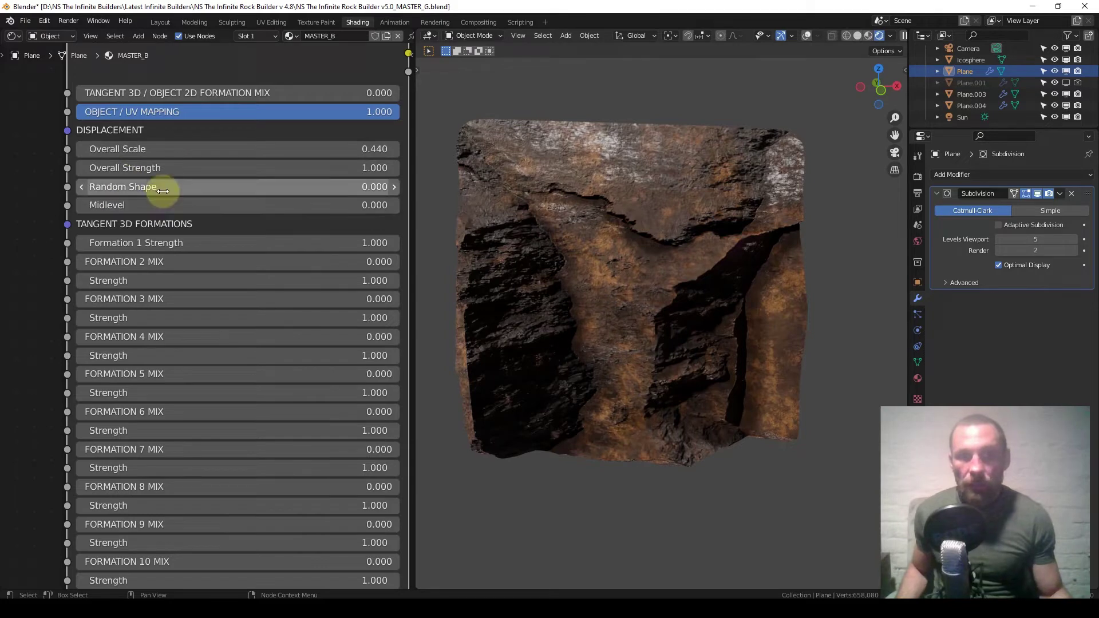
drag(280, 187, 321, 186)
drag(166, 186, 143, 238)
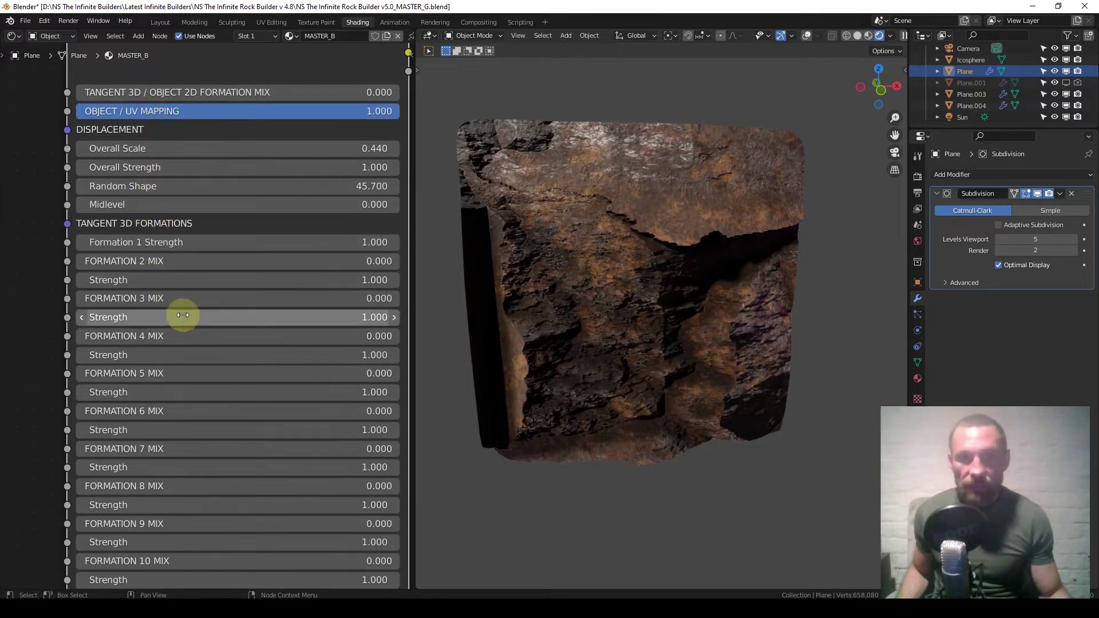
Set the displacement's Overall Scale to 1 and its Random Shape to 1.5
middle_drag(183, 320, 182, 281)
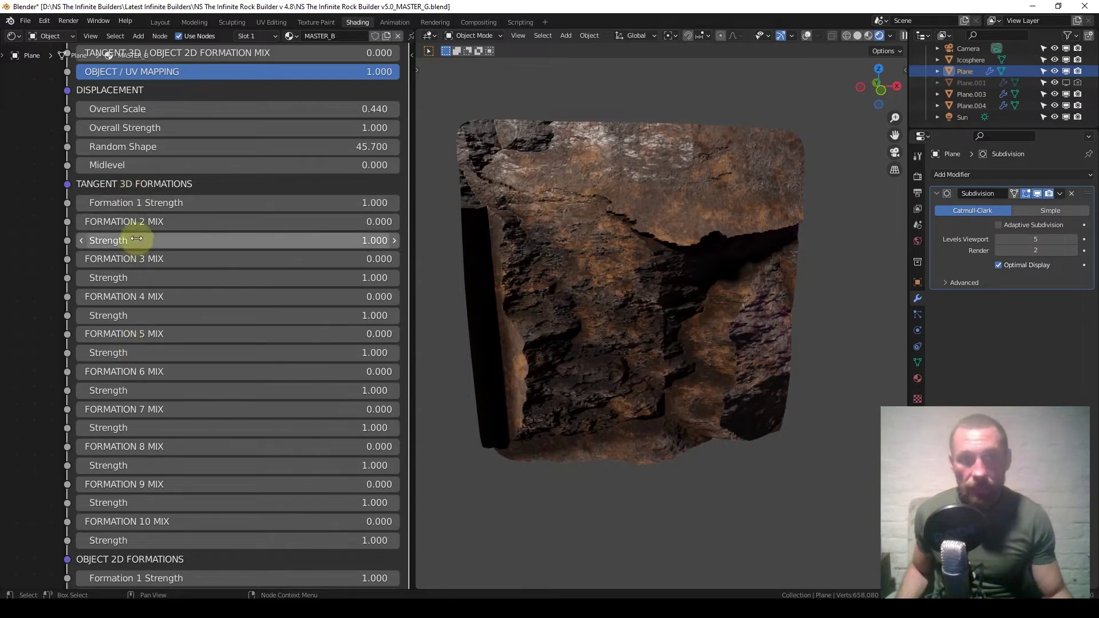
shift+scroll(143, 231, up, 2)
click(205, 157)
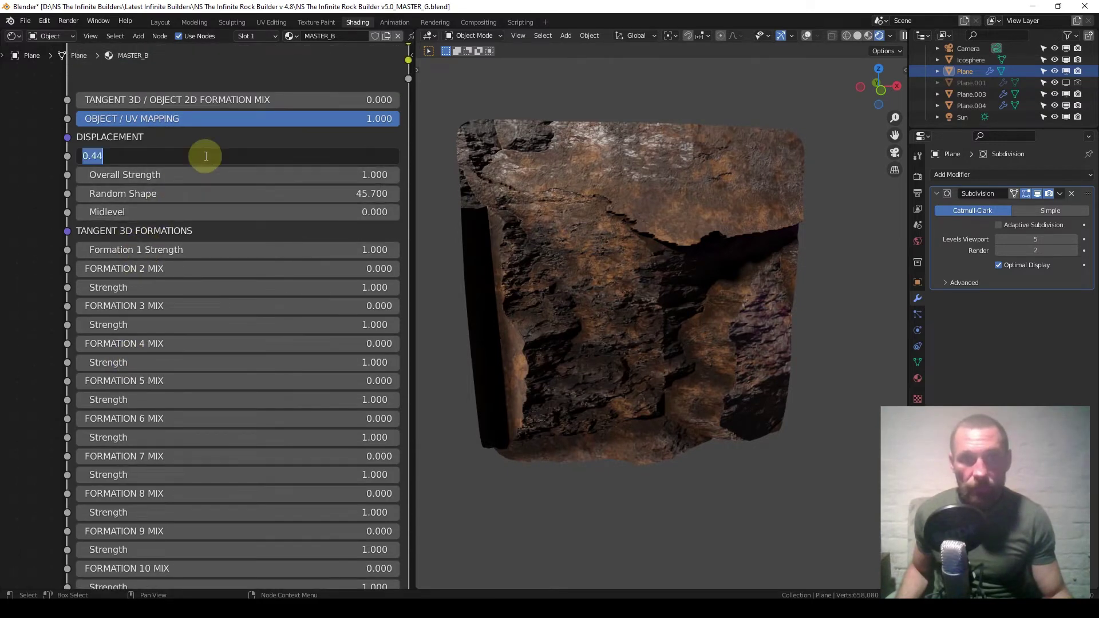
text(1)
key(Return)
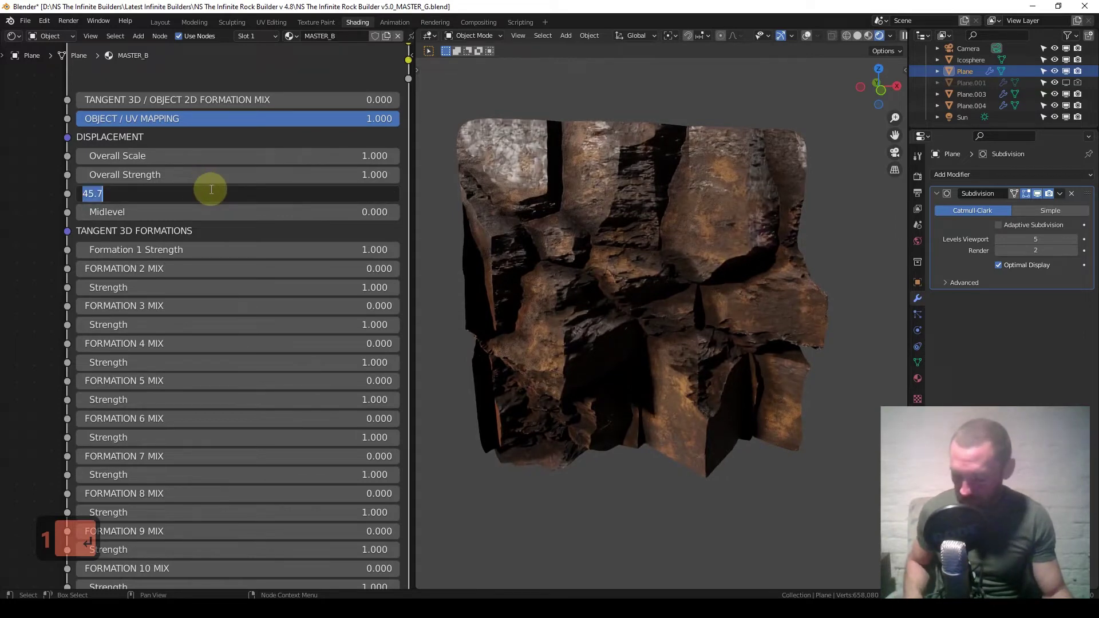
text(1.5)
key(Return)
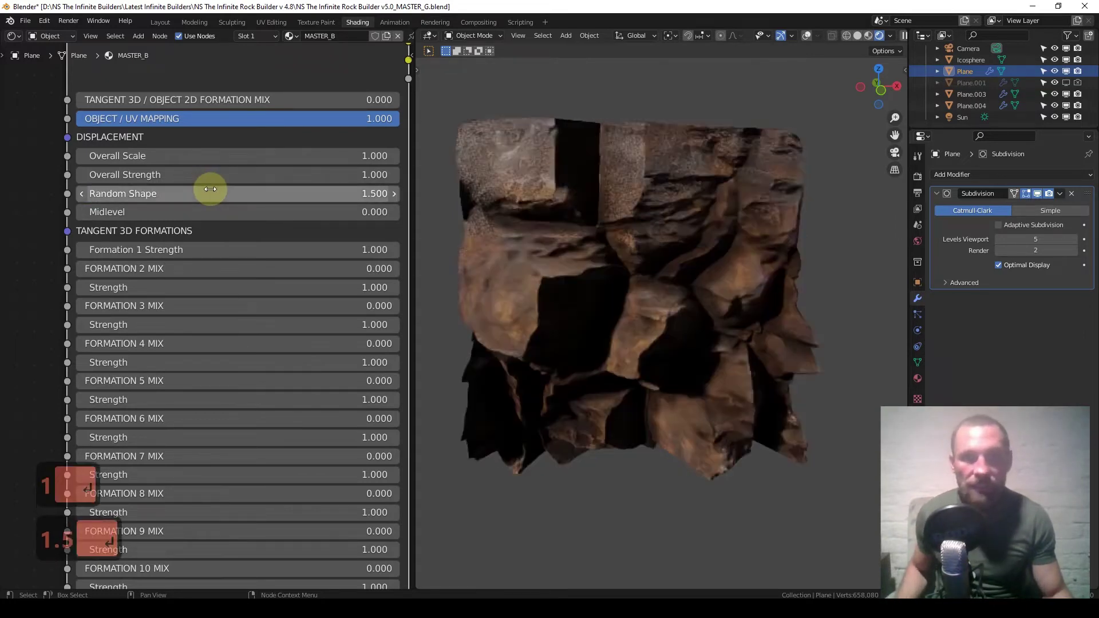
Examine the formation mix selector and compare the ten Tangent 3D formations with the Object 2D ones
scroll(111, 275, down, 5)
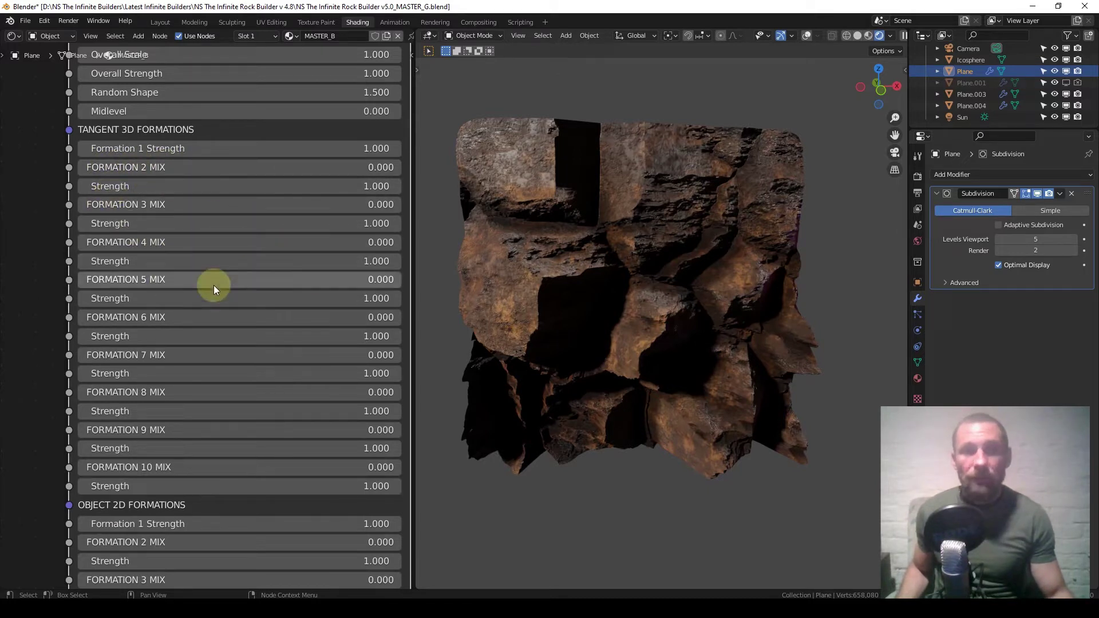
middle_drag(204, 165, 212, 326)
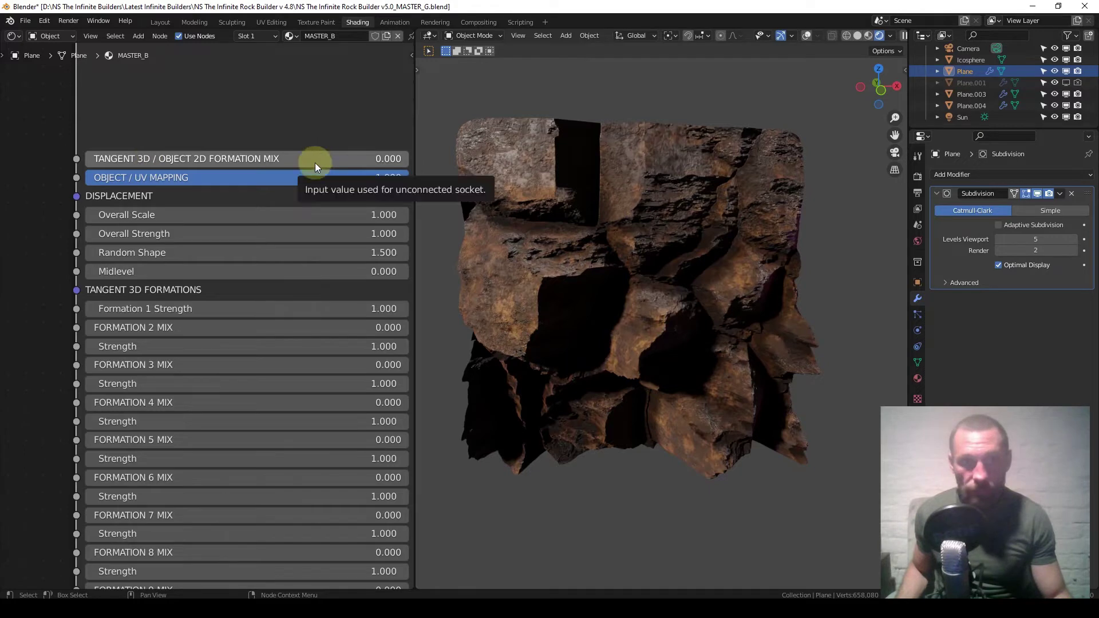
scroll(278, 281, down, 5)
middle_drag(253, 497, 267, 300)
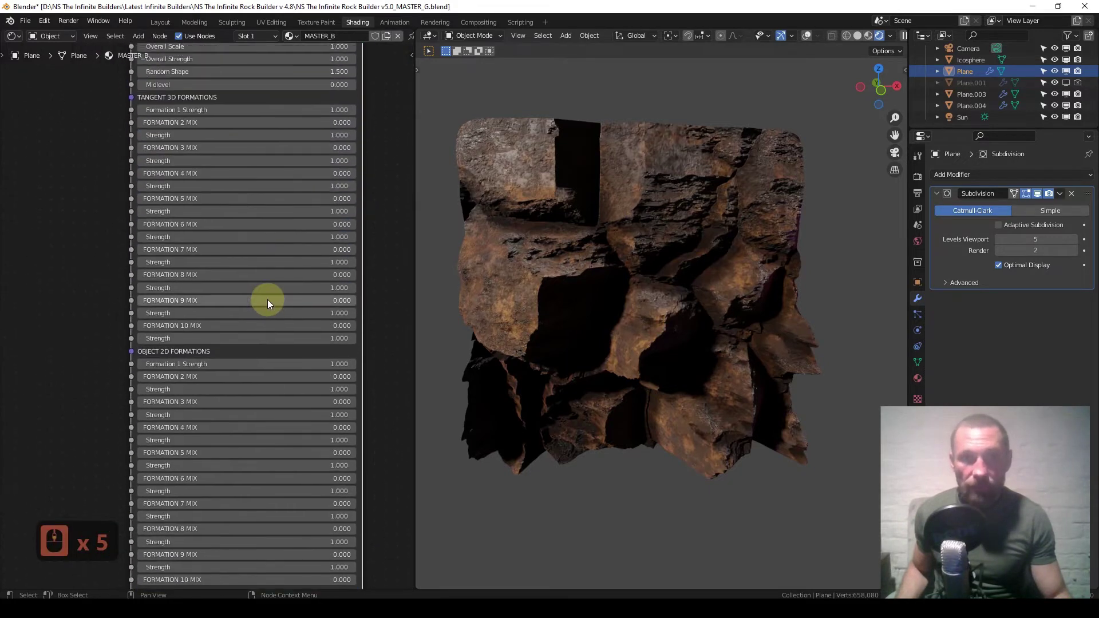
scroll(267, 292, down, 3)
middle_drag(238, 252, 240, 355)
scroll(240, 339, up, 7)
middle_drag(226, 230, 215, 289)
scroll(215, 291, up, 4)
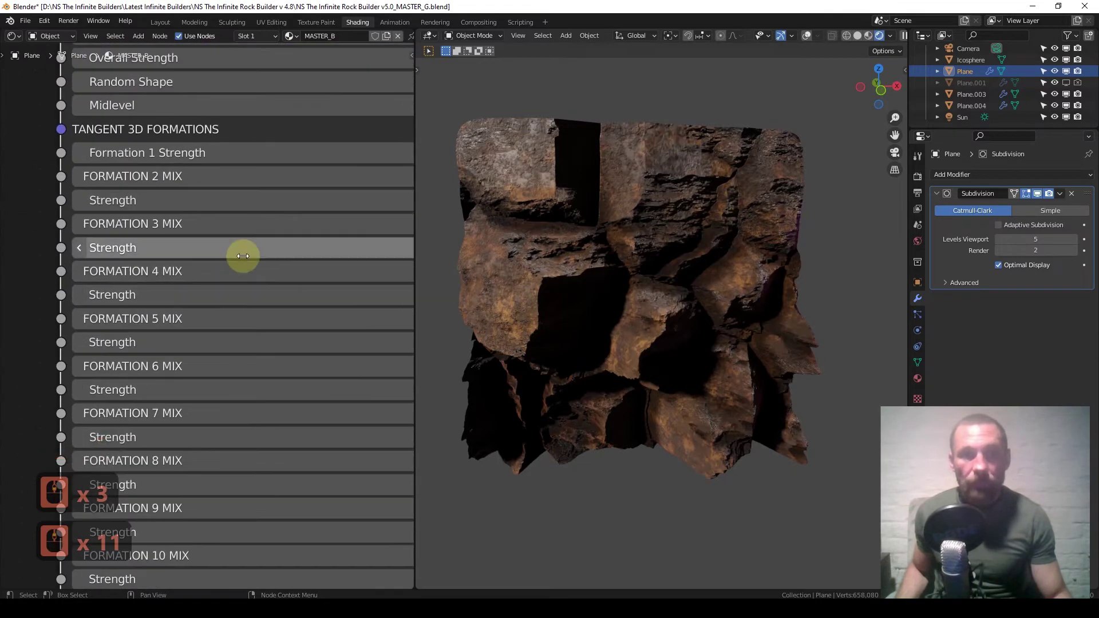
scroll(153, 205, down, 2)
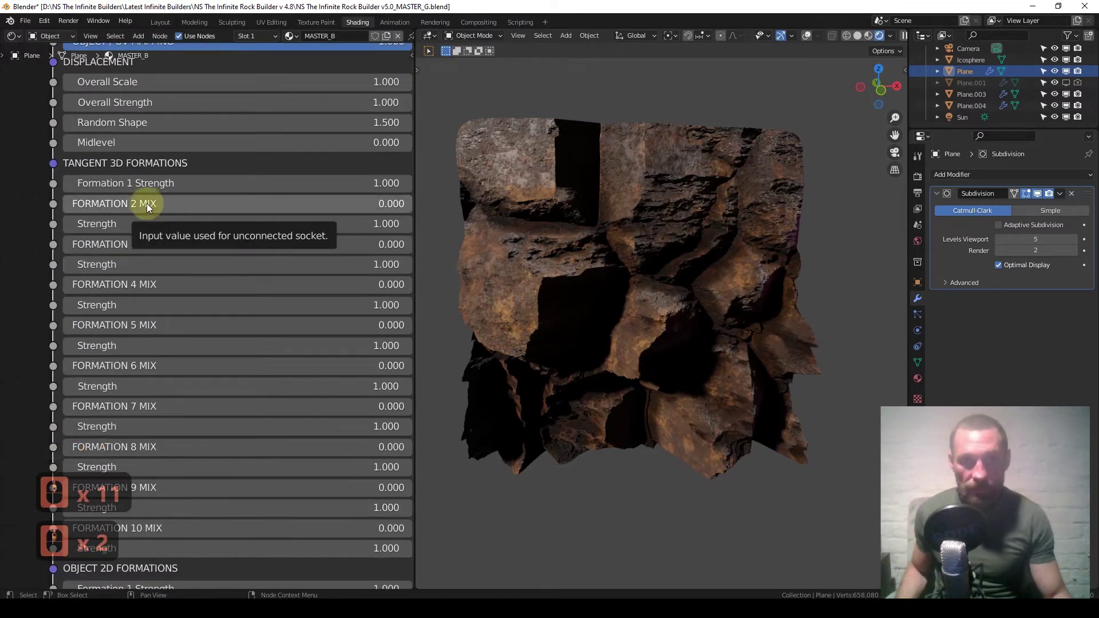
Blend in the second tangent formation by setting Formation 2 Mix to 0.479, and inspect the rock from the side
click(83, 209)
drag(106, 204, 137, 203)
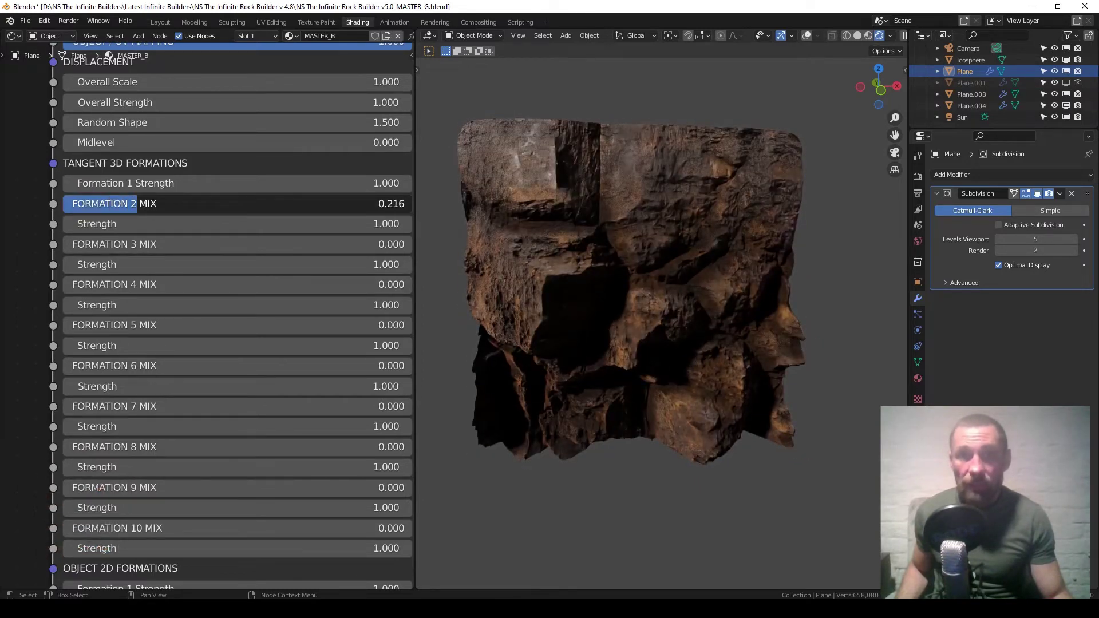
drag(137, 204, 230, 204)
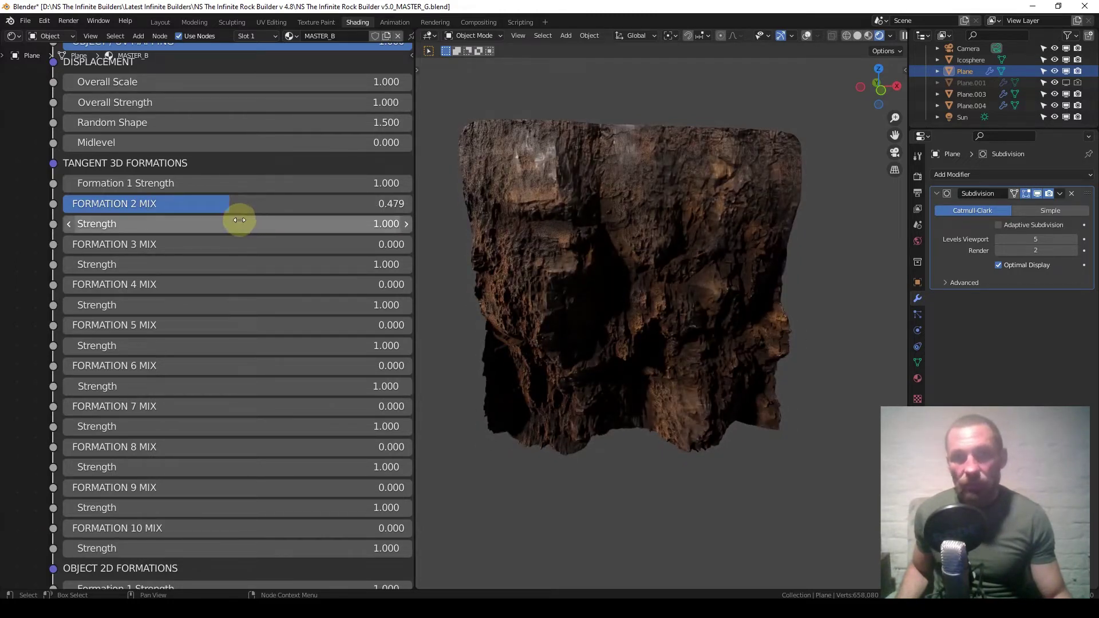
middle_drag(608, 315, 610, 194)
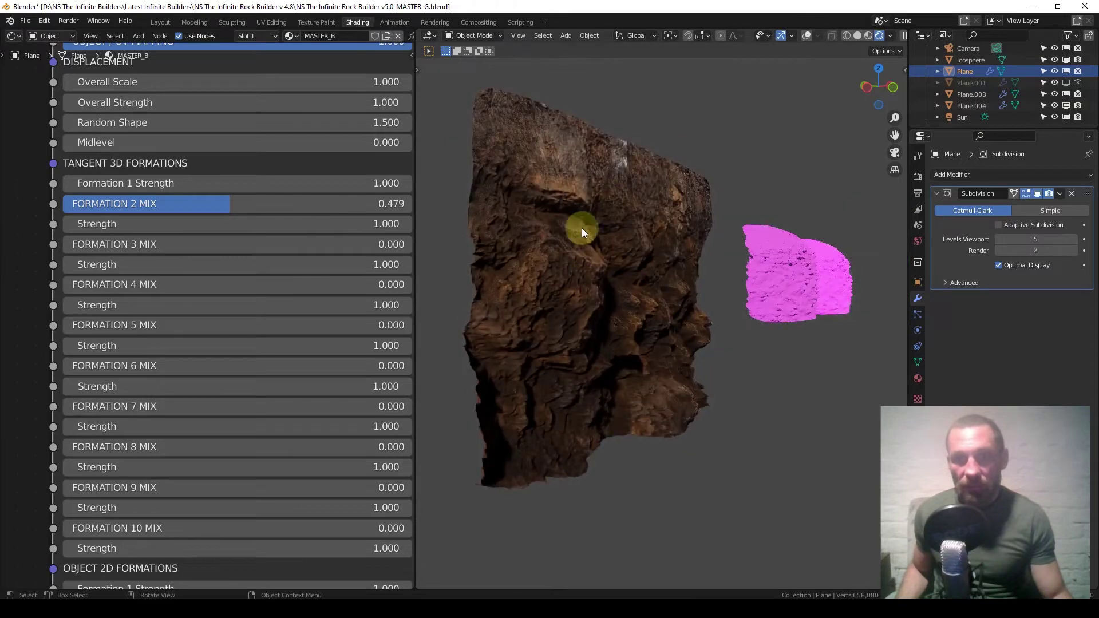
mouse_move(650, 293)
middle_down()
mouse_move(592, 298)
mouse_move(638, 290)
middle_up()
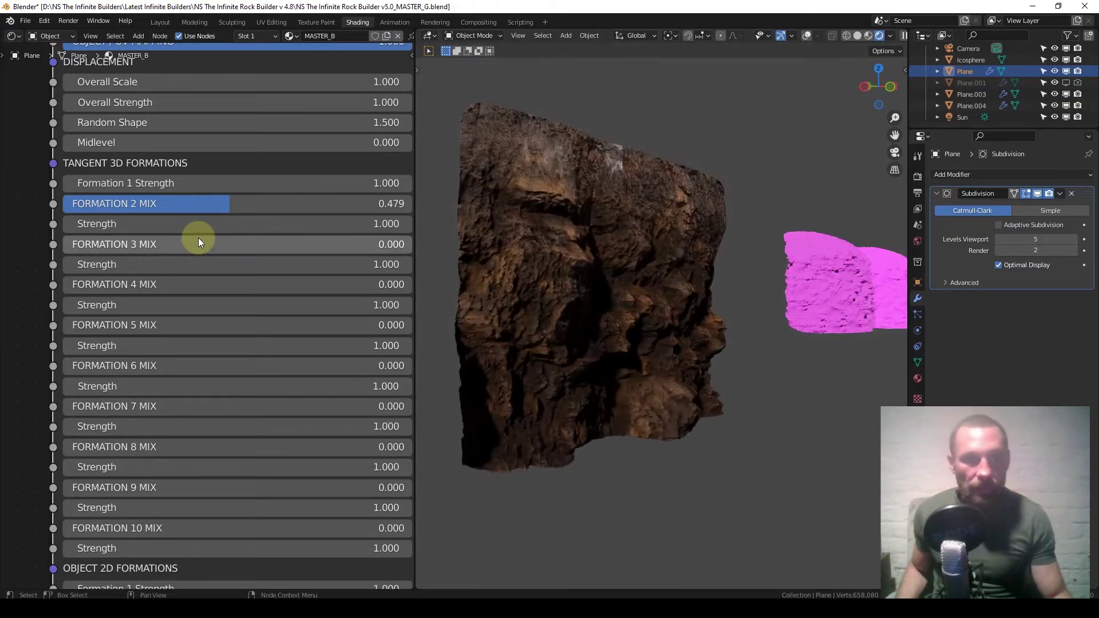
Set the tangent Formation 3 Mix to 0.347 and inspect the blended rock from different angles
drag(167, 242, 184, 245)
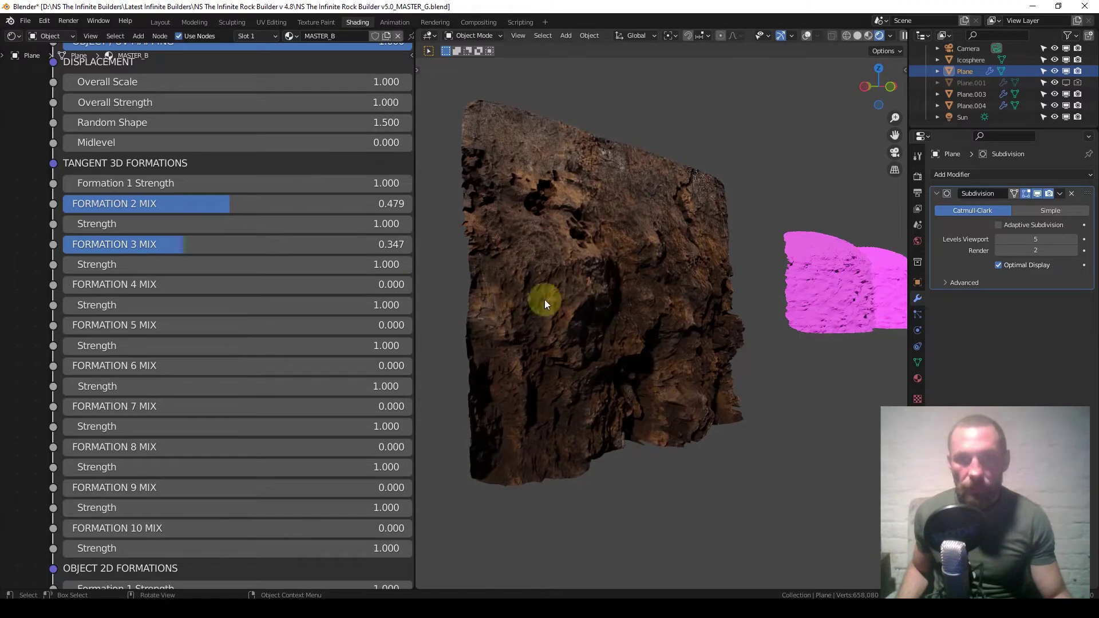
middle_drag(545, 307, 607, 283)
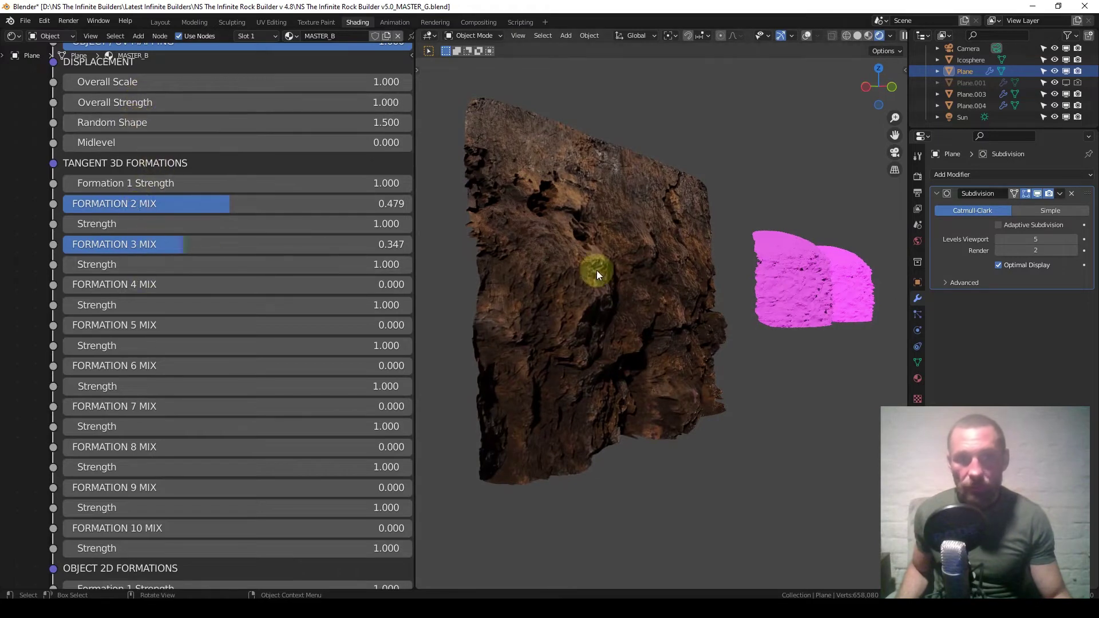
middle_drag(599, 258, 491, 252)
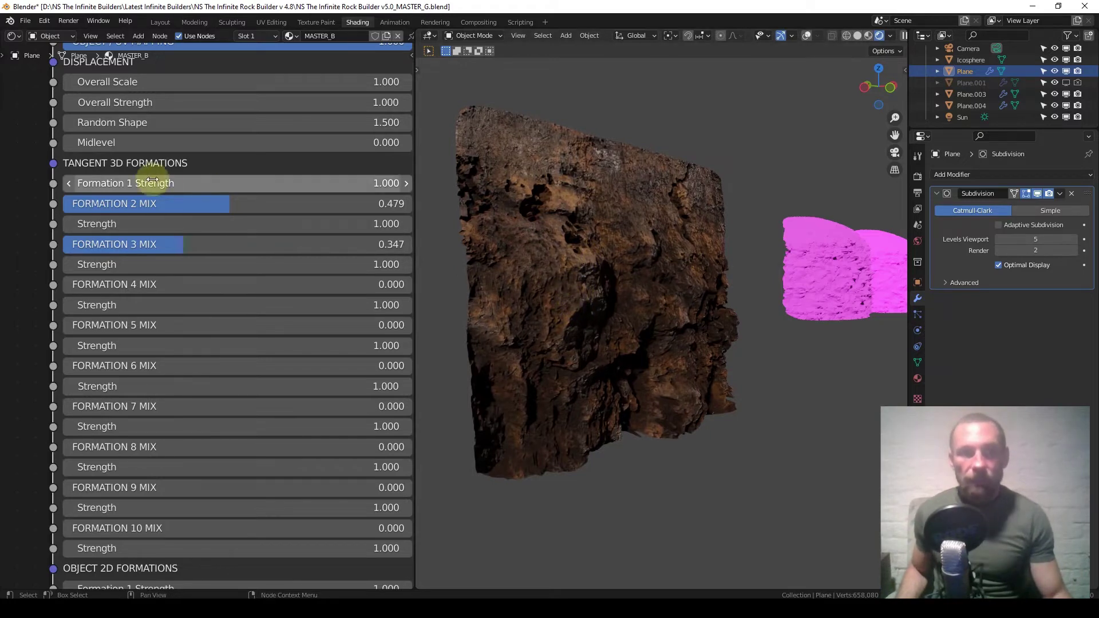
Raise the tangent Formation 1 Strength to 2.600 and view the rock plane from the front
shift+drag(198, 187, 218, 186)
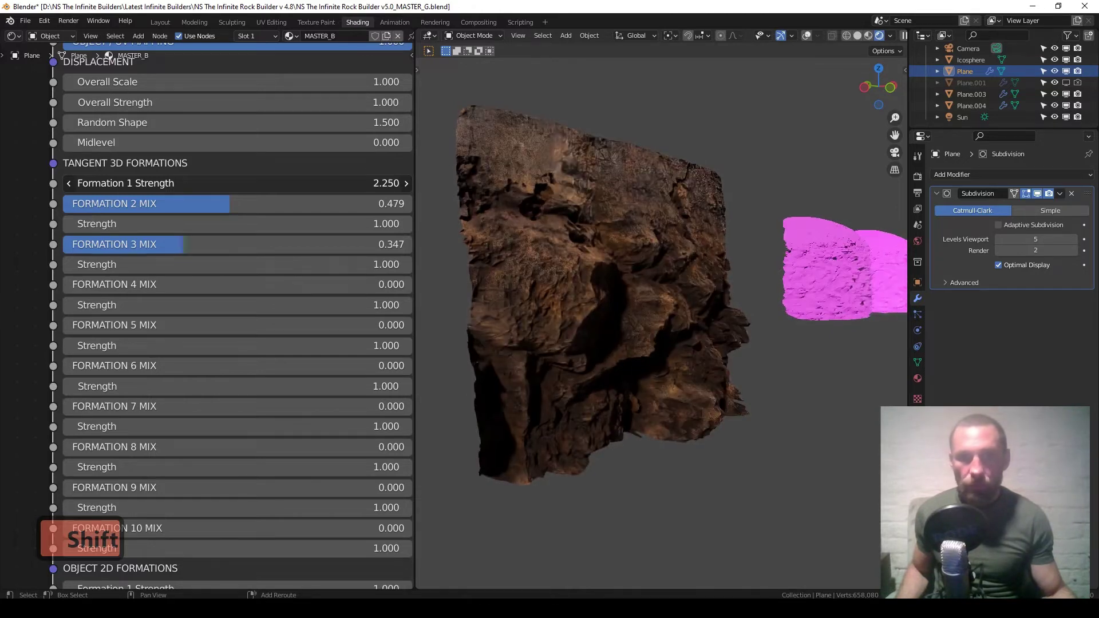
shift+drag(217, 186, 223, 186)
middle_drag(660, 300, 541, 296)
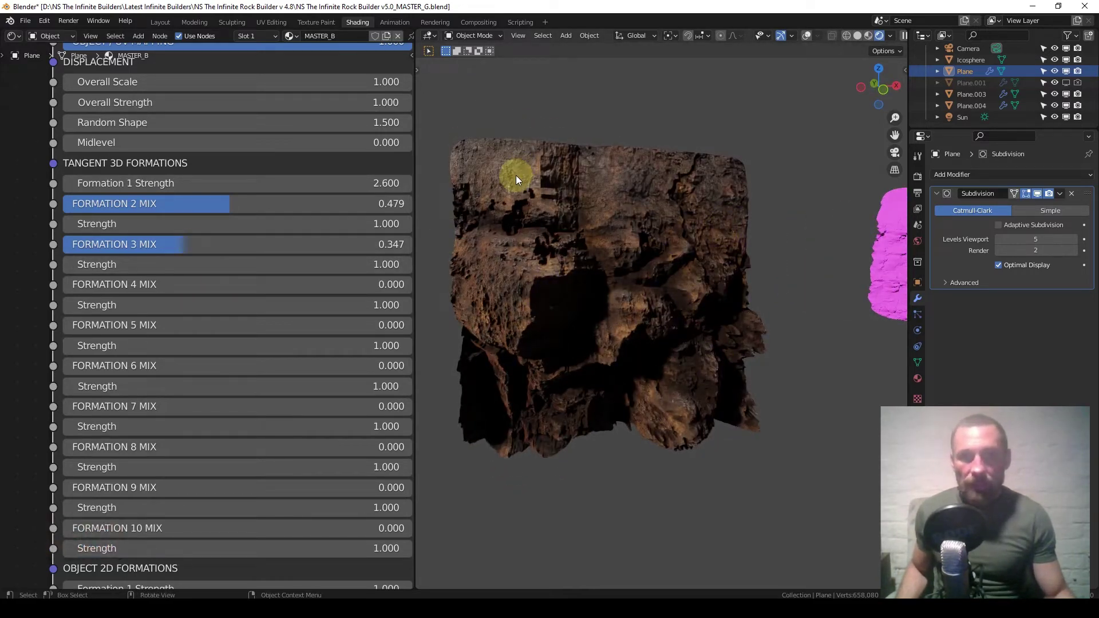
Set Formation 3 Mix to 0.000, try blending in Formation 5 Mix, and return that to 0.000
drag(191, 241, 66, 242)
drag(98, 325, 344, 325)
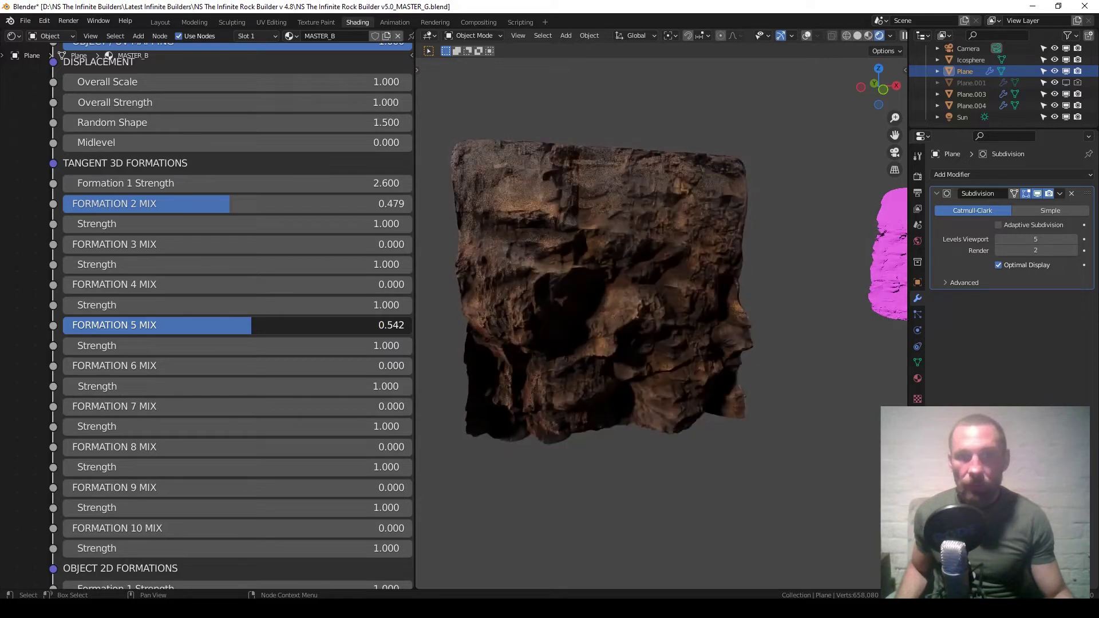
drag(253, 325, 66, 325)
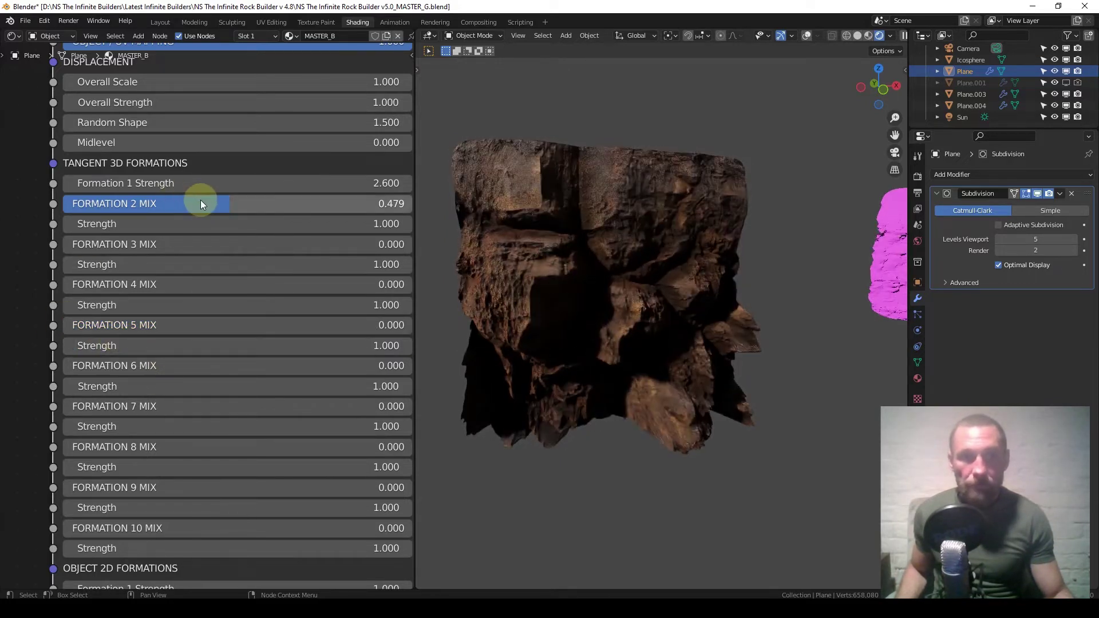
Set the tangent Formation 10 Mix to 1.000
middle_drag(178, 391, 170, 356)
drag(83, 497, 404, 491)
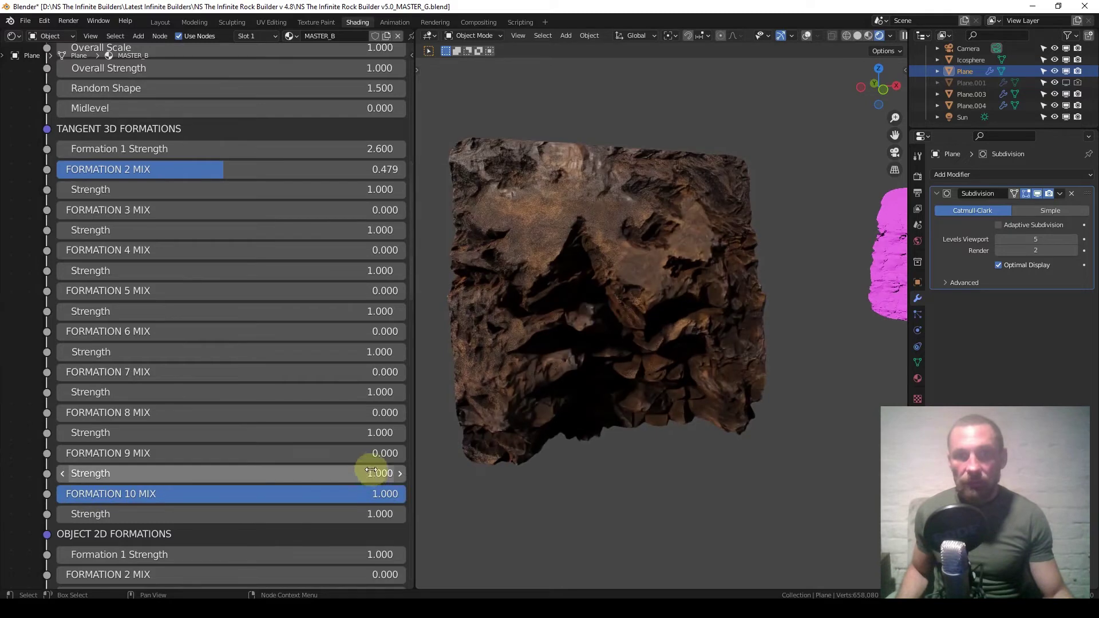
Try the tangent Formation 9 Mix and the Formation 8 Mix at 1.000, returning each to 0.000
drag(74, 453, 401, 453)
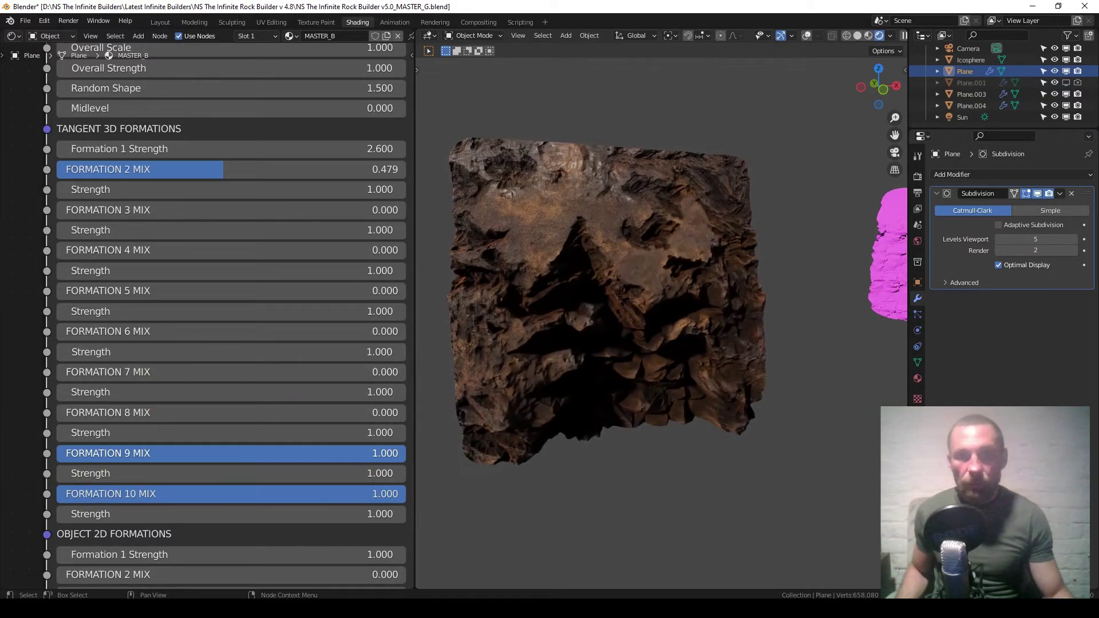
drag(401, 454, 63, 453)
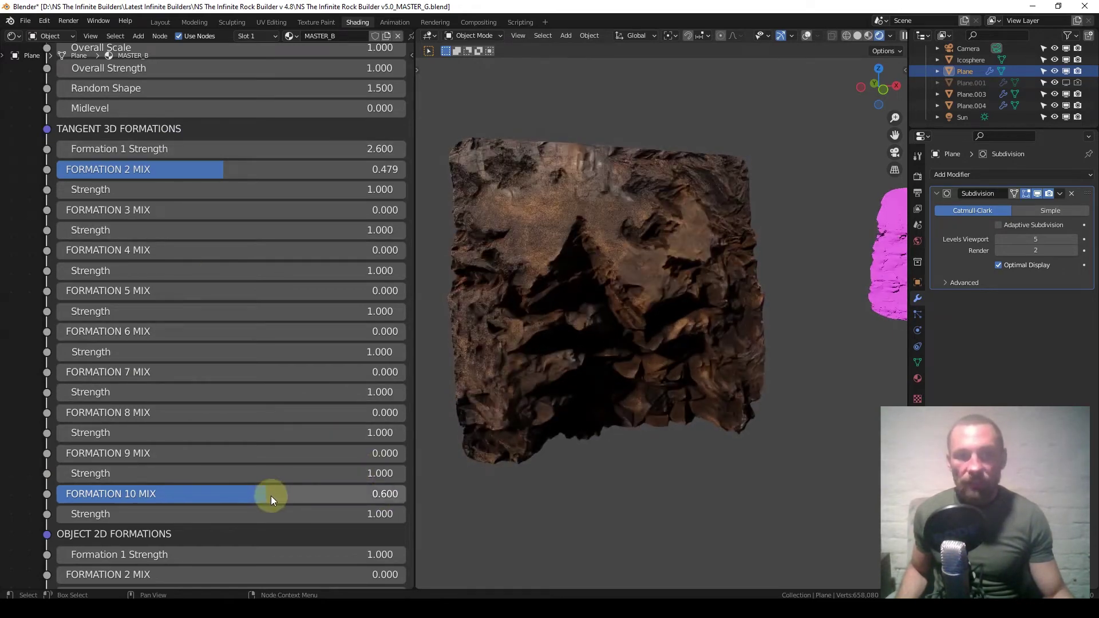
drag(105, 415, 454, 414)
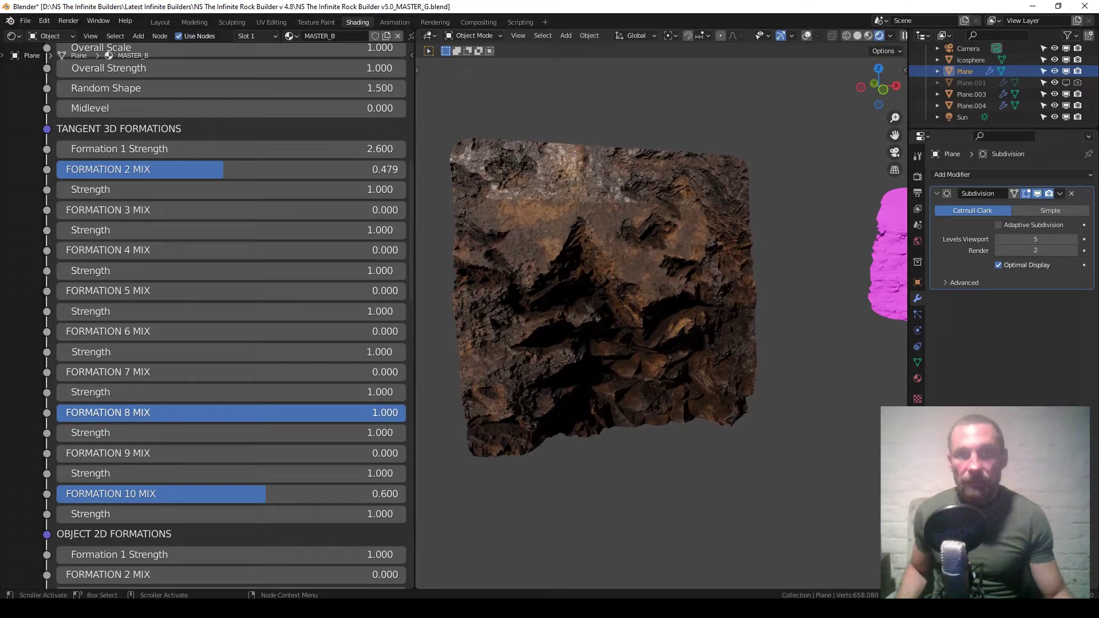
drag(400, 413, 50, 408)
Reset the tangent Formation 10 Mix and Formation 2 Mix to 0.000 and the Formation 1 Strength to 1.000
drag(265, 493, 54, 493)
drag(212, 170, 56, 170)
scroll(56, 184, down, 5)
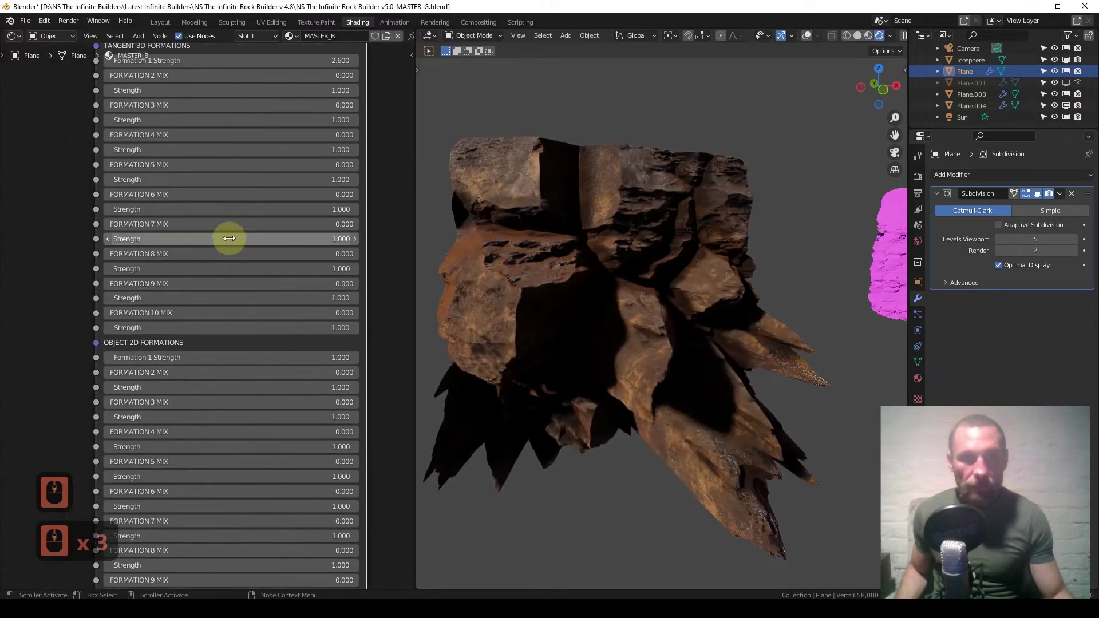
middle_drag(246, 177, 246, 314)
scroll(240, 286, up, 4)
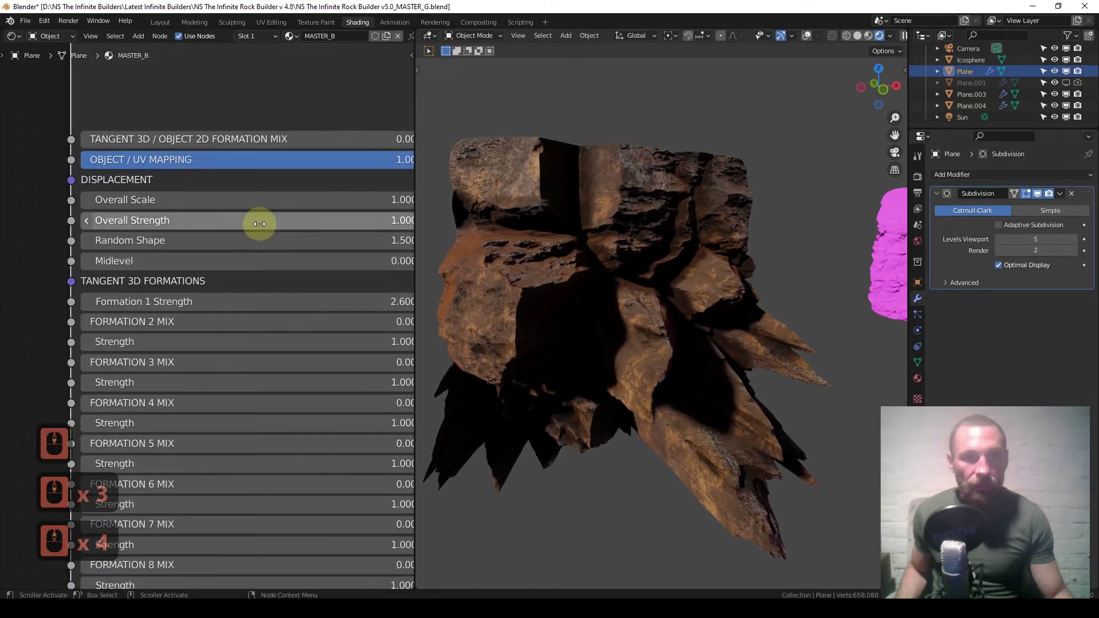
double_click(252, 304)
text(1)
key(Return)
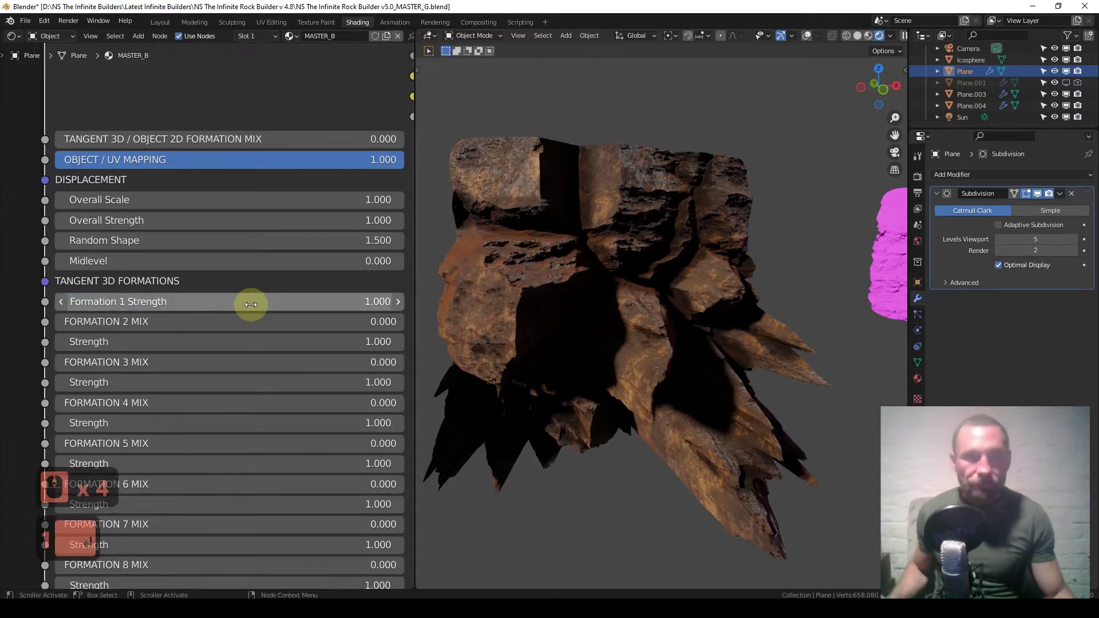
Raise the Tangent 3D / Object 2D Formation Mix so the rock plane uses the object 2D formations
scroll(248, 302, down, 4)
scroll(248, 302, down, 3)
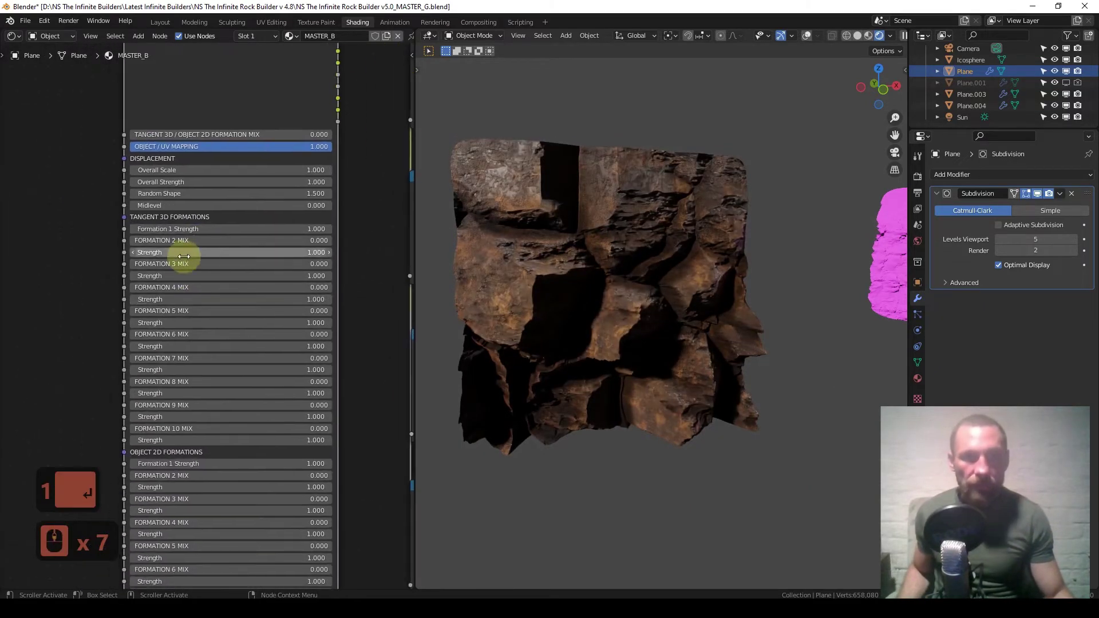
scroll(189, 303, up, 5)
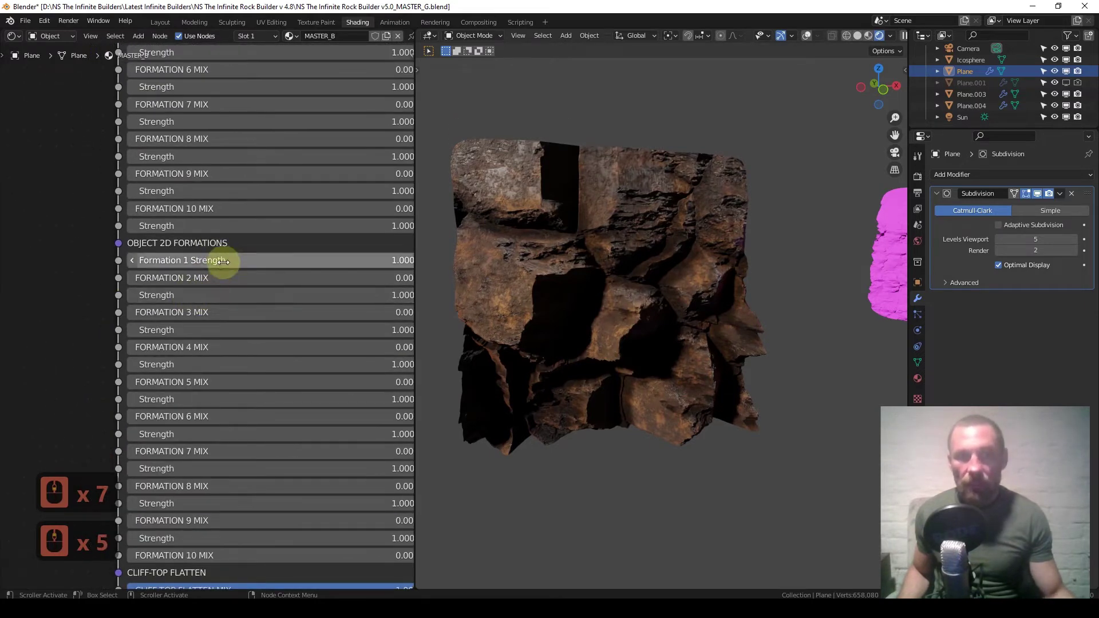
scroll(247, 149, down, 5)
middle_drag(247, 149, 252, 412)
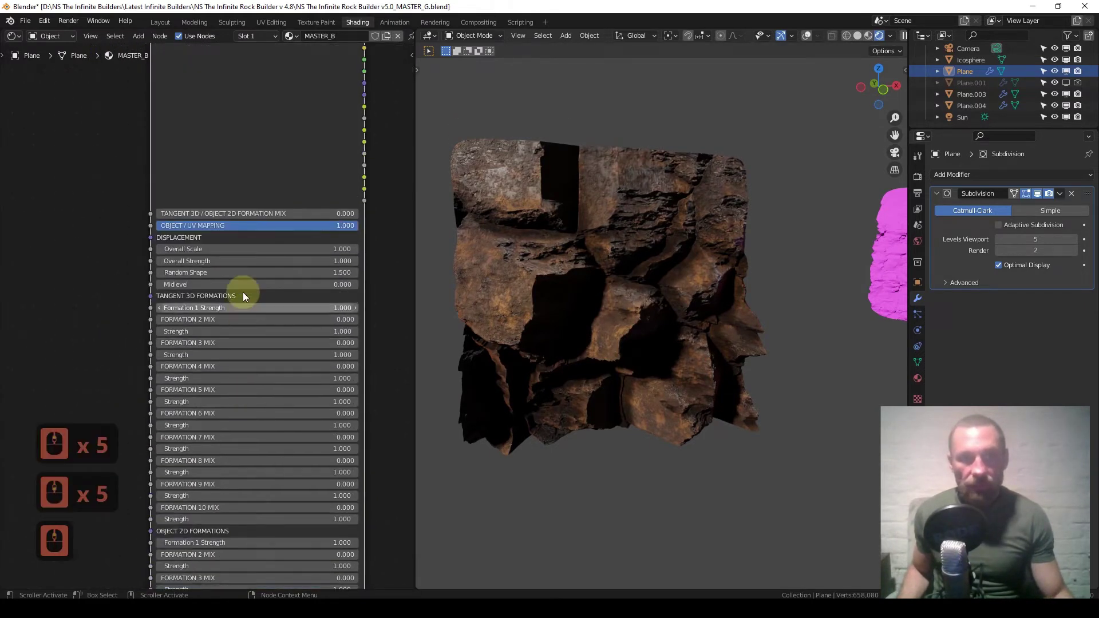
scroll(241, 296, up, 6)
middle_drag(191, 255, 107, 306)
drag(64, 203, 316, 201)
Set the object 2D Formation 5 Mix to 1.000 and view the rock plane from an angle
scroll(269, 252, down, 10)
middle_drag(256, 447, 287, 238)
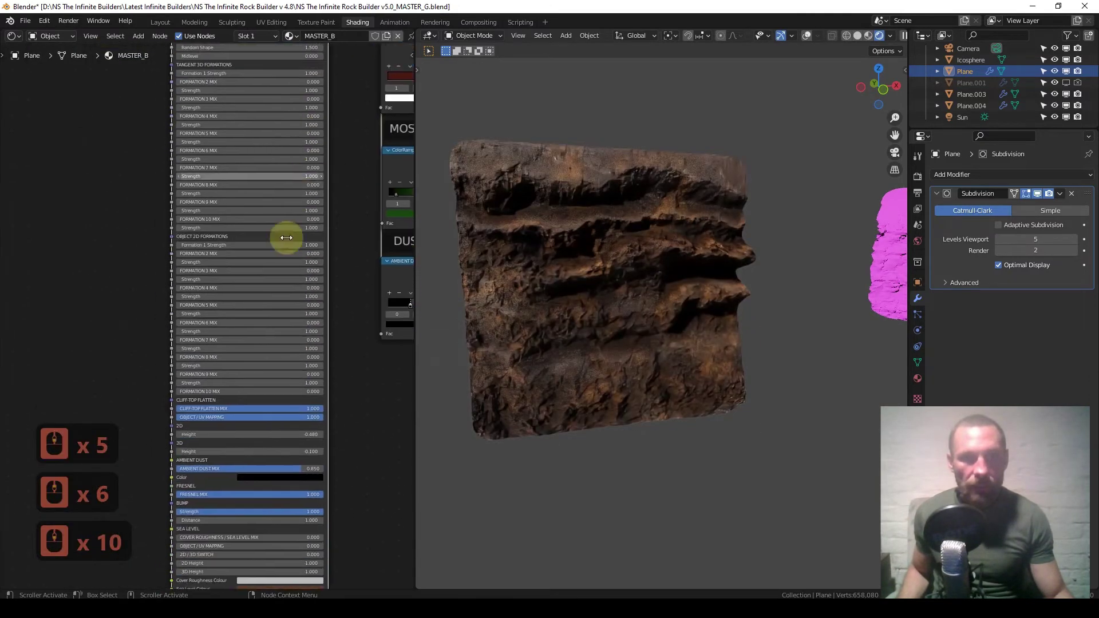
scroll(246, 363, up, 10)
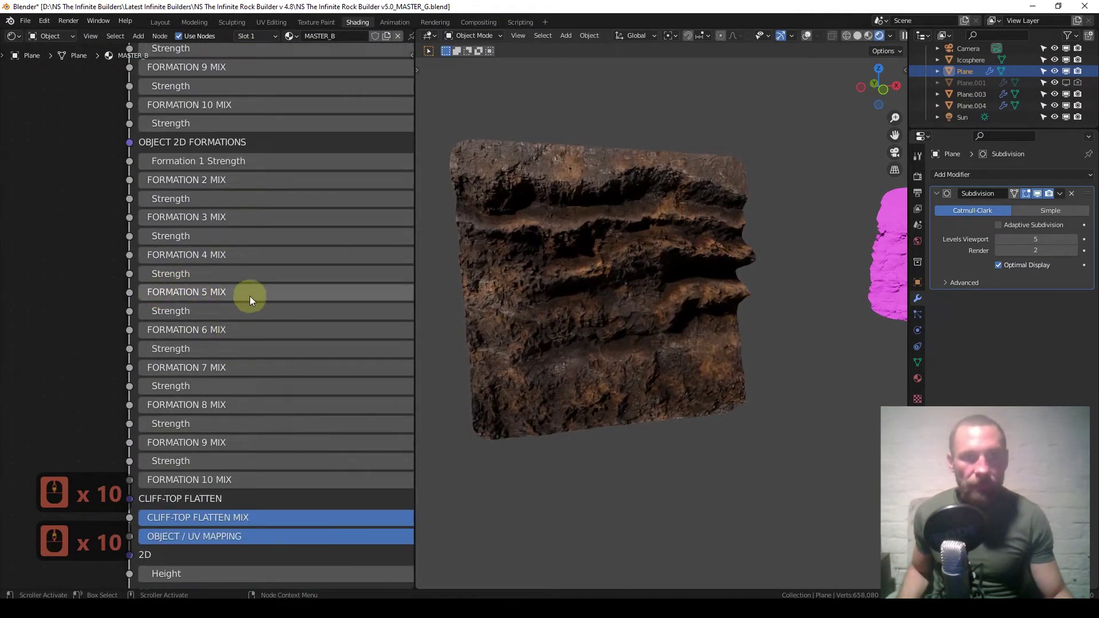
middle_drag(250, 297, 132, 300)
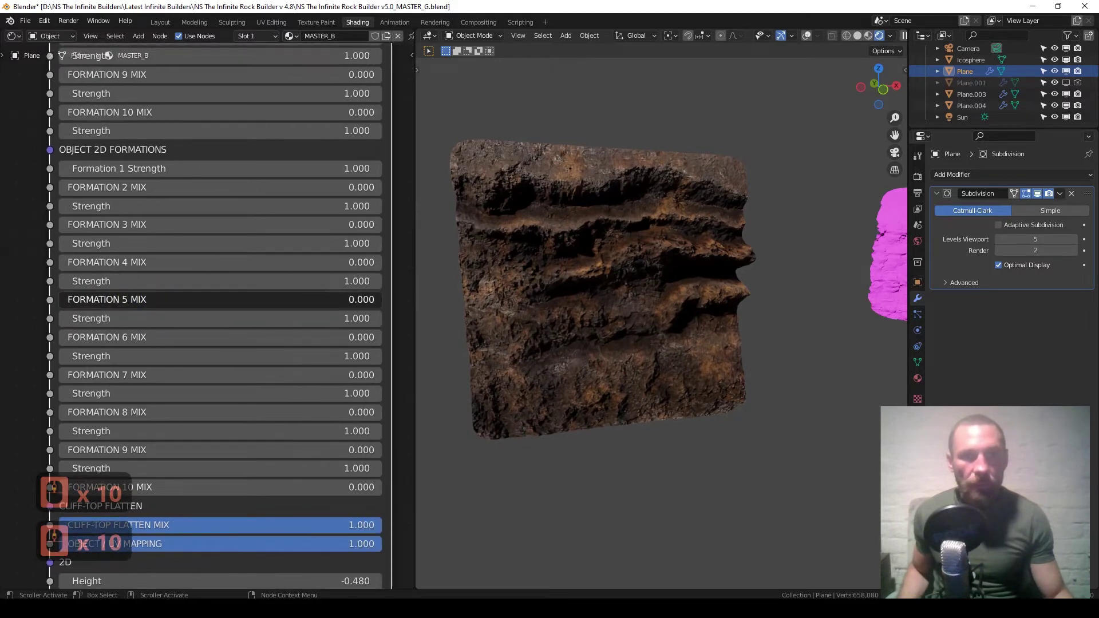
drag(133, 300, 338, 302)
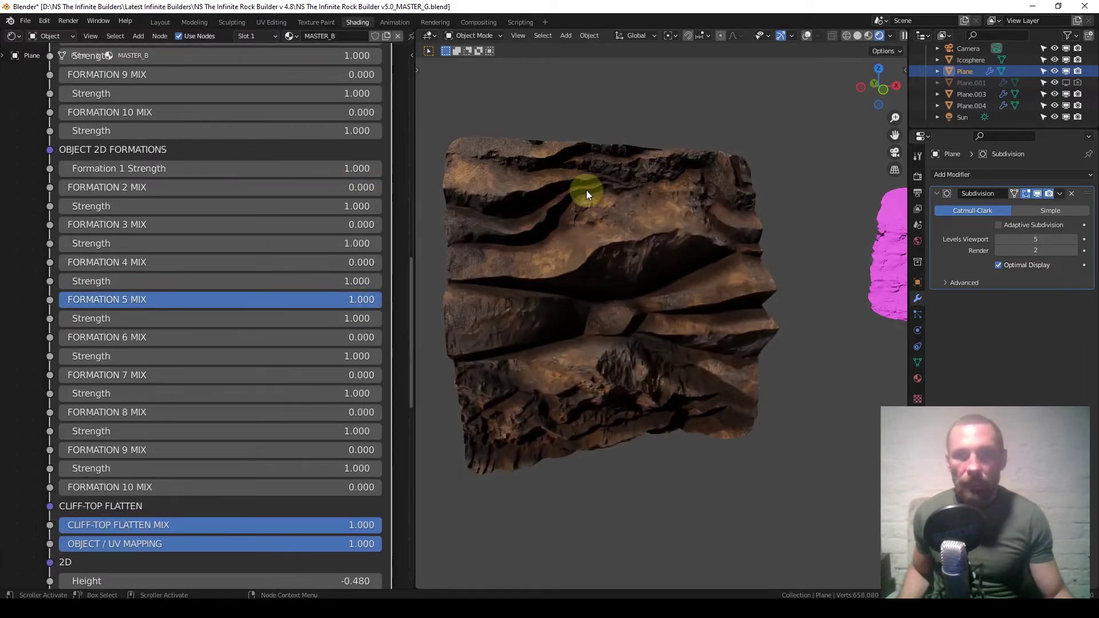
middle_drag(603, 196, 610, 222)
scroll(609, 222, up, 1)
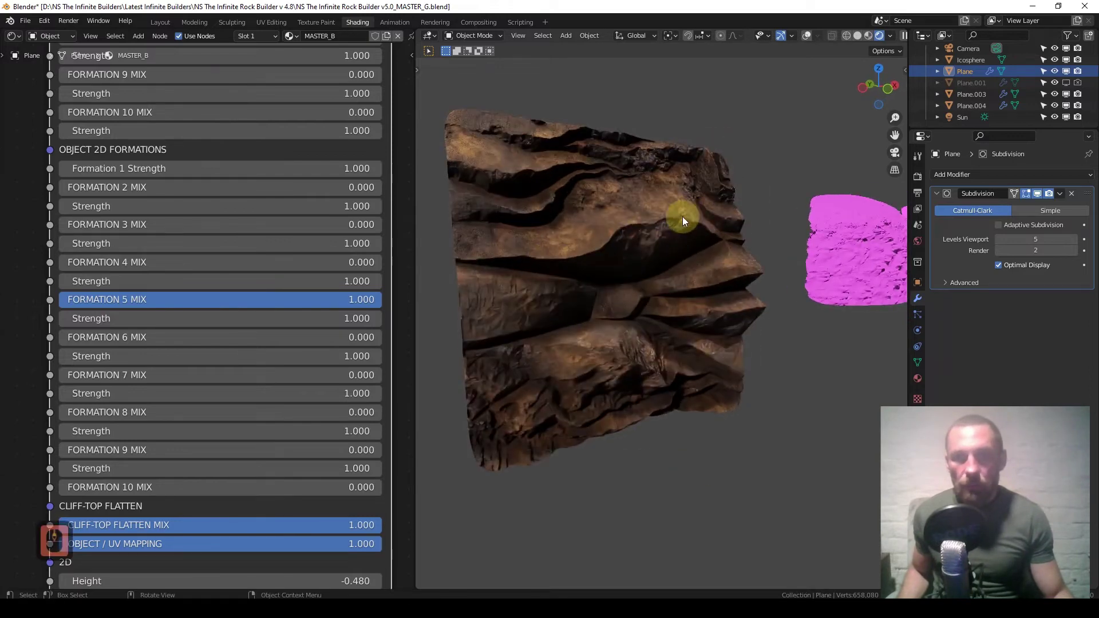
Try the object 2D Formation 5 Strength at about 2.010 and restore it to 1.000
right_click(105, 323)
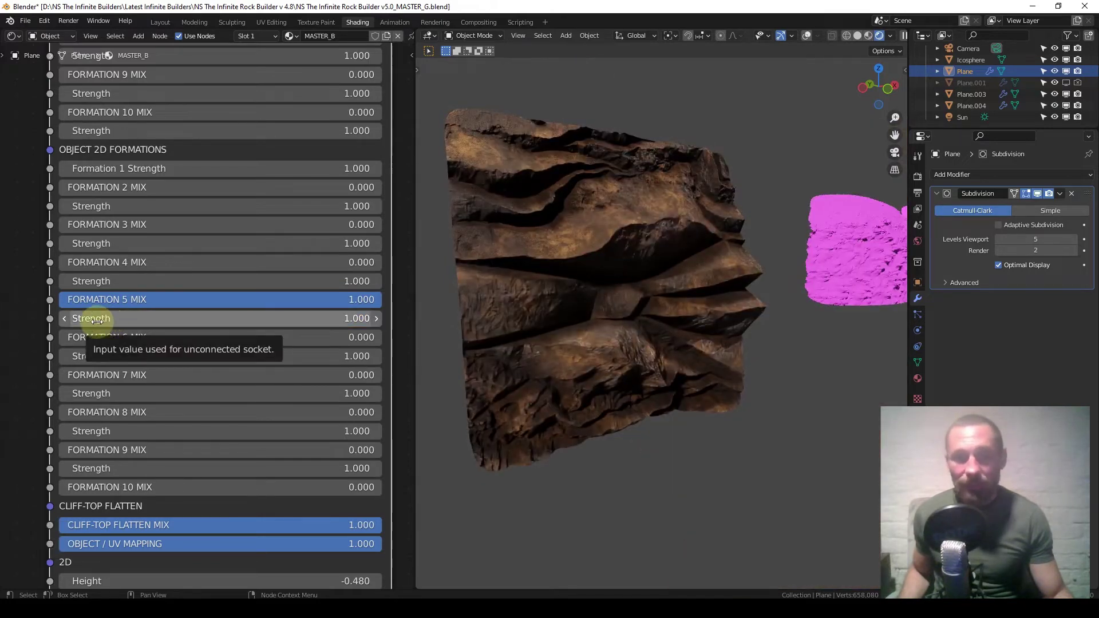
shift+drag(92, 326, 138, 326)
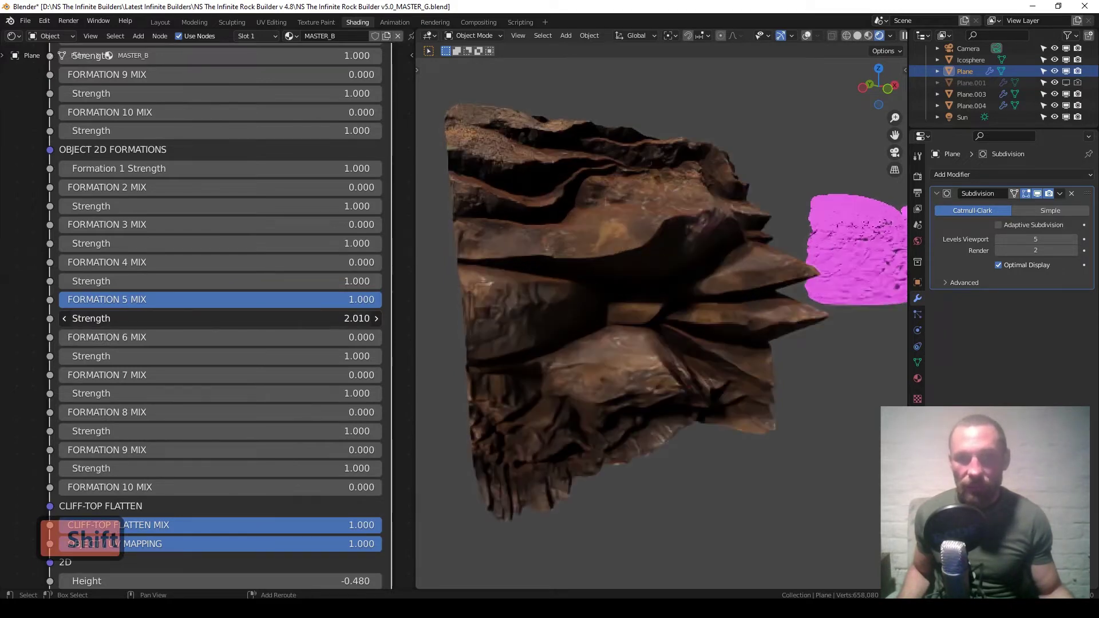
right_click(92, 324)
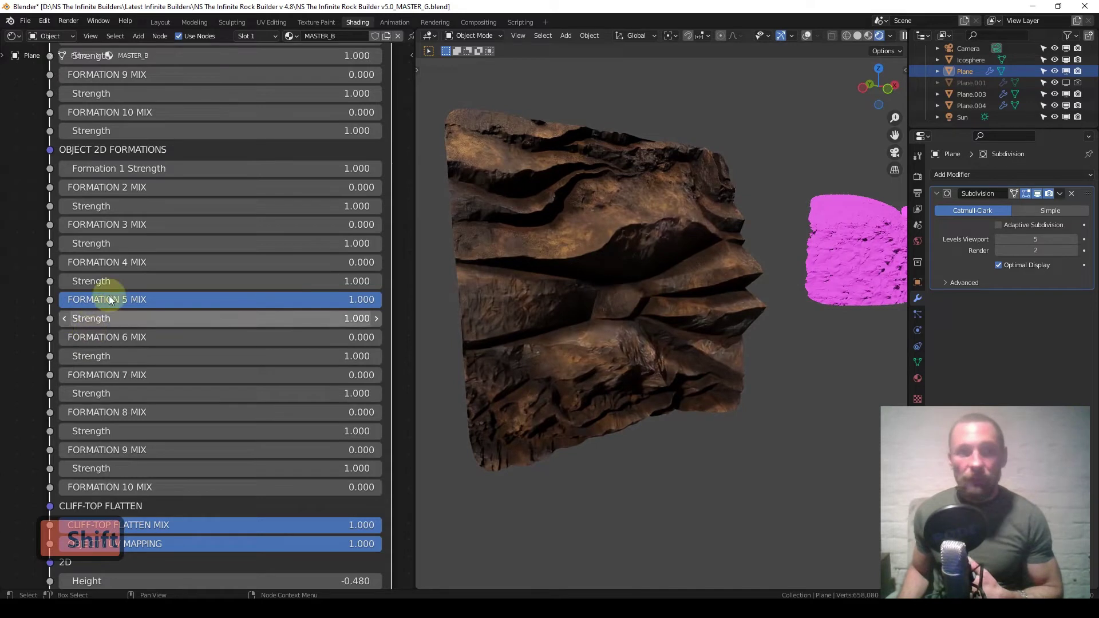
Return the object 2D Formation 5 Mix and the Tangent 3D / Object 2D Formation Mix to 0.000
scroll(235, 367, down, 1)
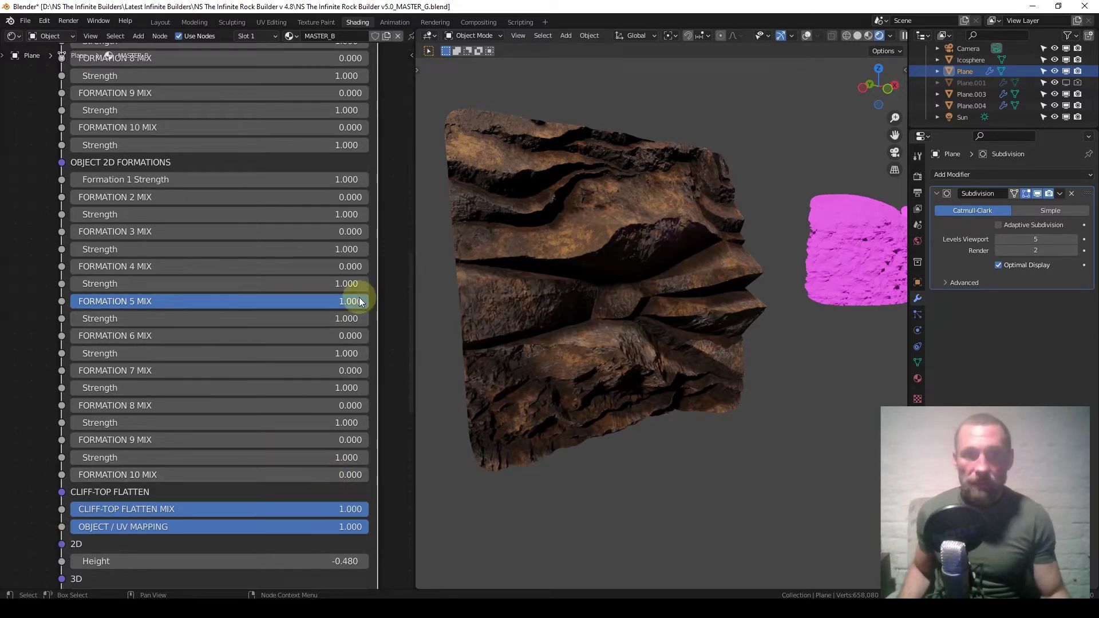
drag(189, 301, 114, 301)
scroll(189, 307, down, 6)
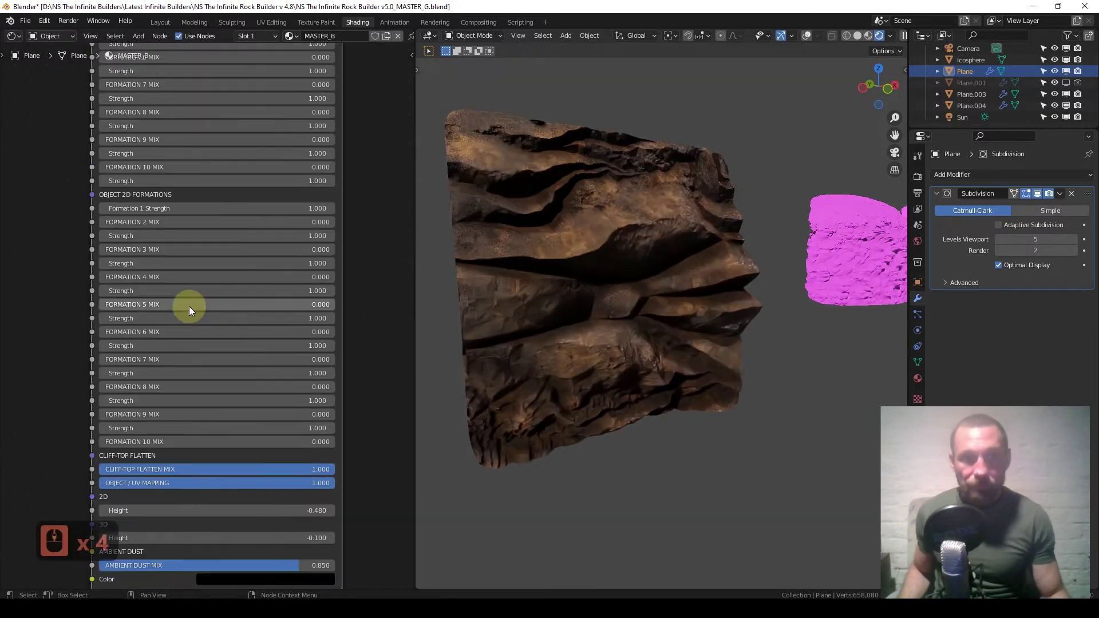
middle_drag(195, 184, 196, 360)
middle_drag(207, 195, 207, 339)
scroll(207, 335, up, 5)
drag(213, 217, 84, 216)
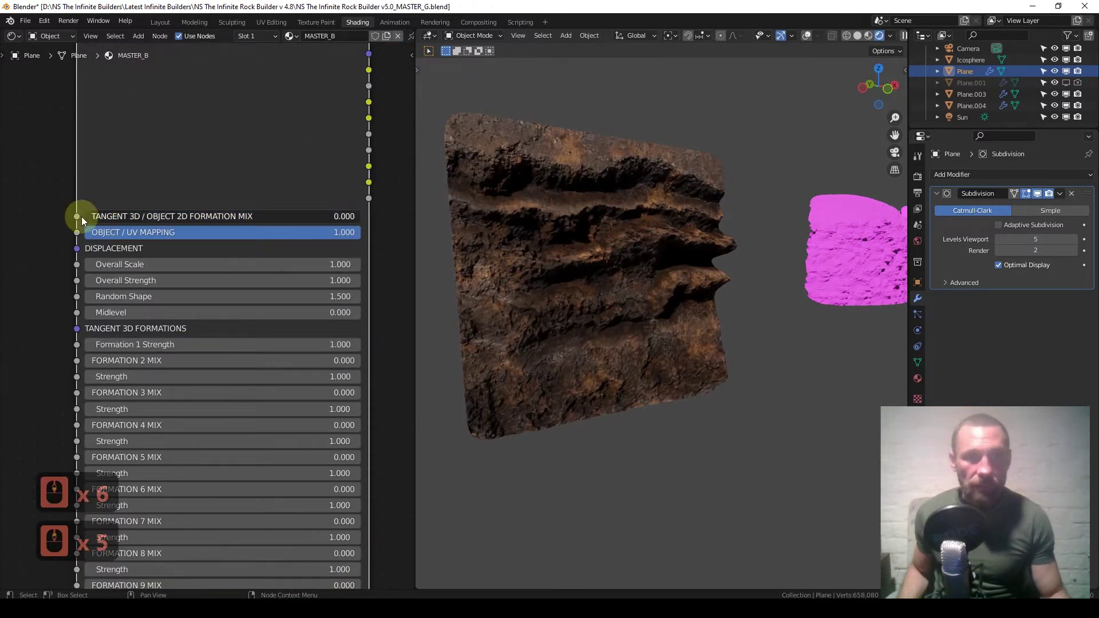
Look inside the rock builder node group at the tangent 3D and object 2D formation nodes, then leave the group
scroll(205, 318, down, 10)
middle_drag(228, 382, 234, 266)
scroll(265, 372, up, 5)
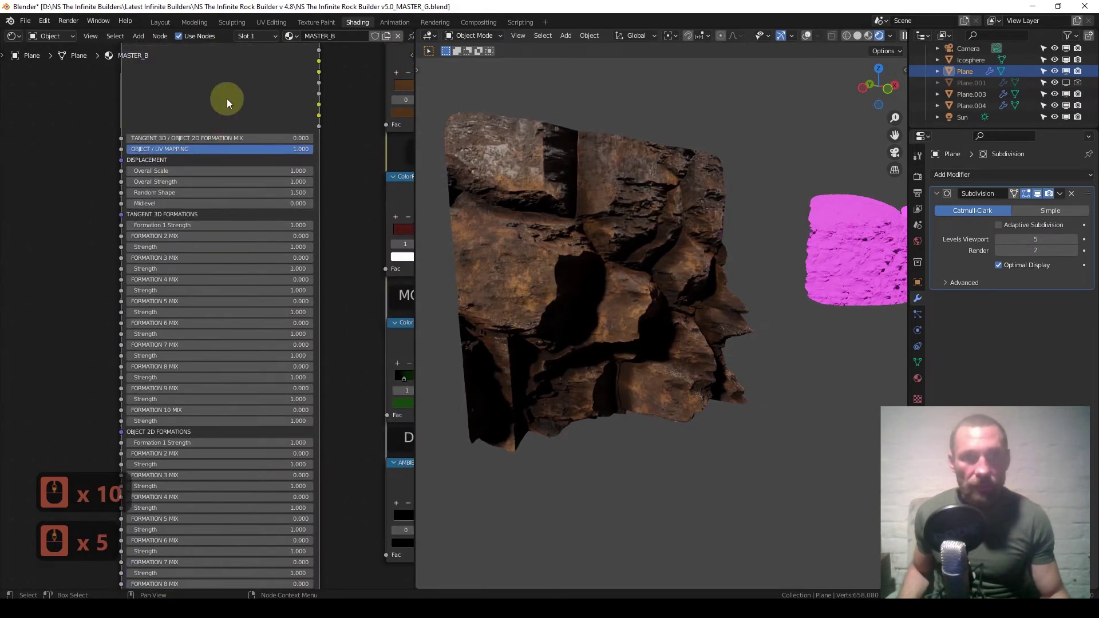
key(Tab)
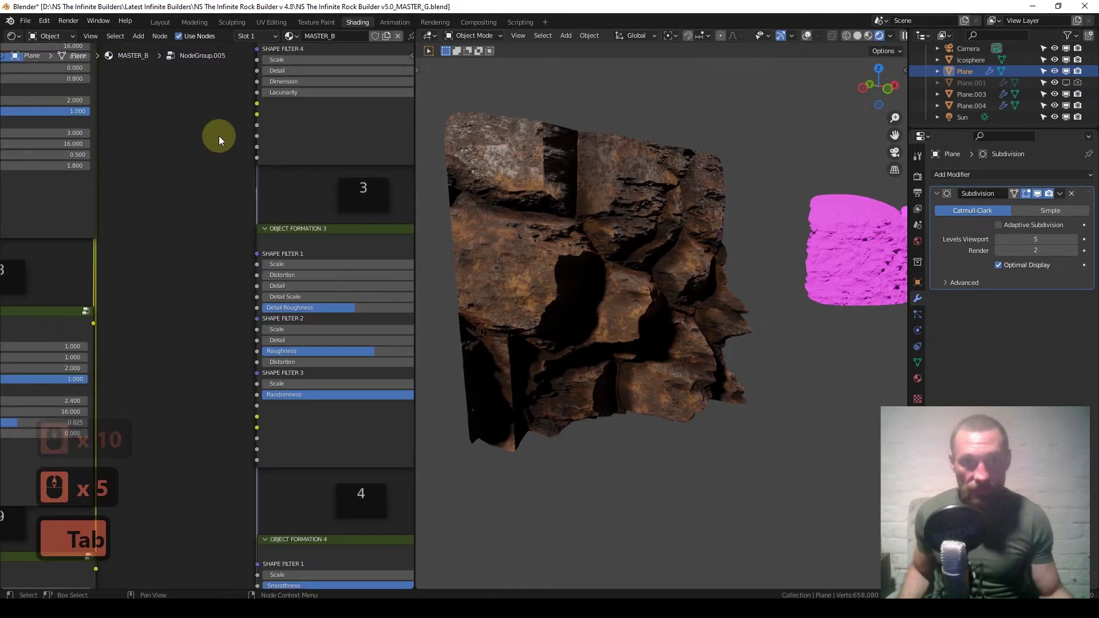
scroll(213, 194, down, 15)
scroll(213, 195, down, 5)
scroll(213, 195, up, 4)
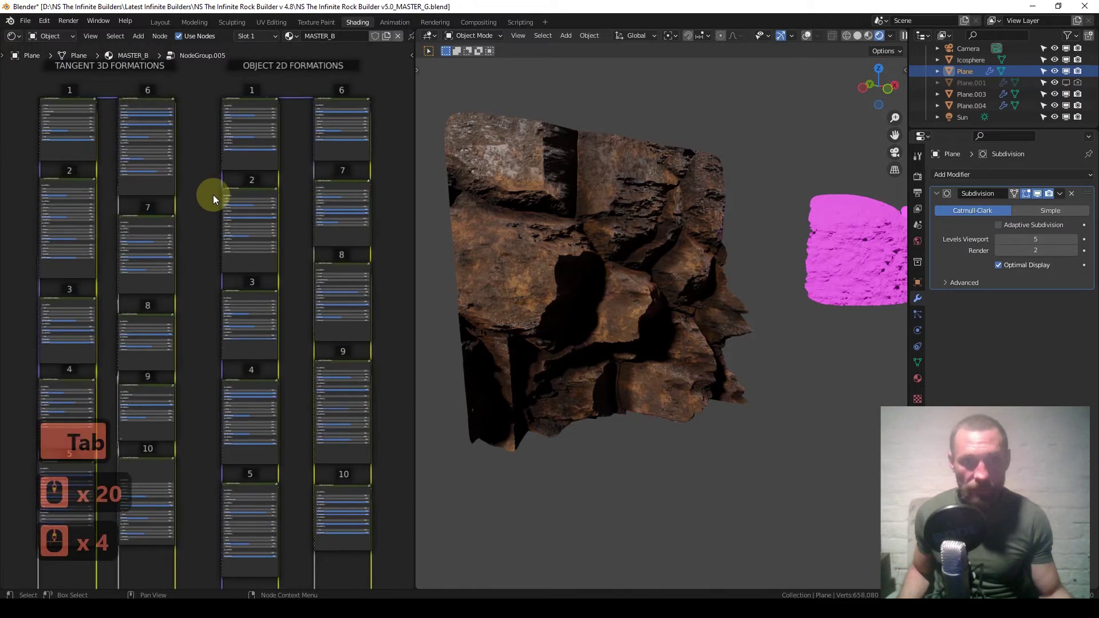
scroll(213, 195, up, 2)
key(Tab)
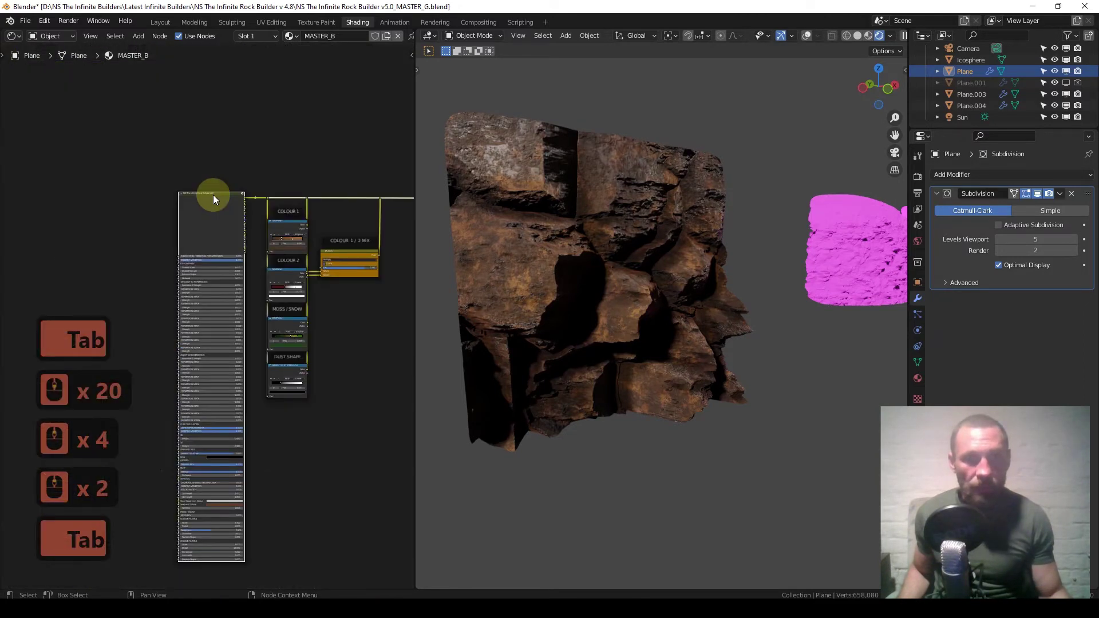
Examine the Cliff-Top Flatten settings and the sections that follow them on the Infinite Rock Builder node
scroll(213, 195, up, 5)
scroll(213, 195, up, 4)
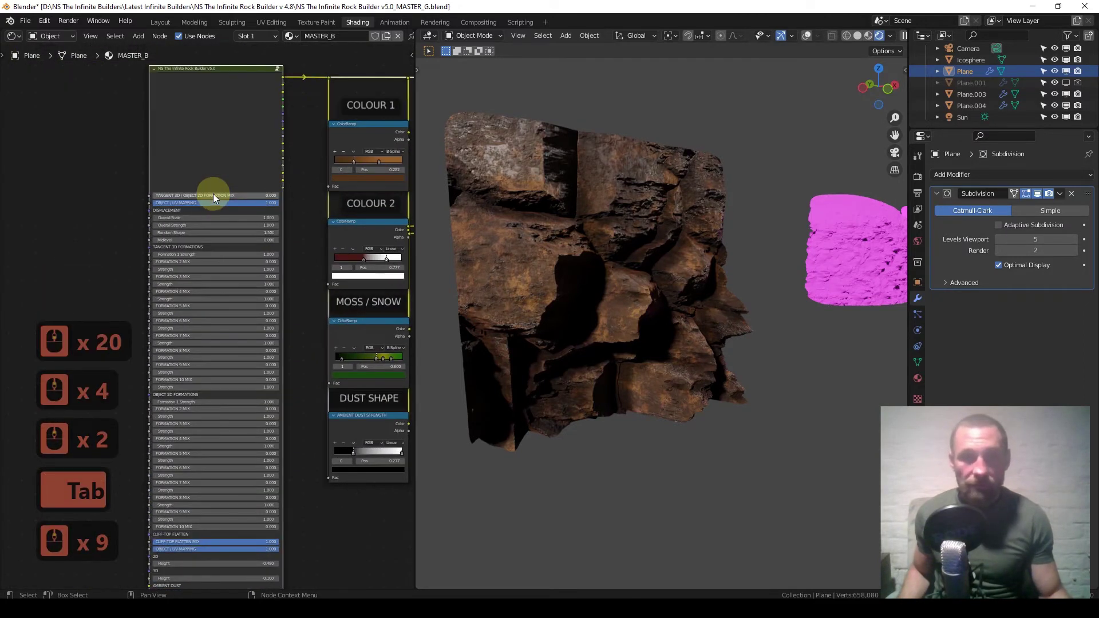
middle_drag(243, 294, 252, 178)
middle_drag(255, 313, 242, 206)
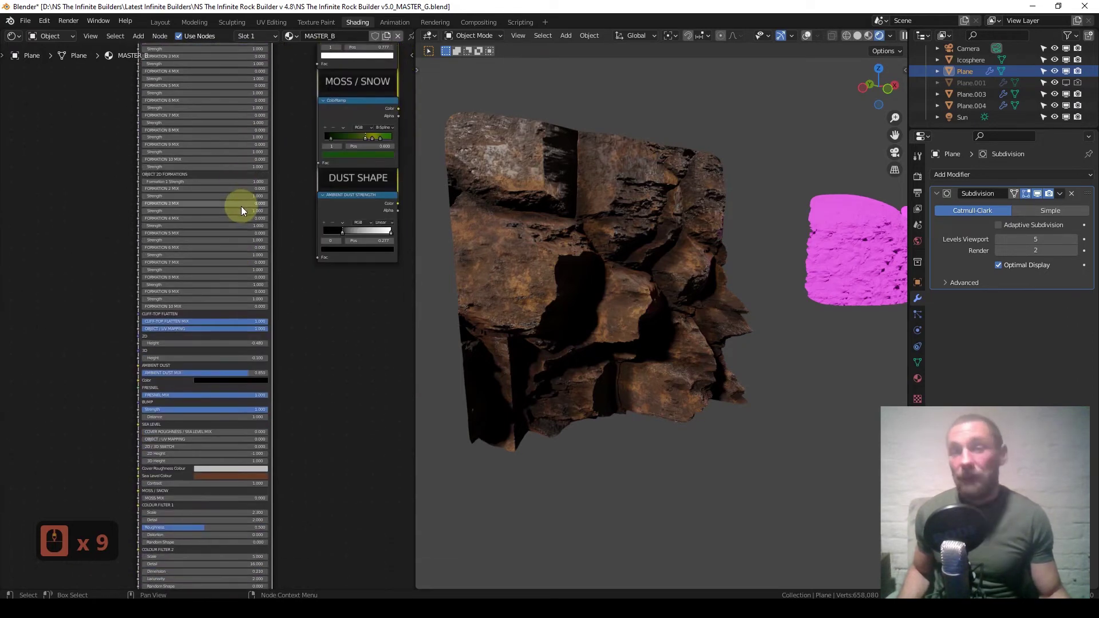
middle_drag(203, 358, 195, 295)
scroll(195, 295, up, 4)
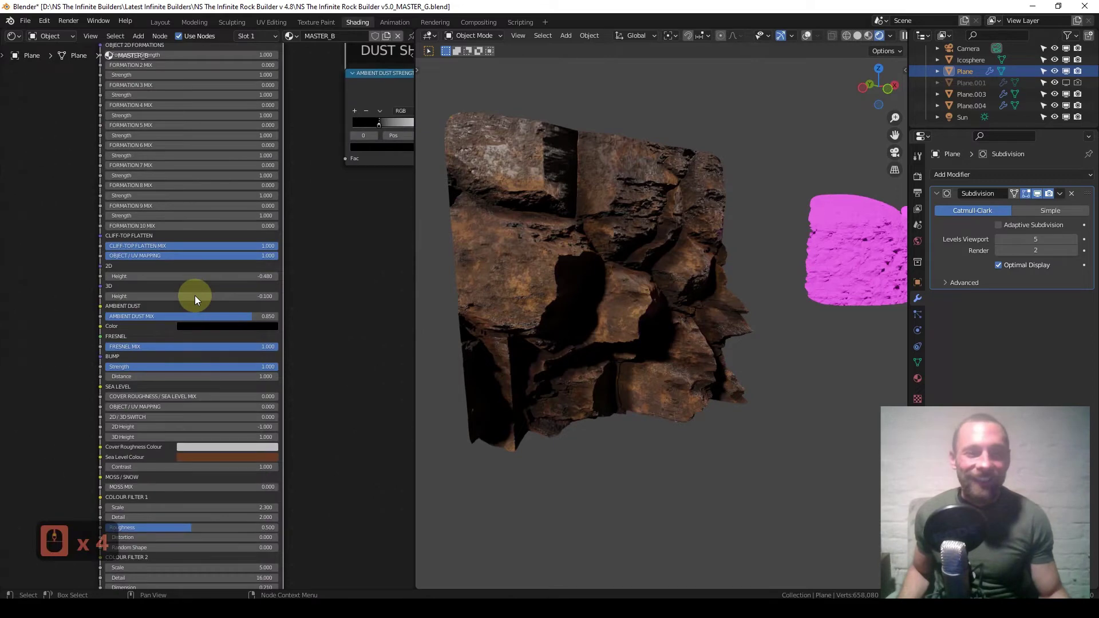
scroll(194, 296, up, 5)
scroll(192, 275, up, 2)
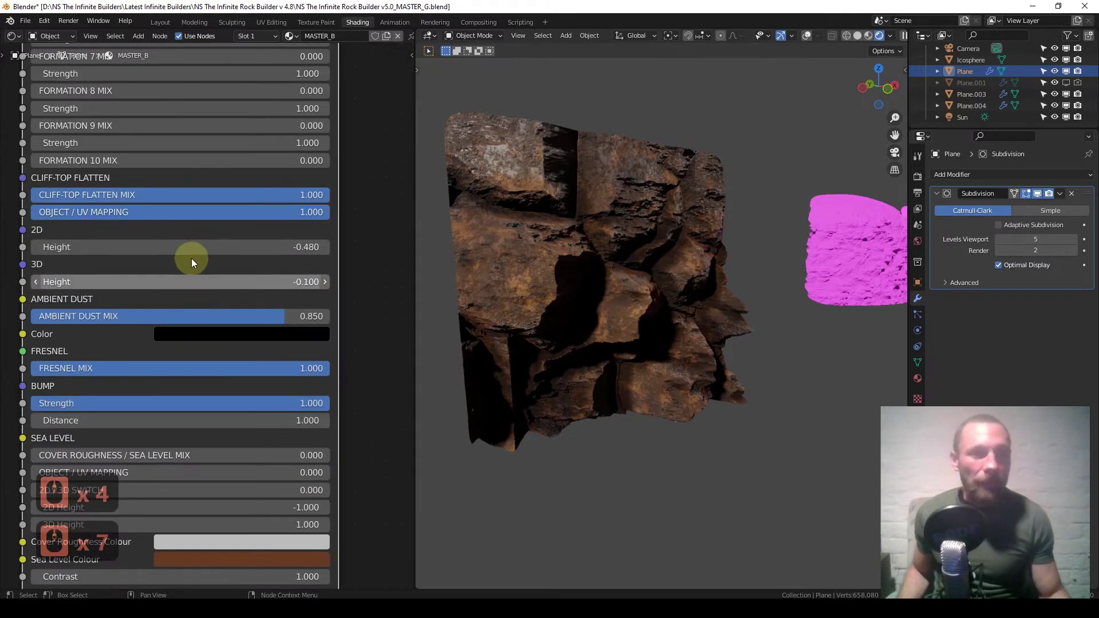
mouse_move(177, 127)
middle_down()
mouse_move(198, 404)
mouse_move(172, 170)
middle_up()
middle_drag(183, 403, 199, 248)
scroll(182, 263, up, 4)
scroll(186, 263, down, 3)
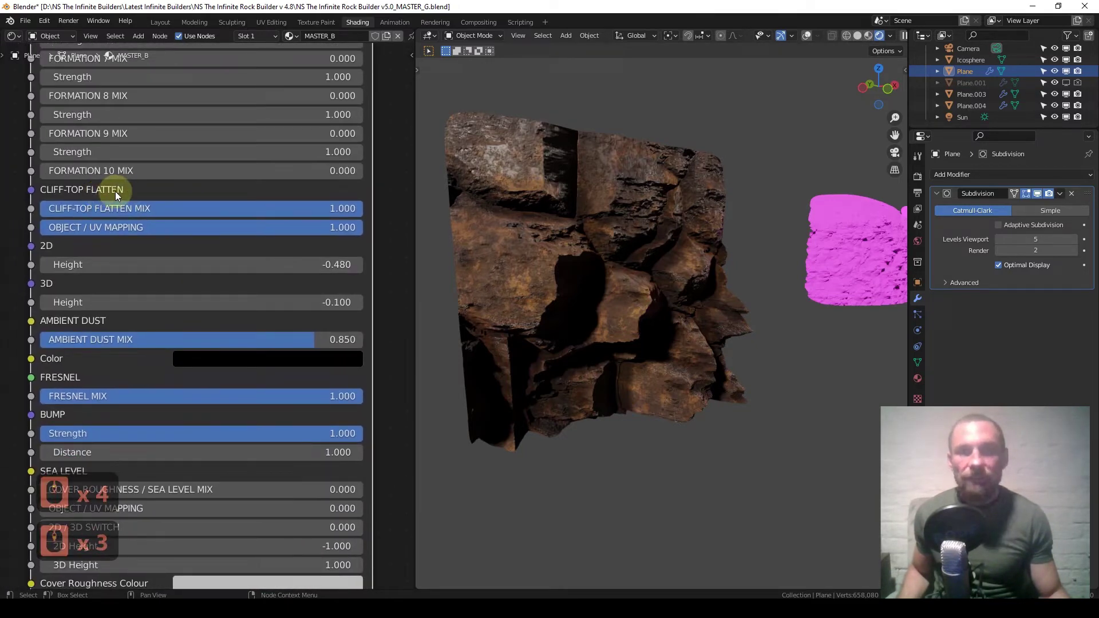
View the rock from the side, try the Cliff-Top Flatten 3D Height at 0.430, and restore it to -0.100
mouse_move(545, 319)
middle_down()
mouse_move(585, 328)
mouse_move(540, 324)
middle_up()
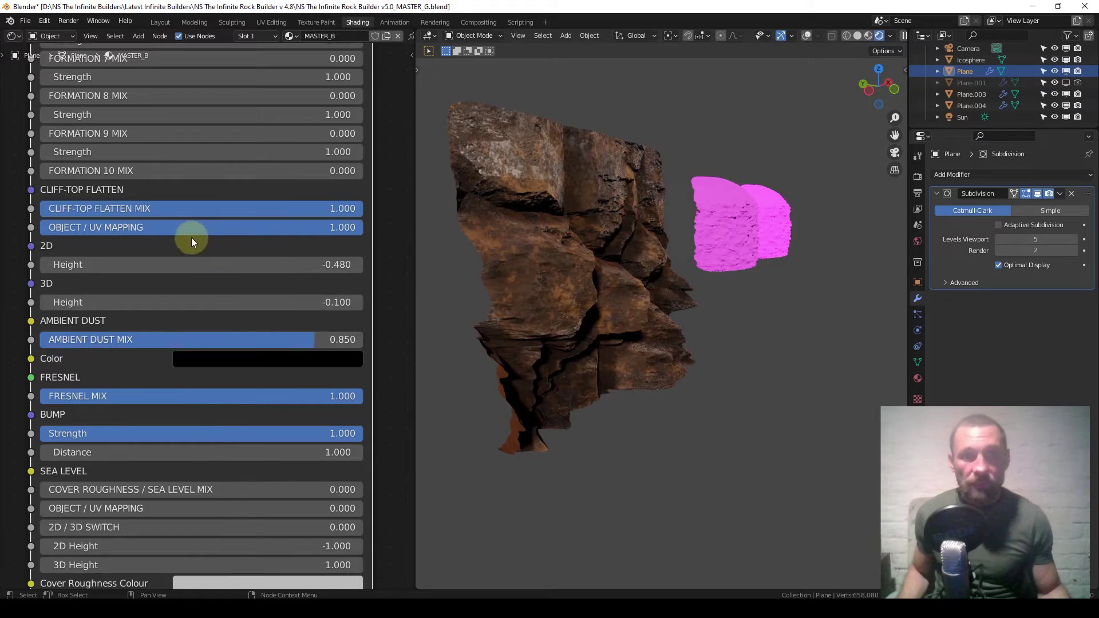
middle_drag(590, 252, 552, 260)
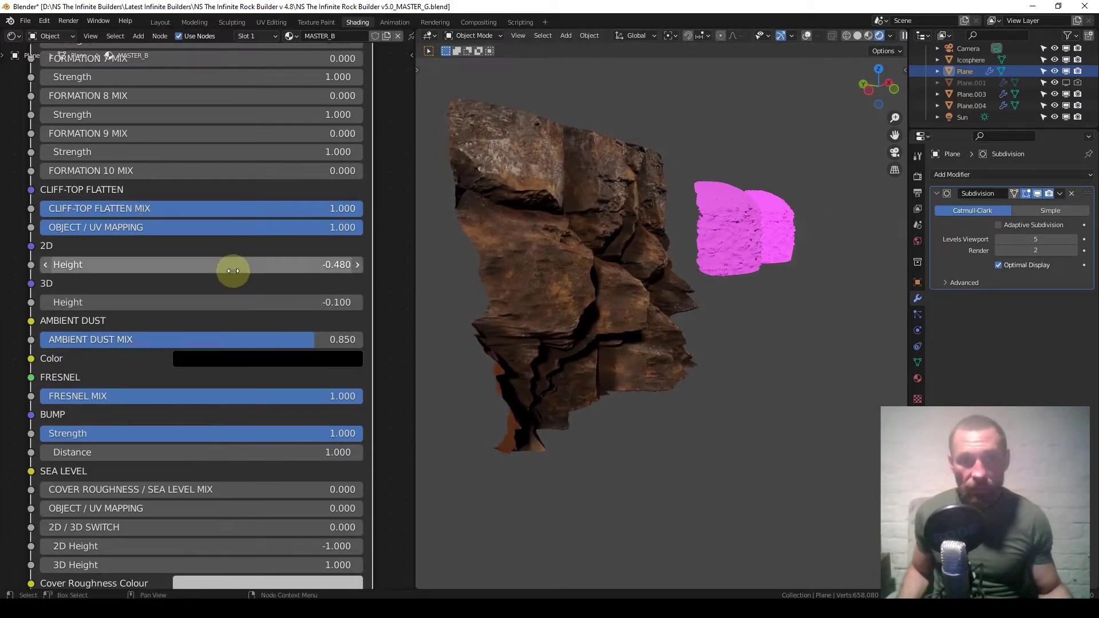
drag(234, 271, 263, 266)
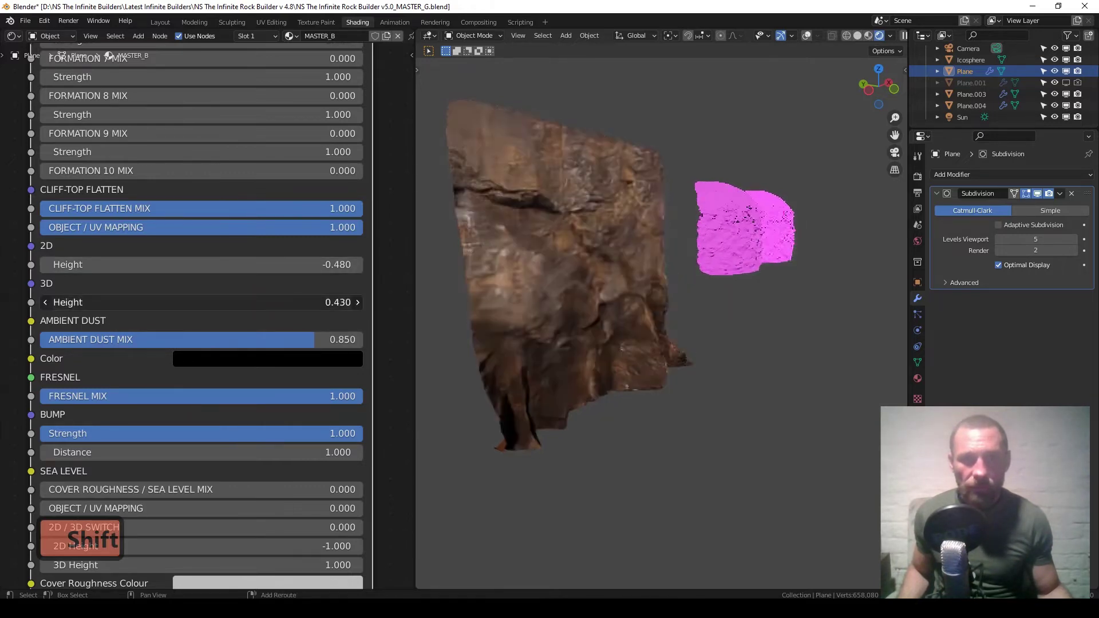
click(258, 301)
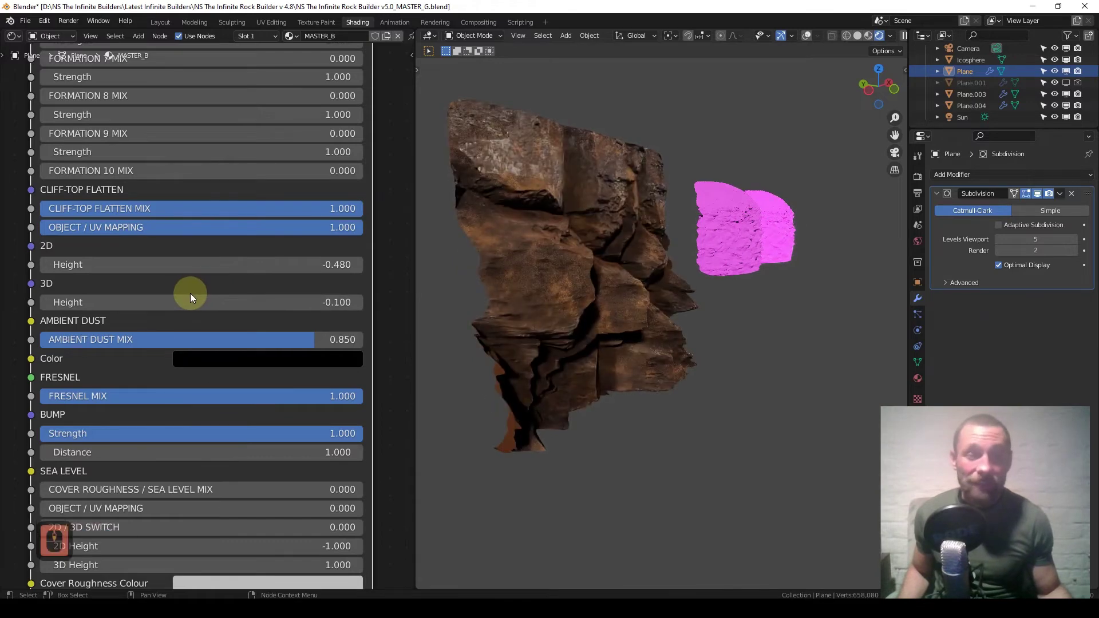
Look over the Infinite Rock Builder node's formation settings and the Cliff-Top Flatten section that follows them
scroll(191, 295, down, 6)
middle_drag(235, 143, 216, 412)
scroll(216, 416, up, 10)
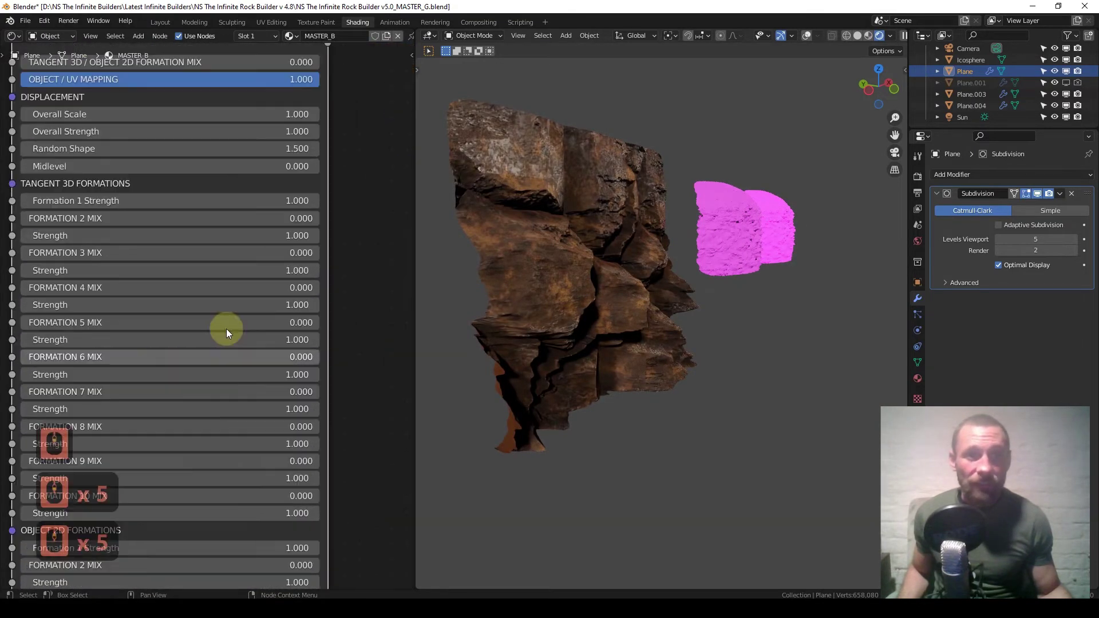
scroll(159, 385, down, 4)
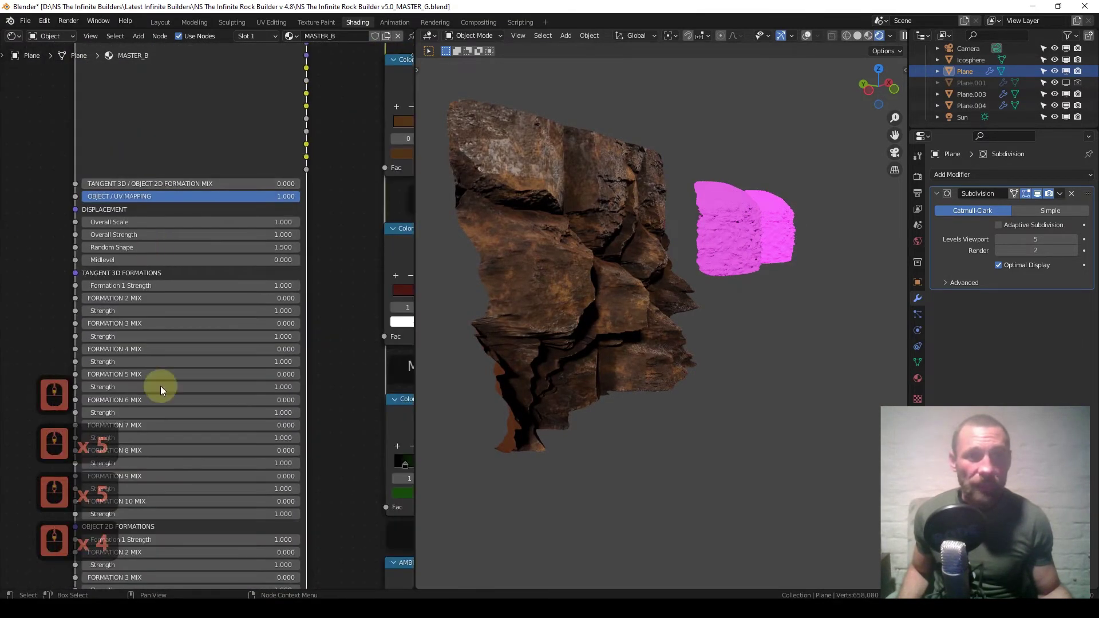
middle_drag(227, 416, 224, 184)
middle_drag(218, 372, 230, 276)
scroll(208, 341, up, 5)
middle_drag(200, 389, 206, 346)
scroll(207, 335, up, 3)
scroll(212, 247, down, 3)
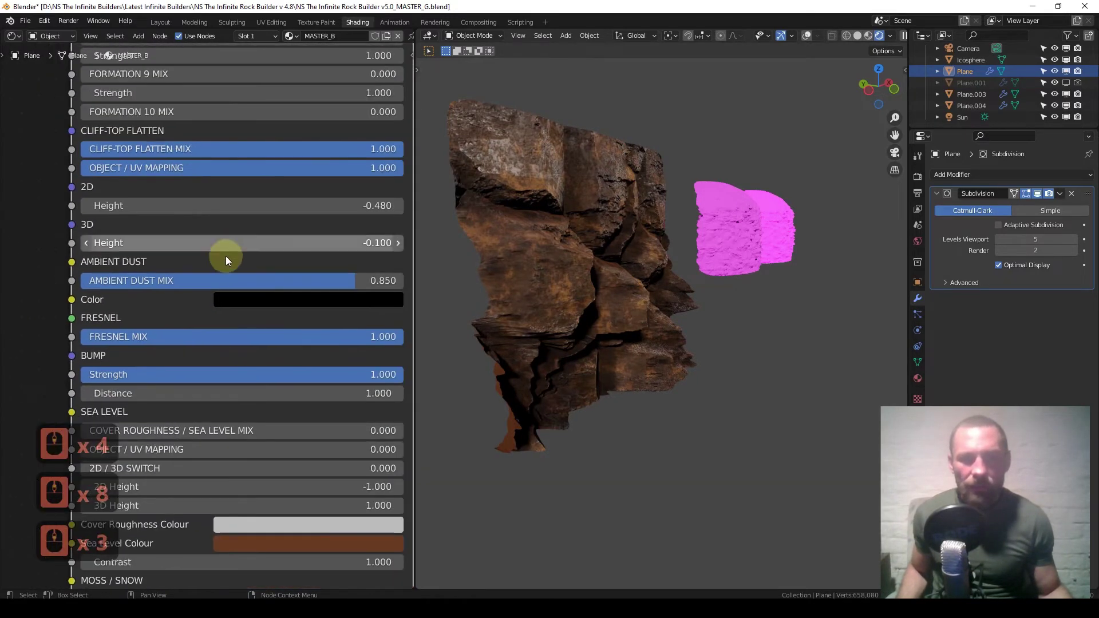
Try the Cliff-Top Flatten 3D Height at 0.520 and -0.330, and leave it at -0.070
middle_drag(235, 259, 218, 267)
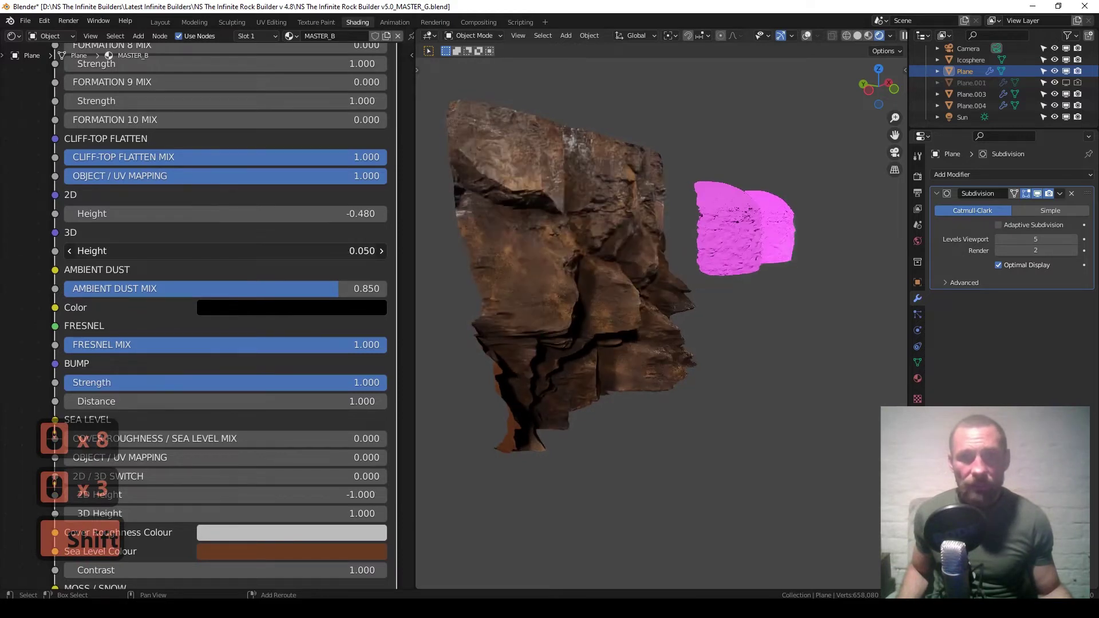
shift+drag(219, 251, 252, 251)
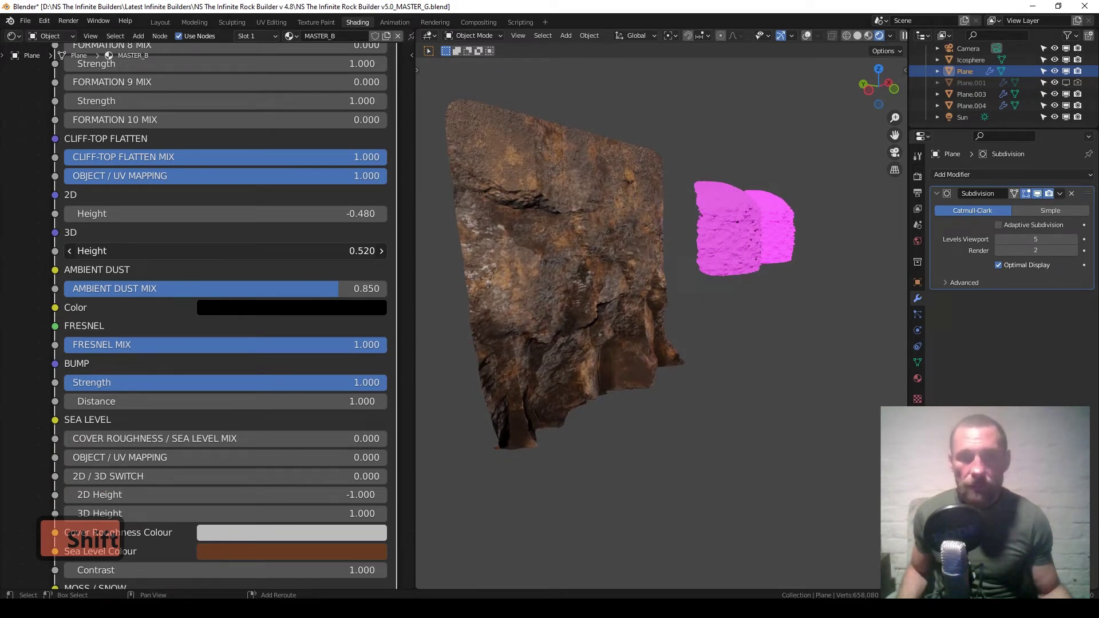
drag(229, 251, 160, 251)
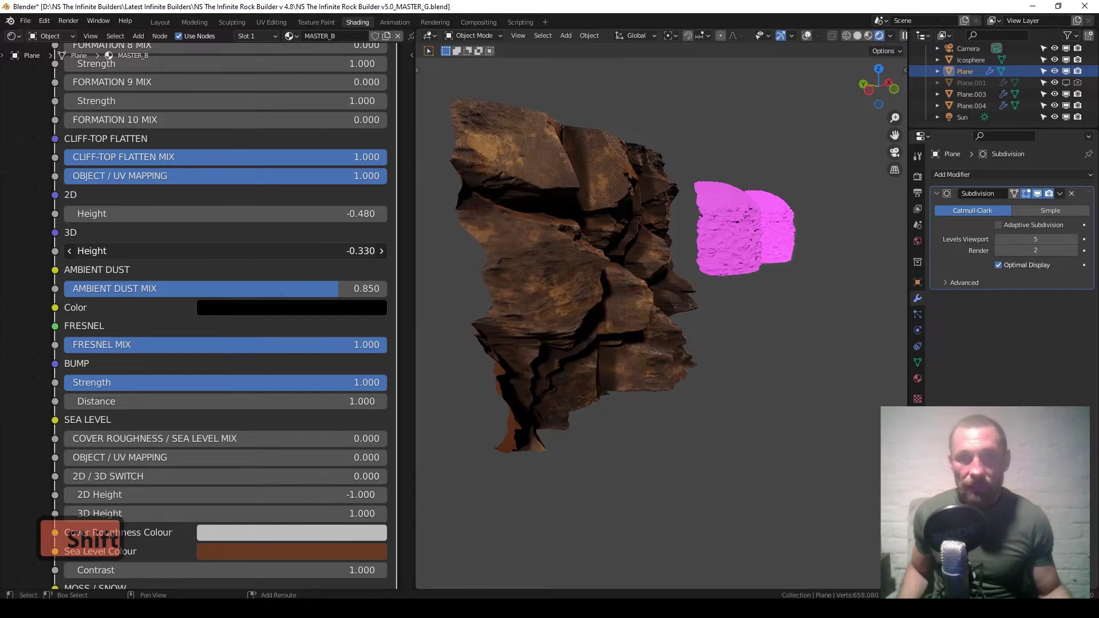
shift+drag(225, 251, 255, 251)
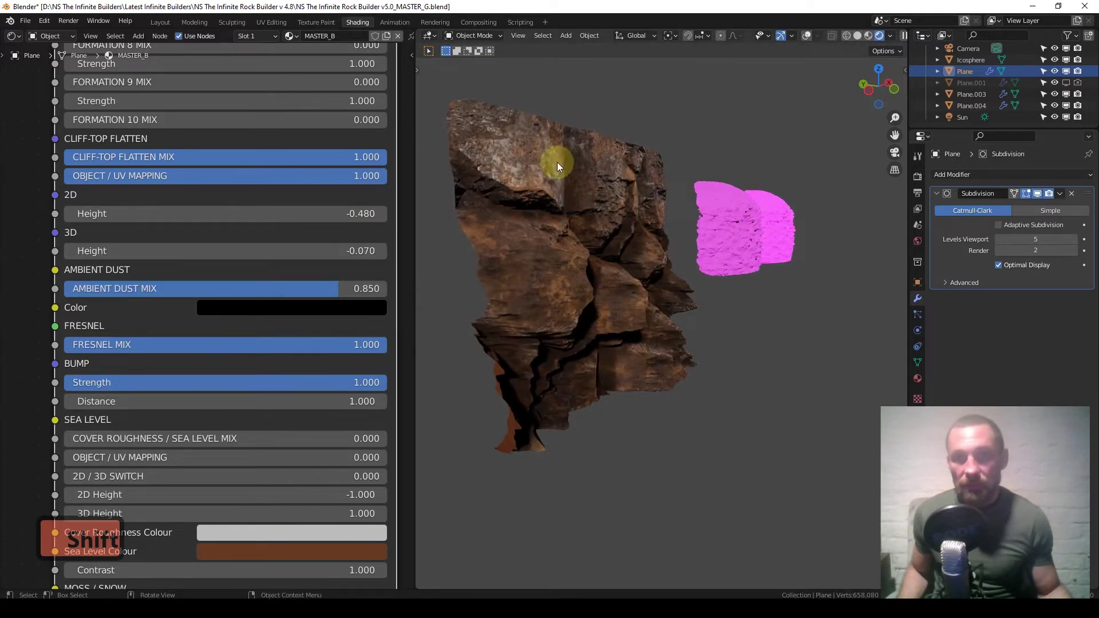
View the rock's cliff top from another angle and set the Cliff-Top Flatten Mix to 0.000
middle_drag(571, 171, 580, 191)
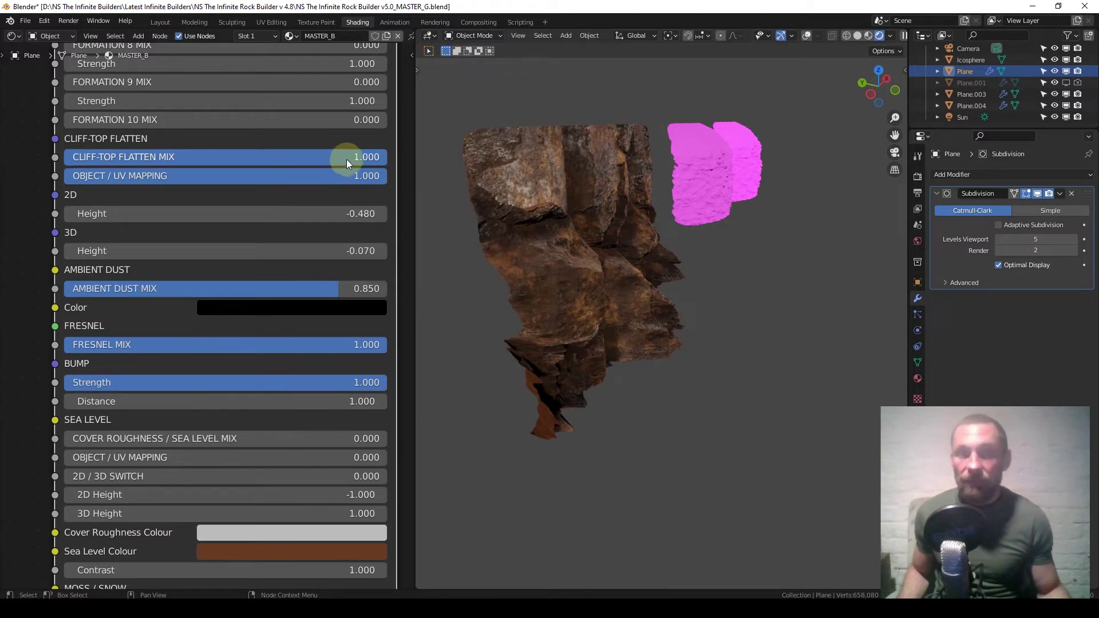
drag(367, 156, 46, 162)
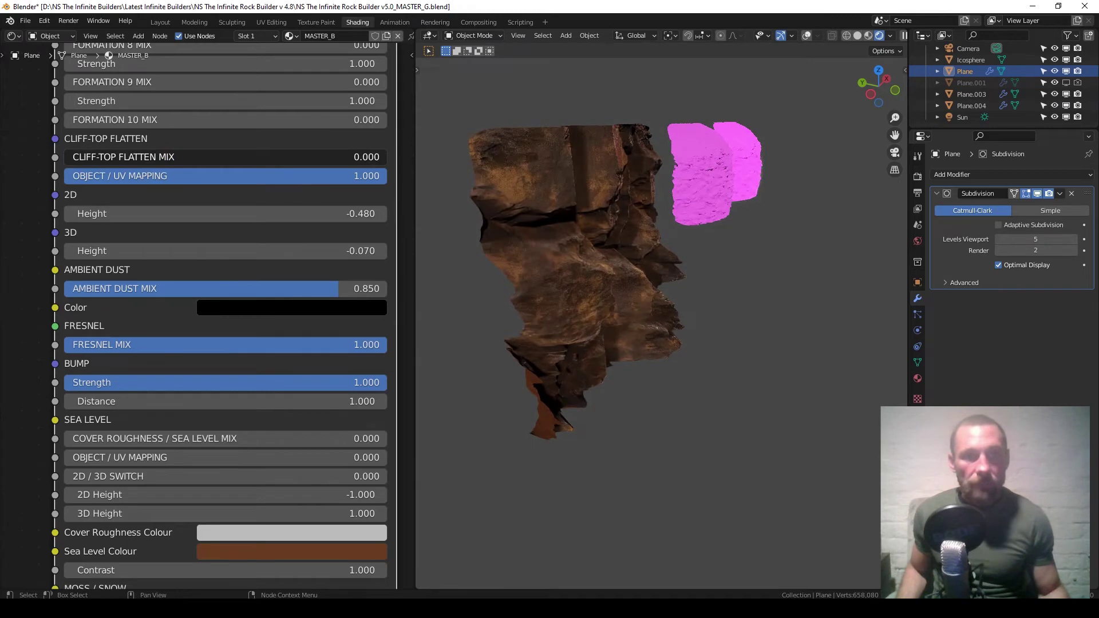
middle_drag(160, 326, 156, 249)
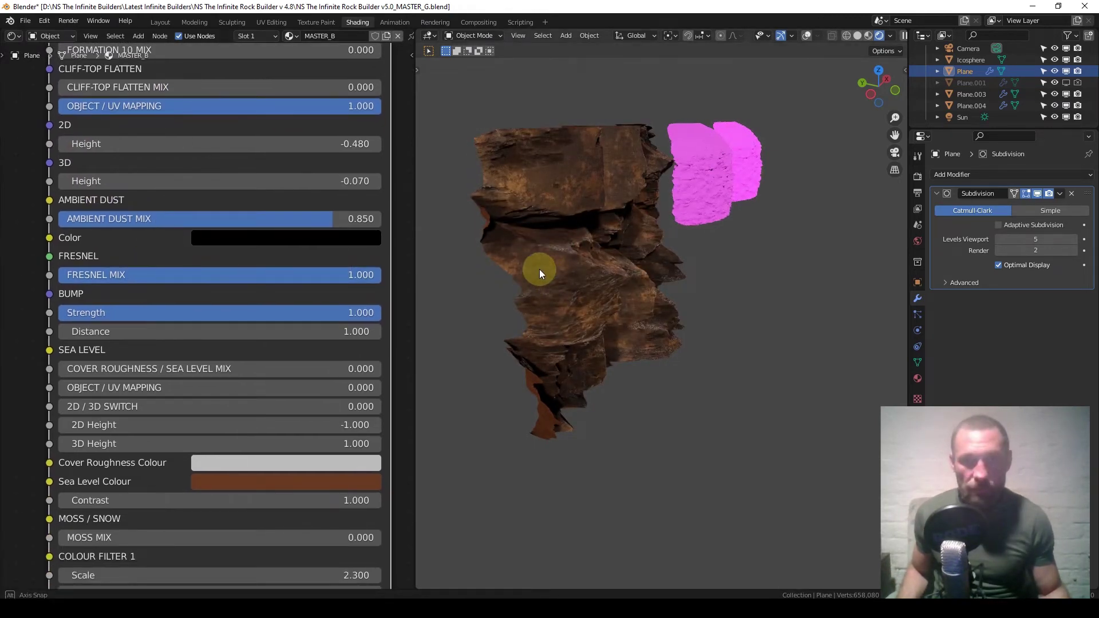
View the whole scene from above, select the Sun and bring up its light settings
key(KP_1)
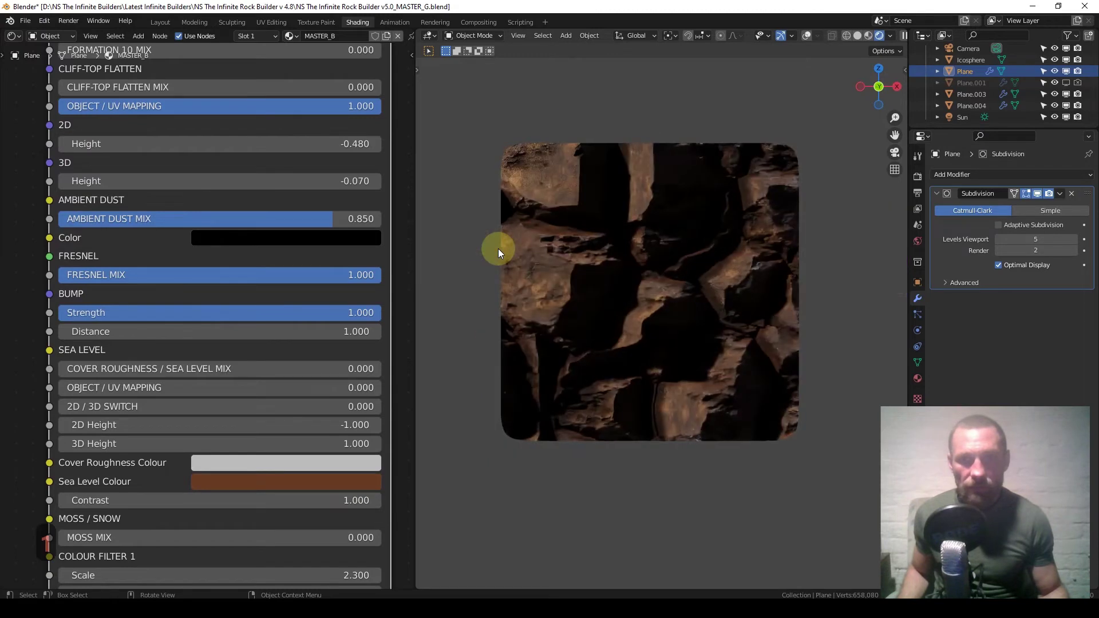
scroll(440, 98, down, 12)
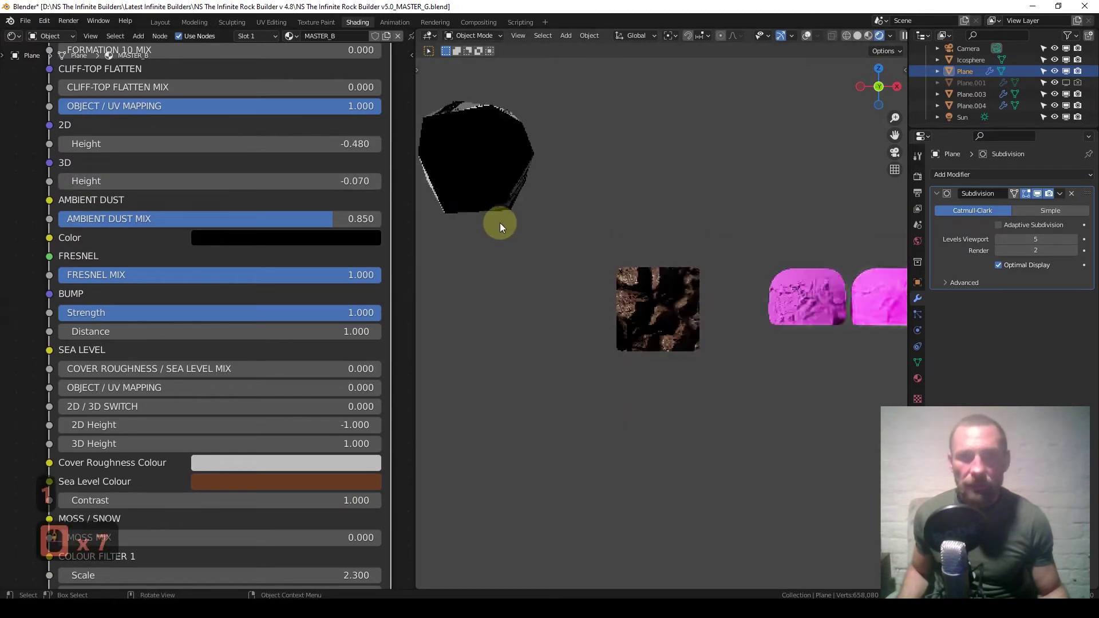
key(KP_7)
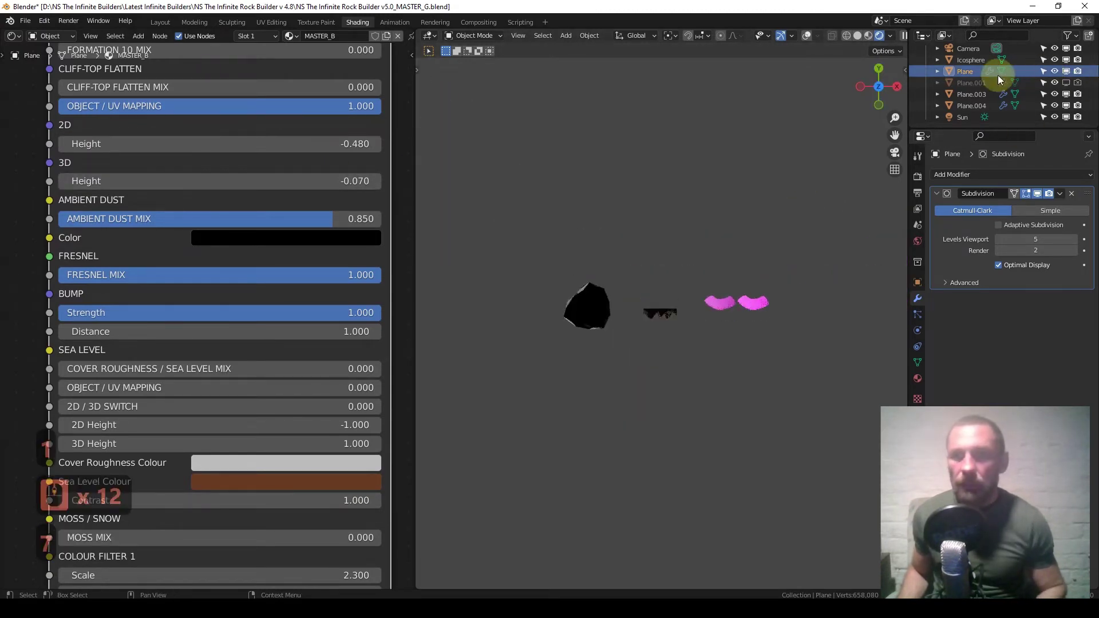
click(964, 117)
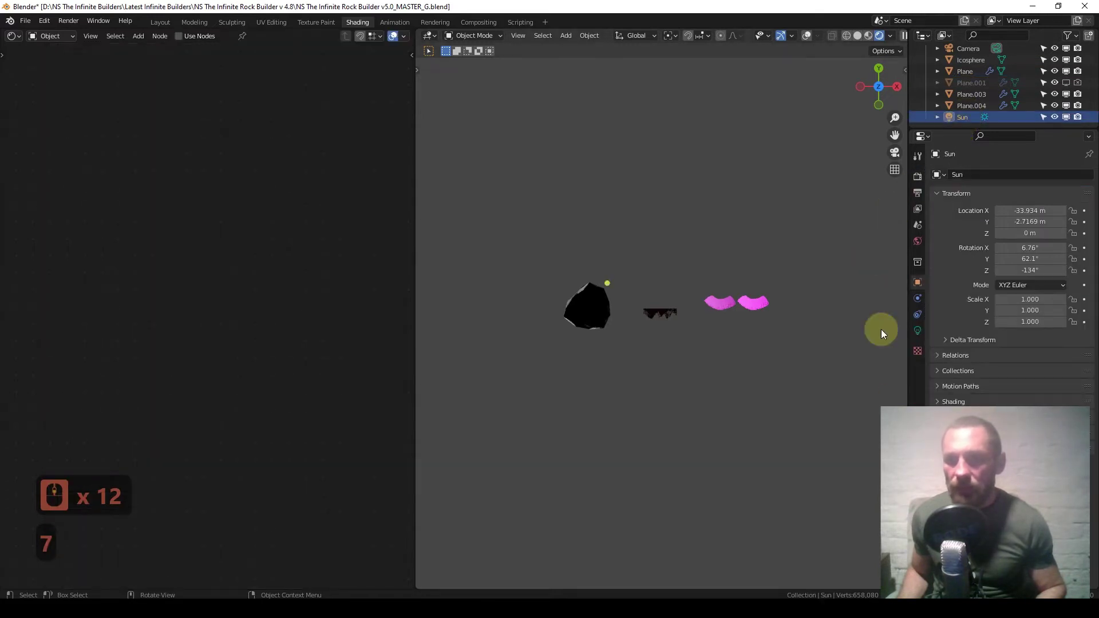
click(918, 331)
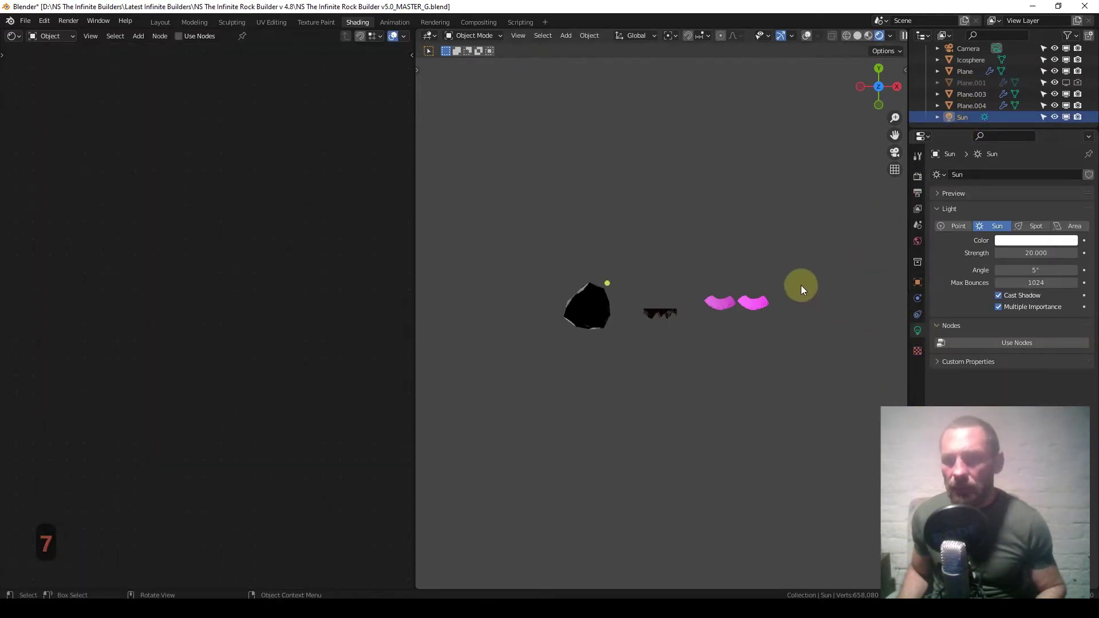
Turn on the viewport overlays so the Sun's direction is drawn in the scene
scroll(678, 344, down, 4)
scroll(679, 342, up, 3)
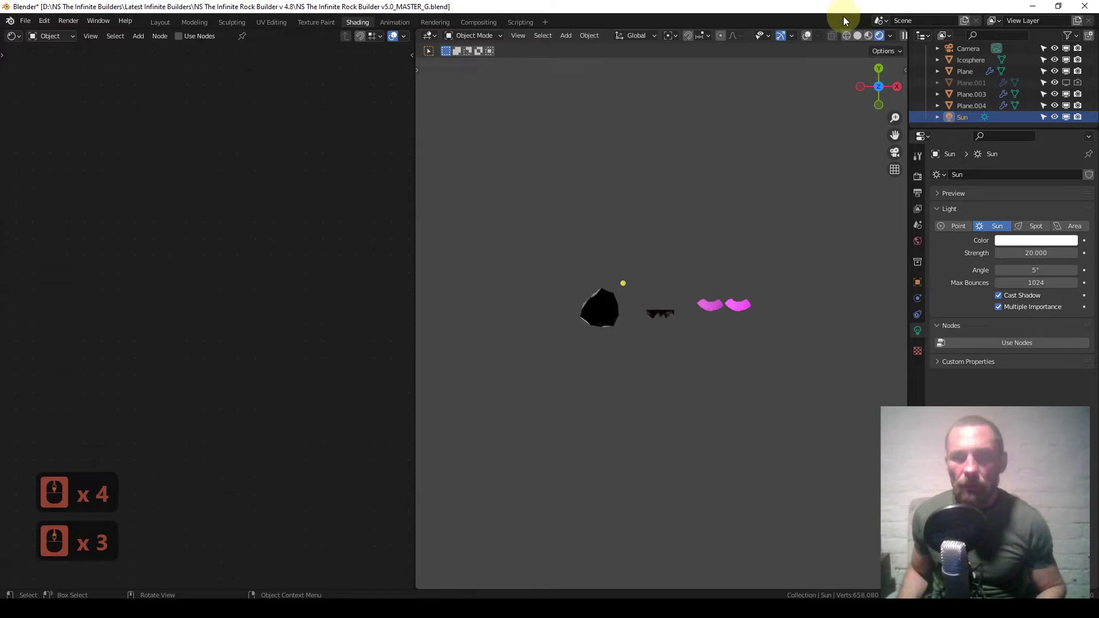
click(806, 36)
scroll(719, 339, up, 5)
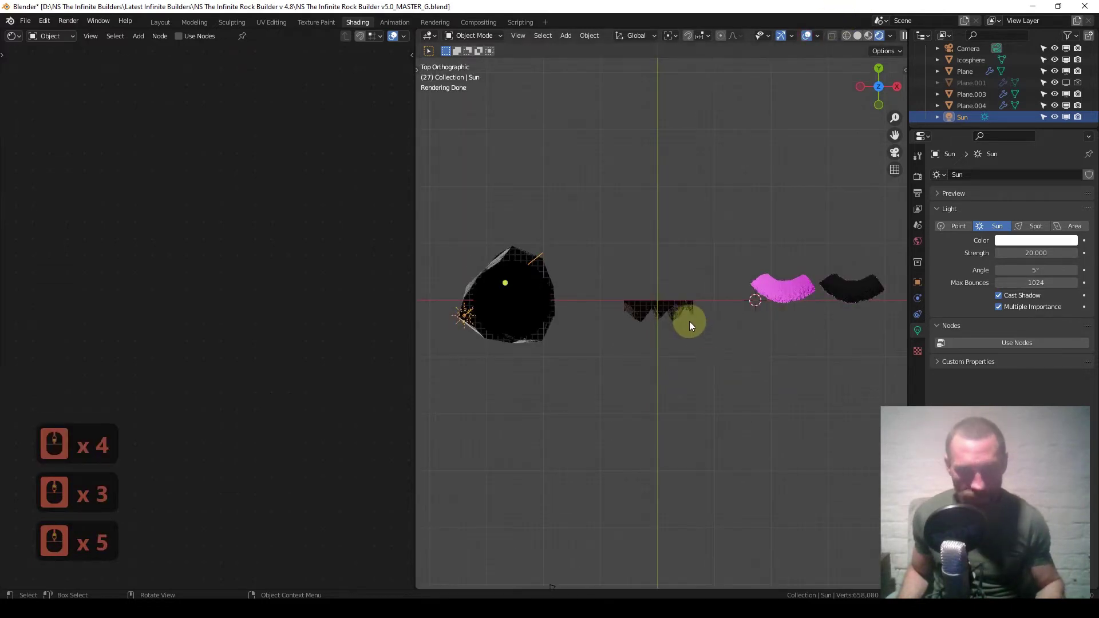
In the front view, rotate the Sun about 35° around the global Z axis
key(KP_1)
scroll(703, 373, up, 2)
scroll(703, 373, up, 1)
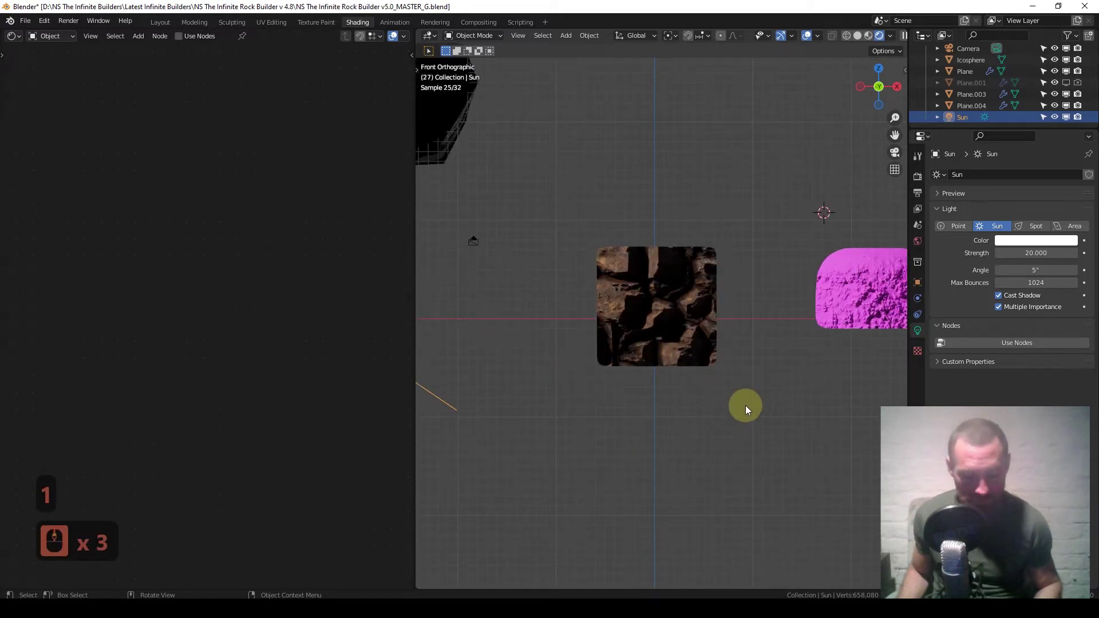
key(r)
key(z)
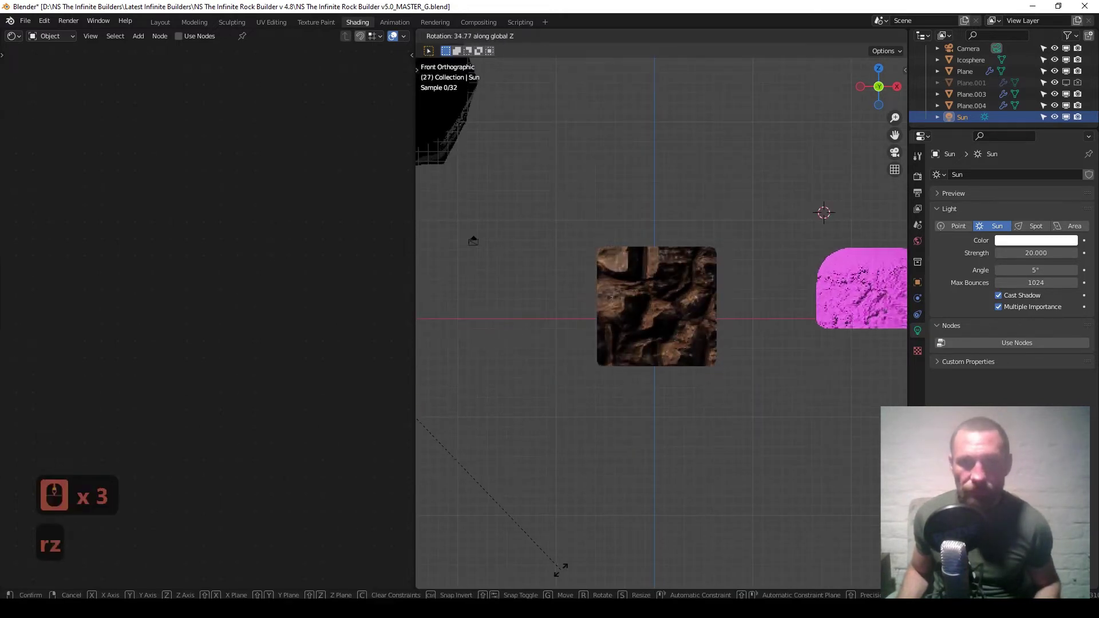
click(561, 569)
scroll(649, 320, up, 6)
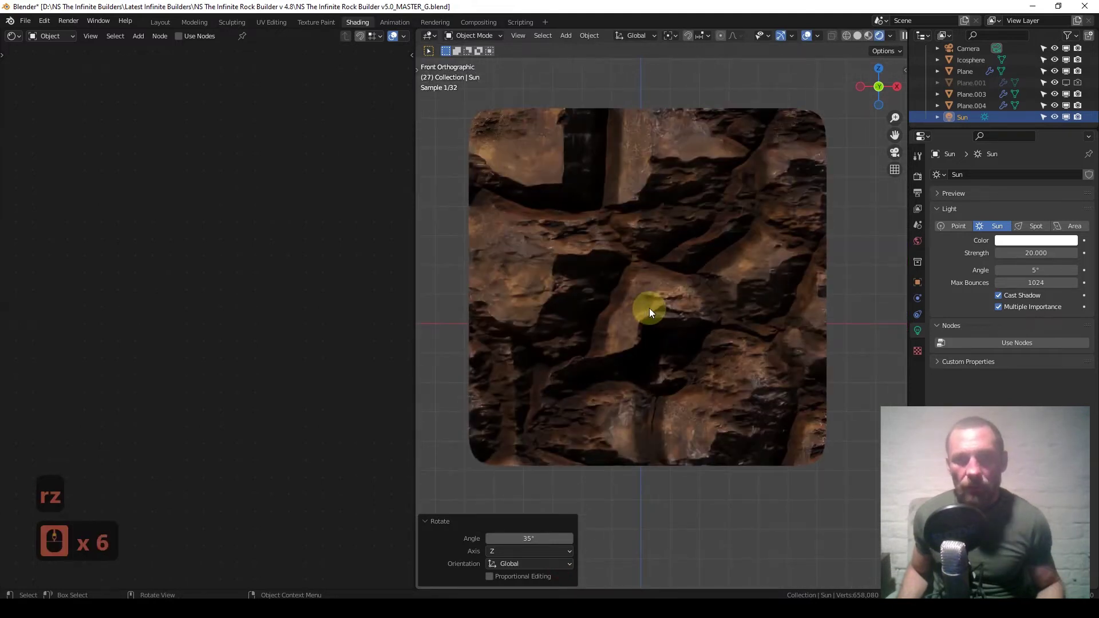
Select the rock plane, try its Ambient Dust Mix at 0.000 and 1.000, and leave it at 0.758
click(652, 300)
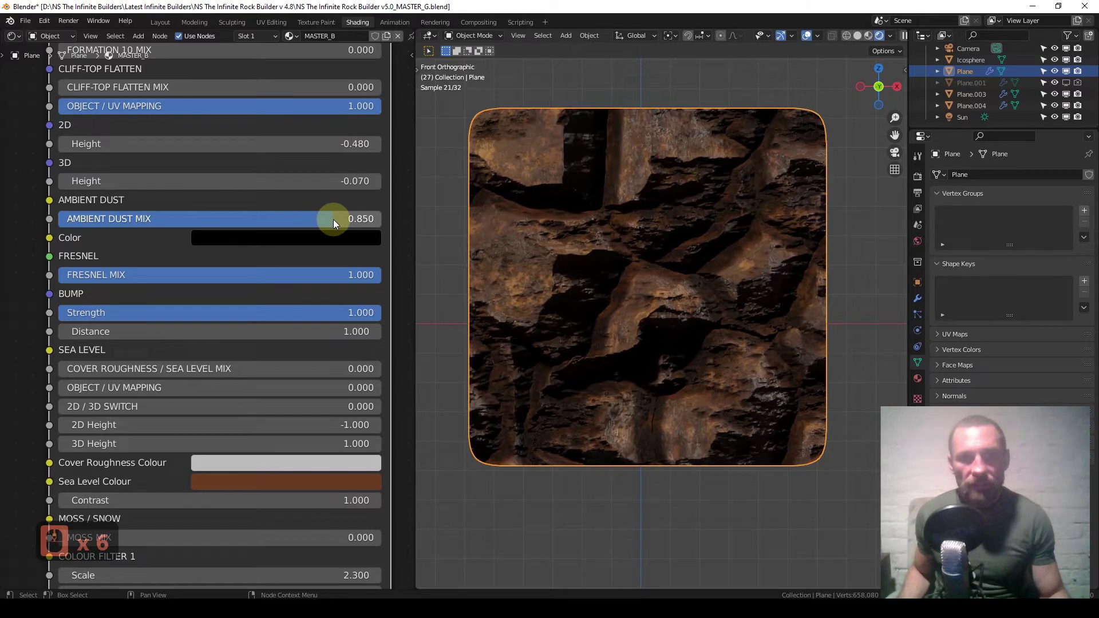
drag(333, 219, 58, 219)
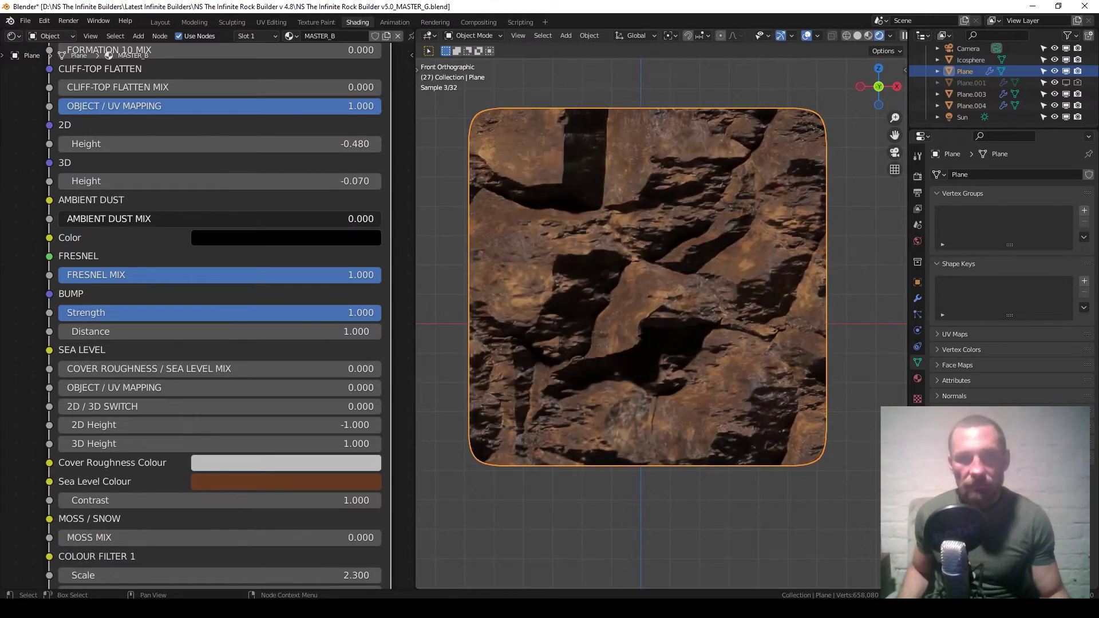
drag(58, 219, 380, 219)
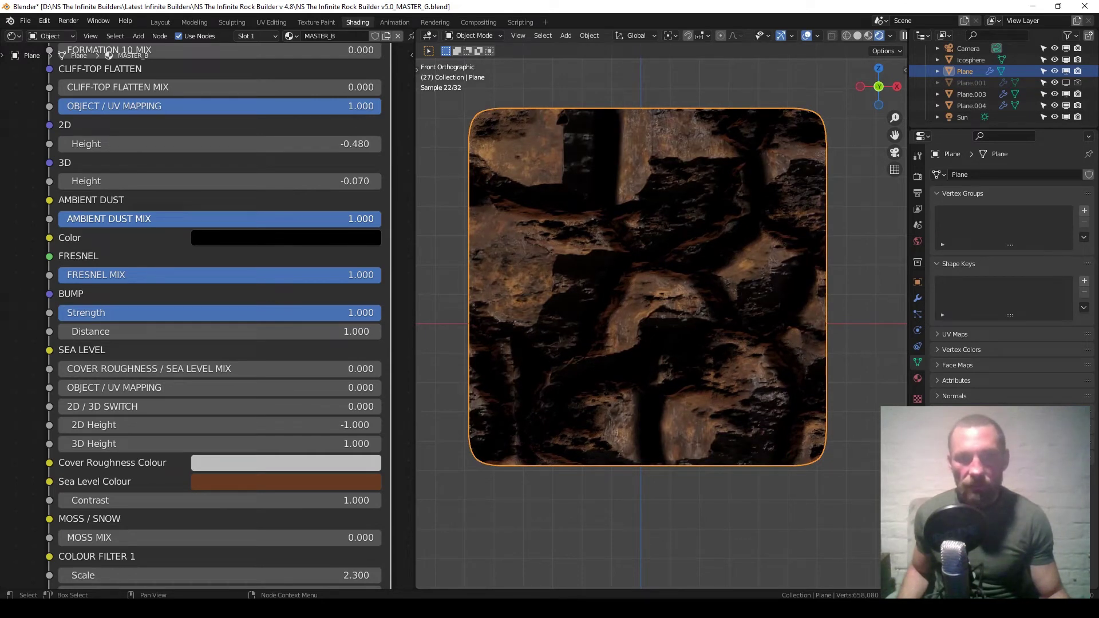
drag(346, 224, 310, 219)
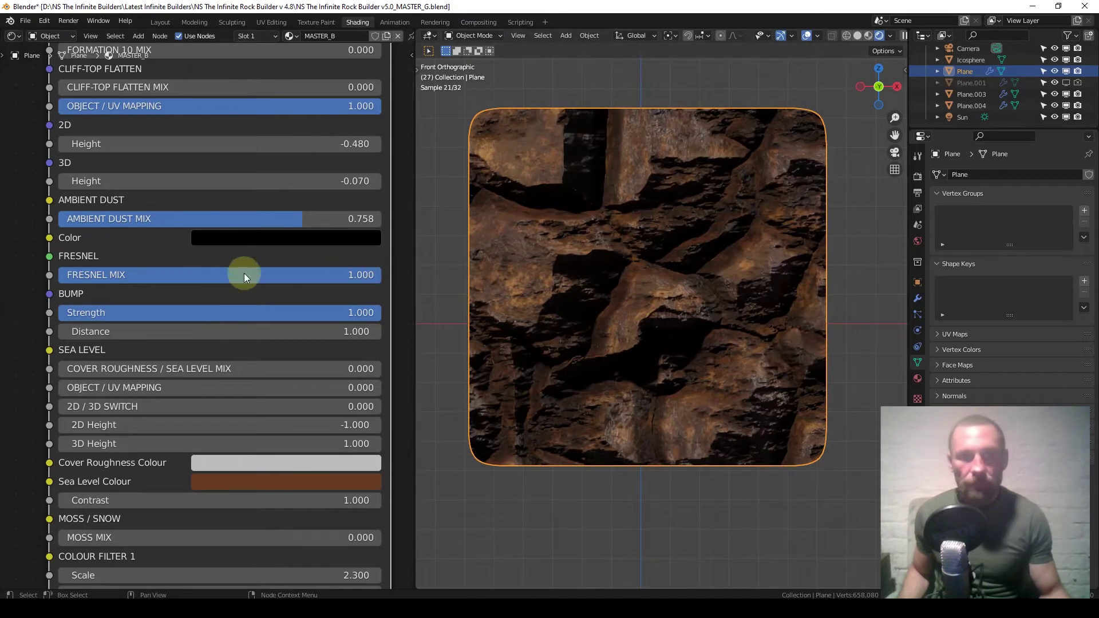
Compare the rock from several angles with the Fresnel Mix at 0.000 and 1.000, leaving it at 0.000
scroll(244, 264, down, 3)
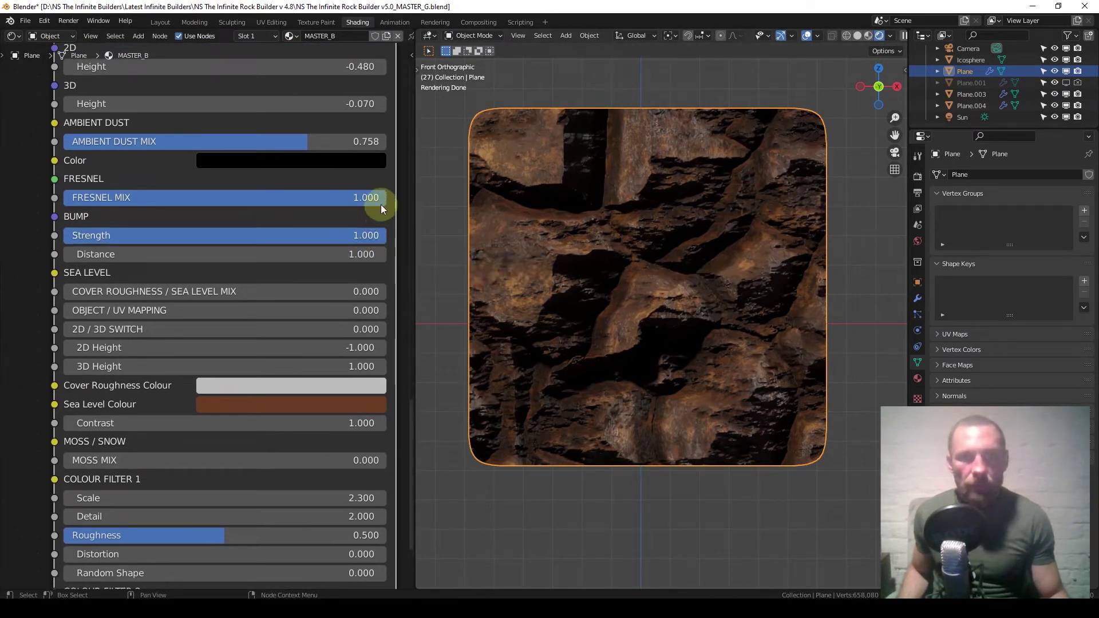
key(BackSpace)
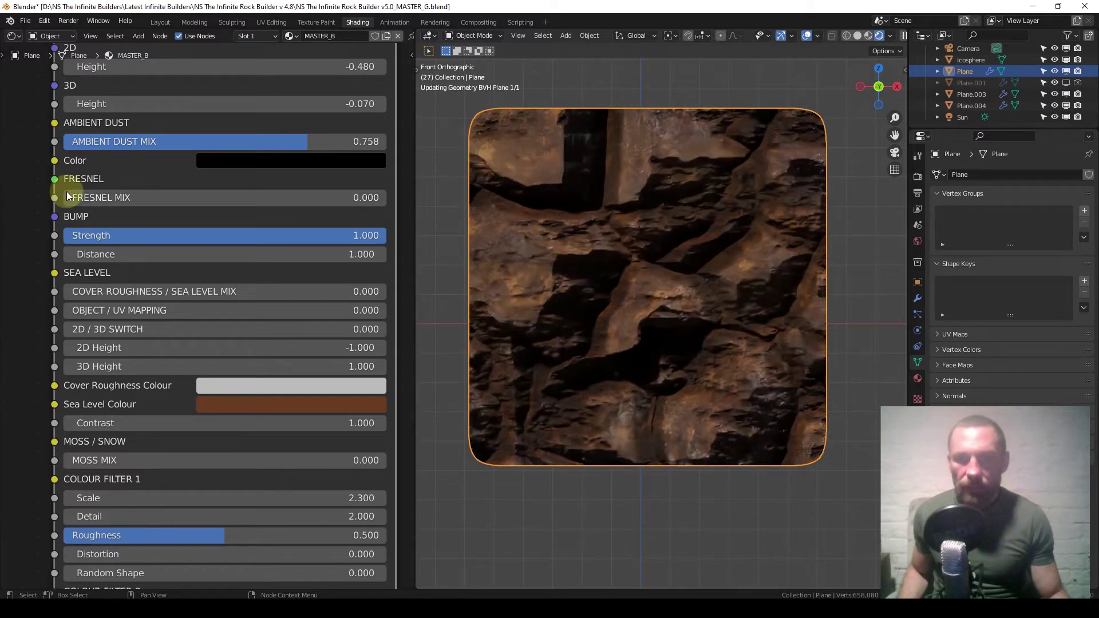
middle_drag(736, 374, 768, 387)
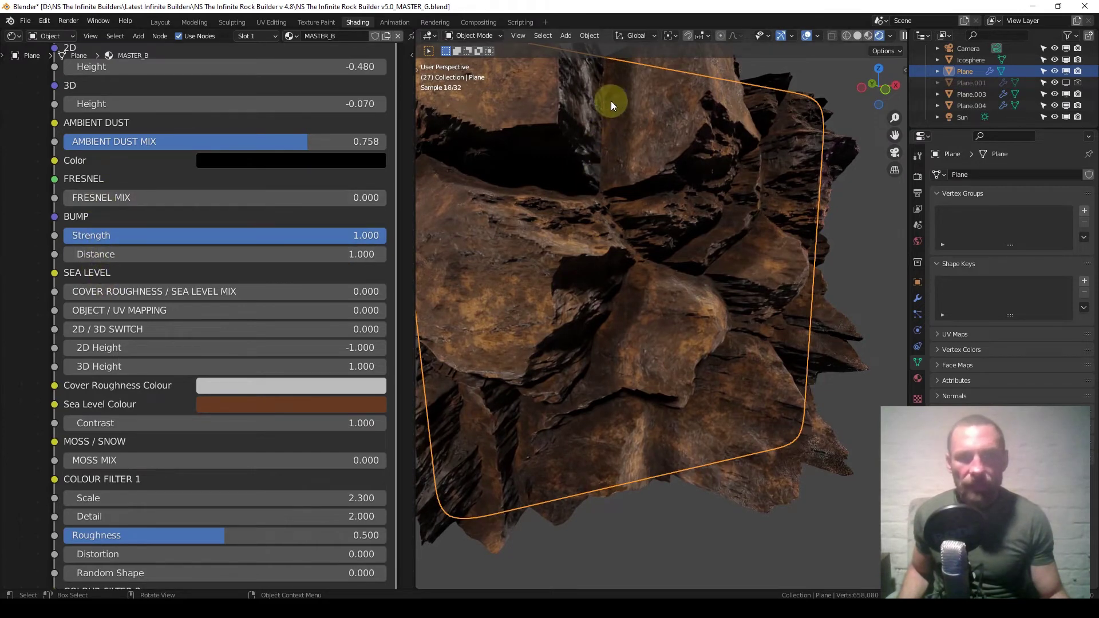
drag(113, 200, 387, 199)
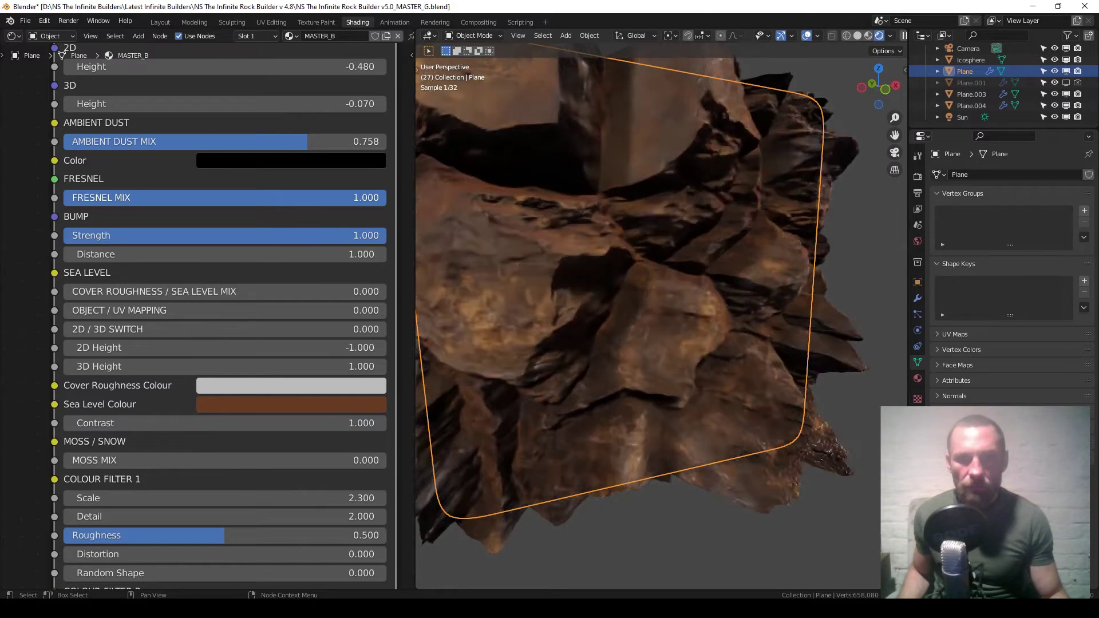
middle_drag(713, 218, 686, 192)
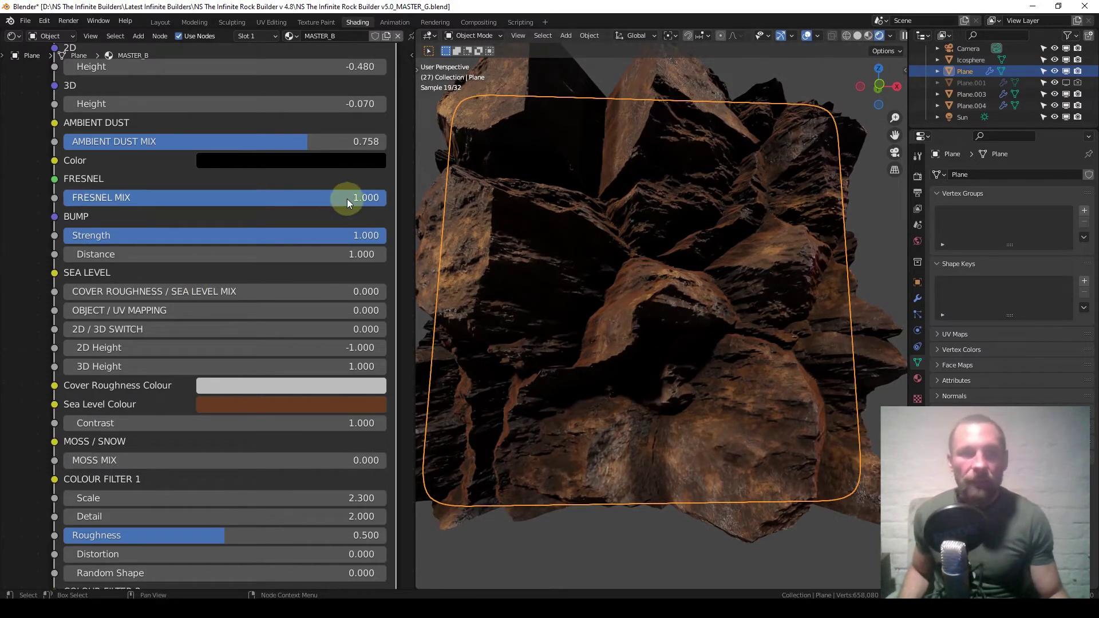
middle_drag(687, 293, 682, 325)
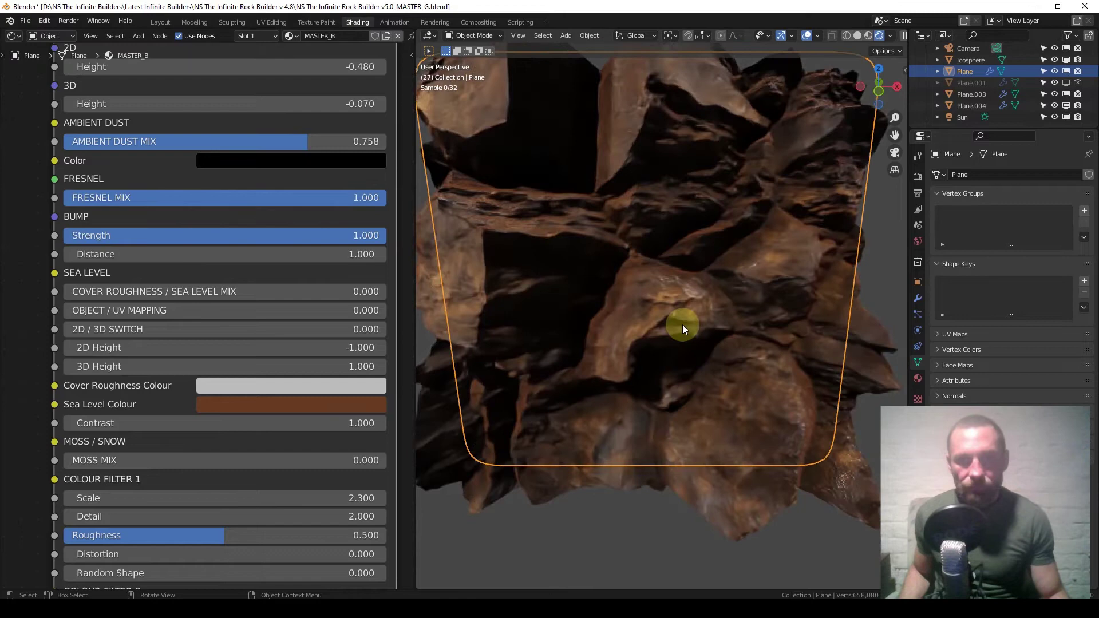
drag(325, 239, 86, 207)
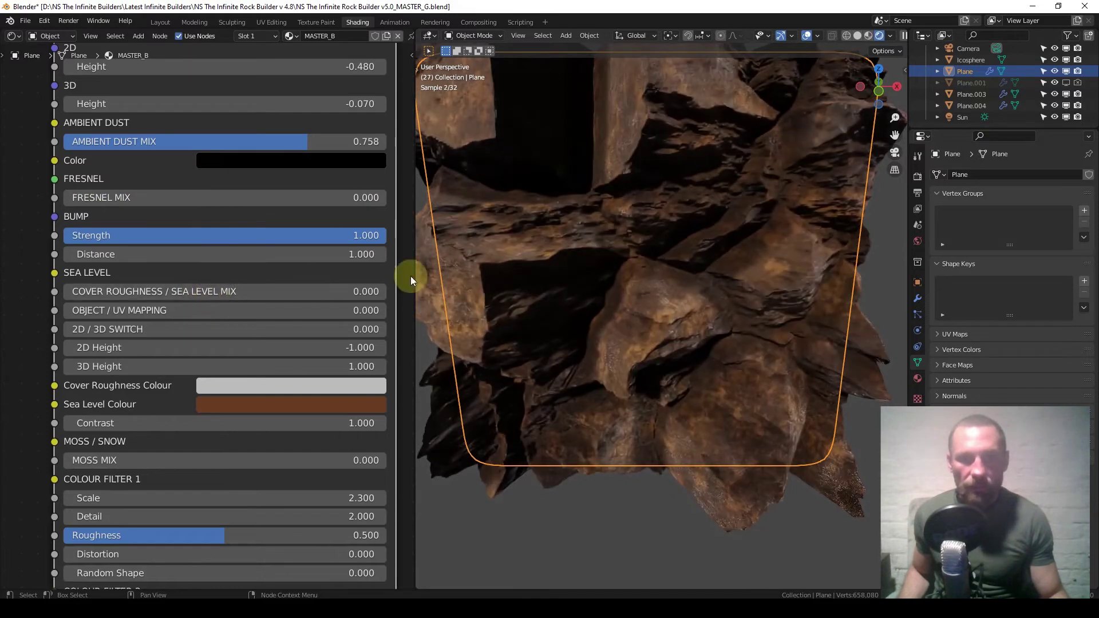
Face the rock from the front and set the Cover Roughness / Sea Level Mix to 1.000
scroll(558, 262, down, 1)
middle_drag(269, 308, 280, 280)
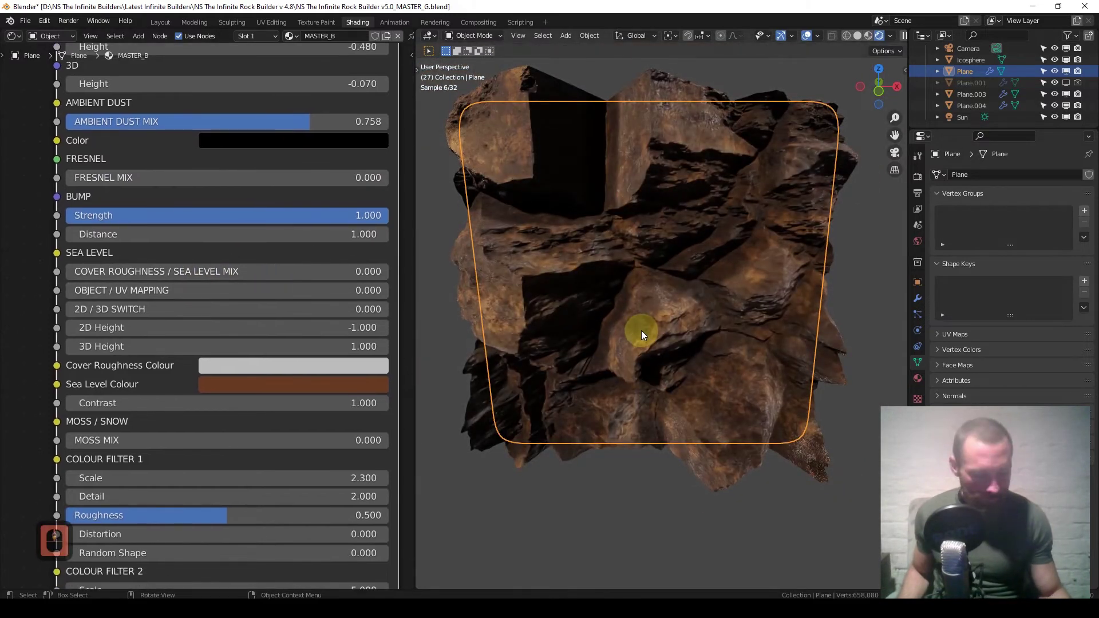
key(KP_1)
scroll(129, 369, up, 2)
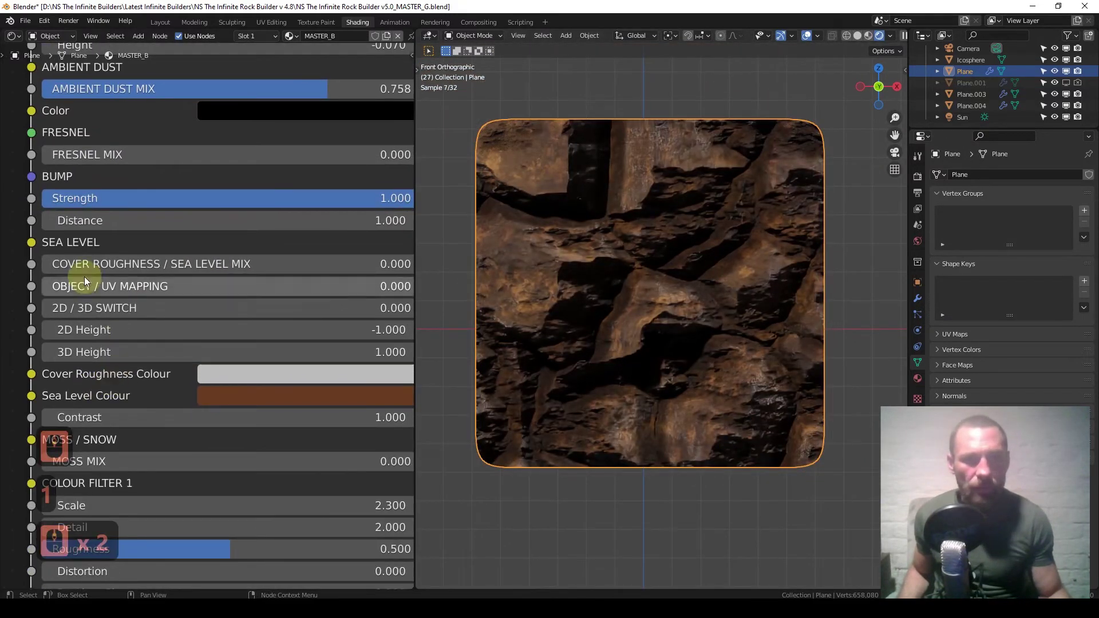
scroll(142, 273, down, 1)
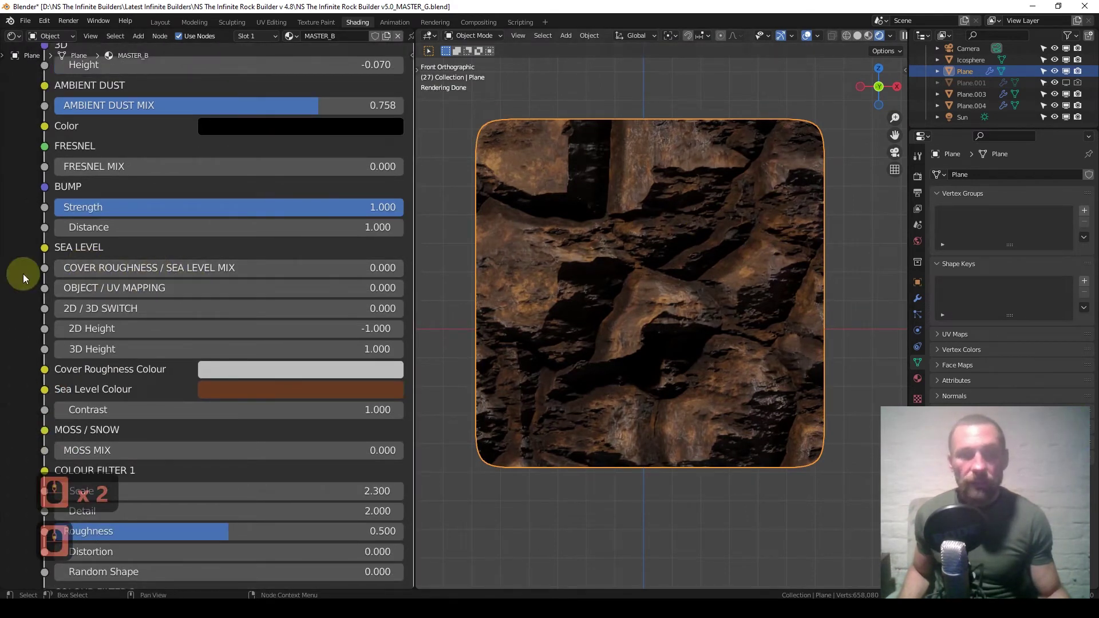
drag(87, 267, 373, 265)
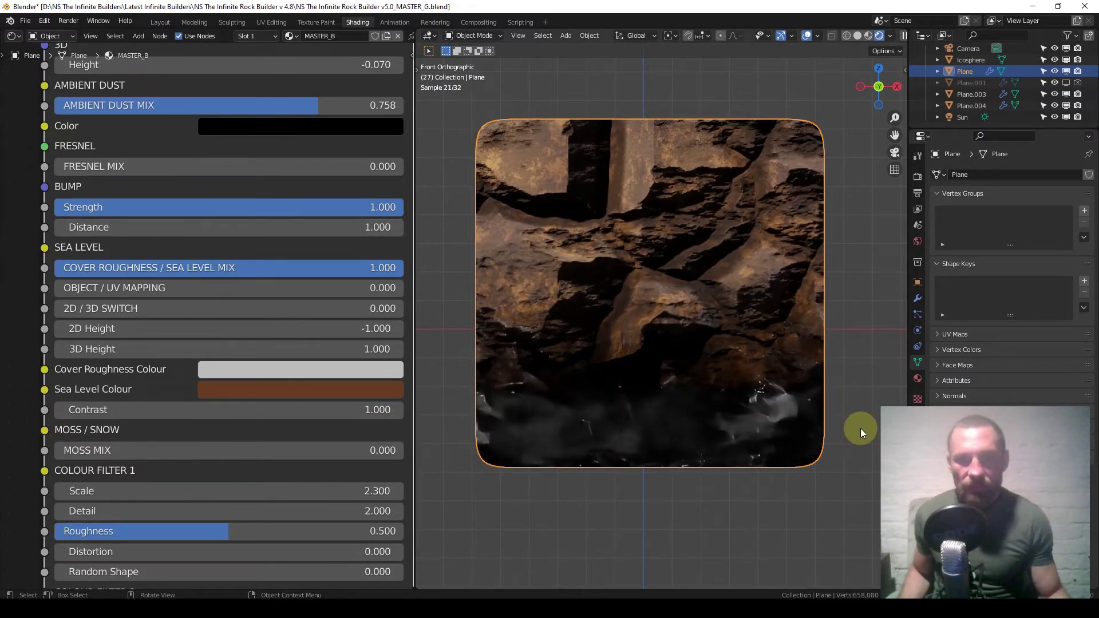
Try a brighter Sea Level Colour, leave its HSV value at 0.122, and set the Cover Roughness / Sea Level Mix to 0.697
middle_drag(706, 410, 681, 411)
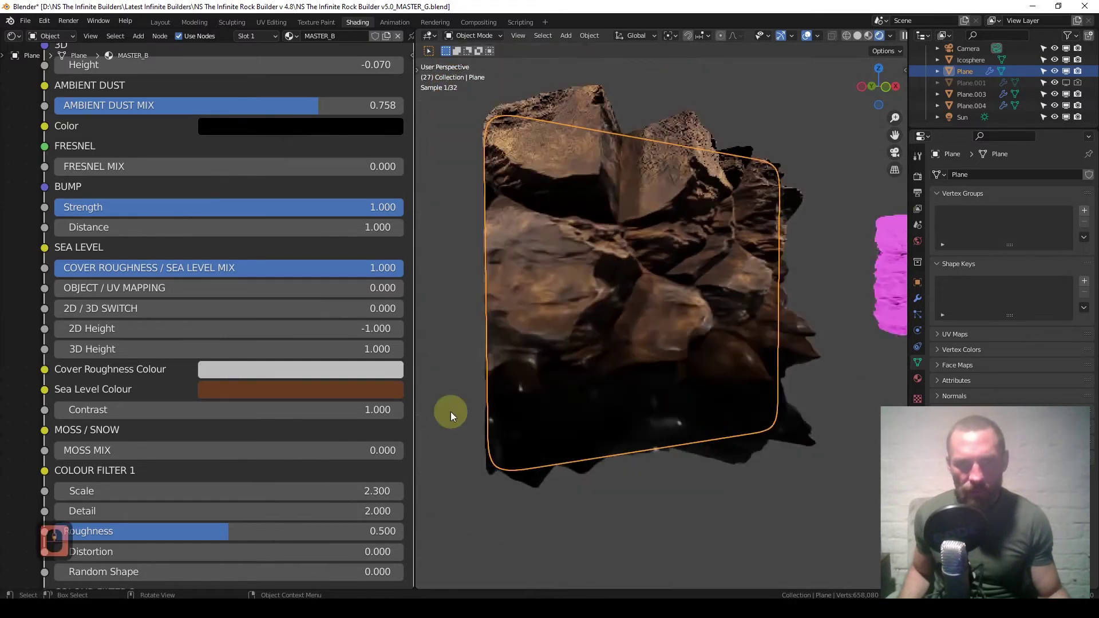
click(318, 393)
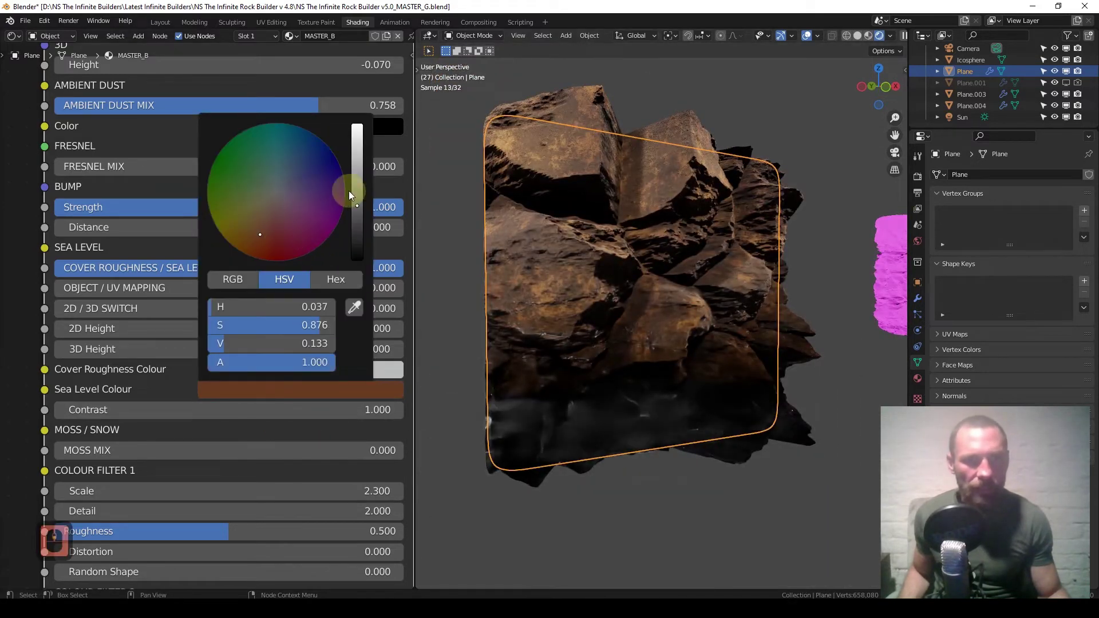
click(355, 166)
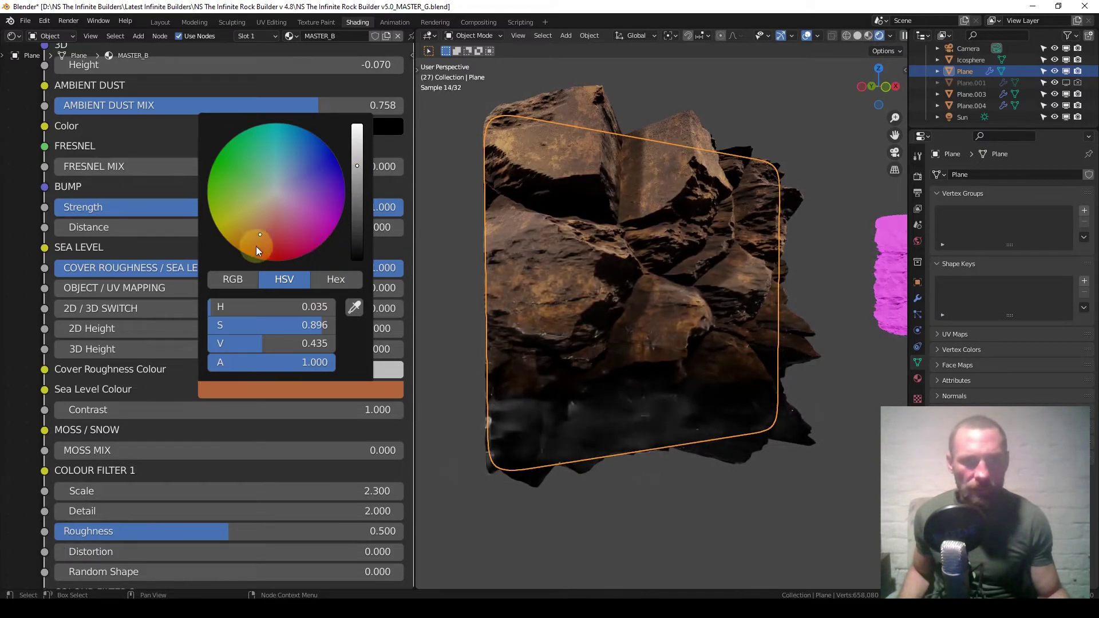
click(352, 209)
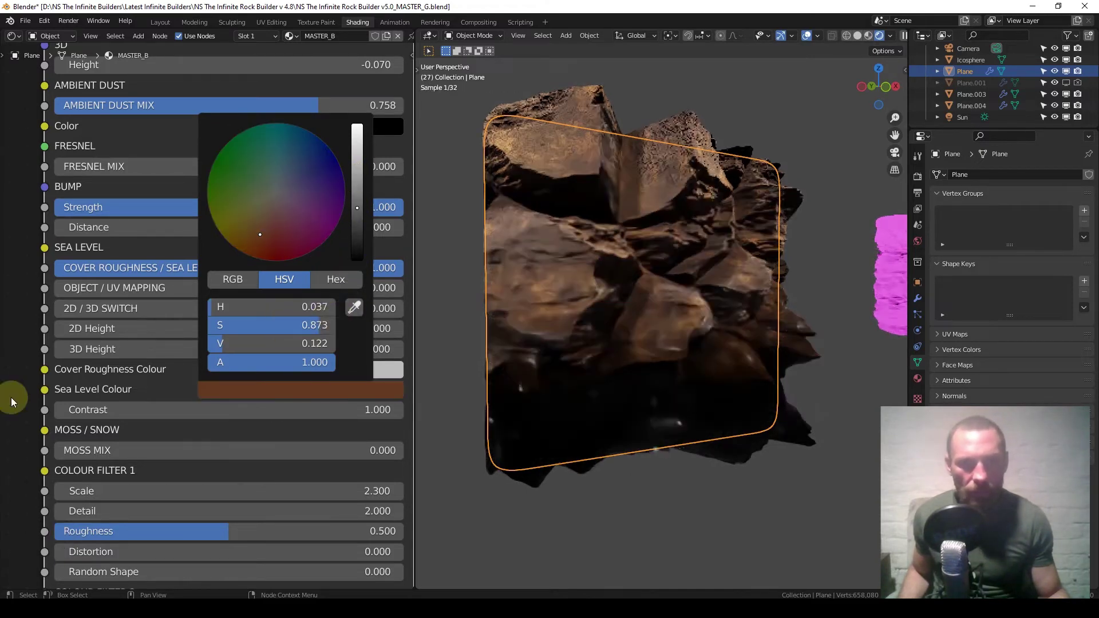
drag(335, 268, 229, 268)
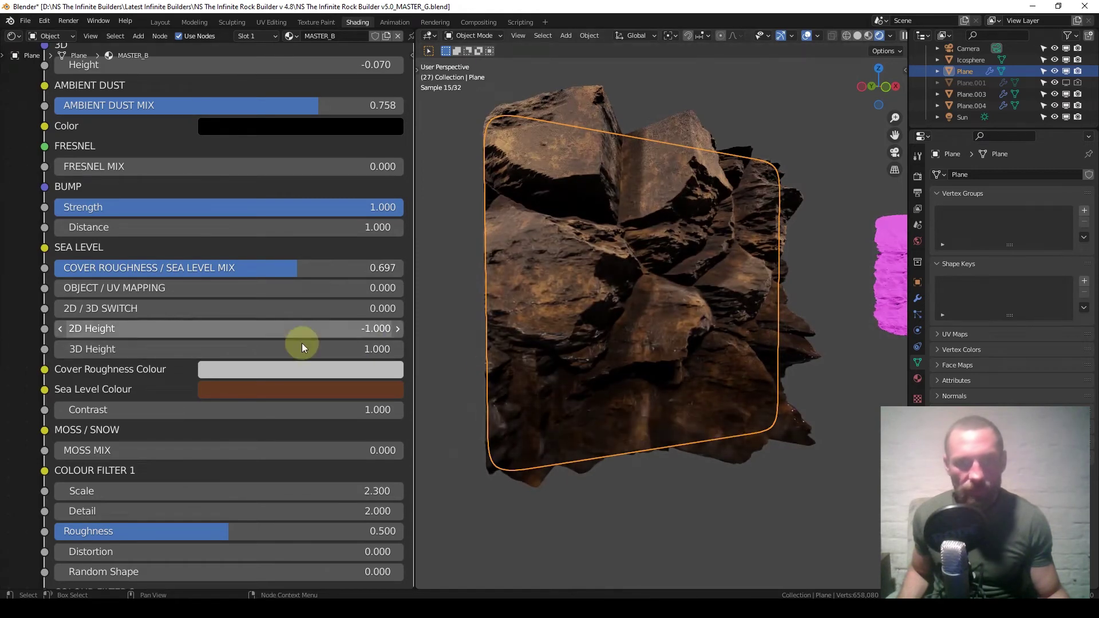
key(KP_1)
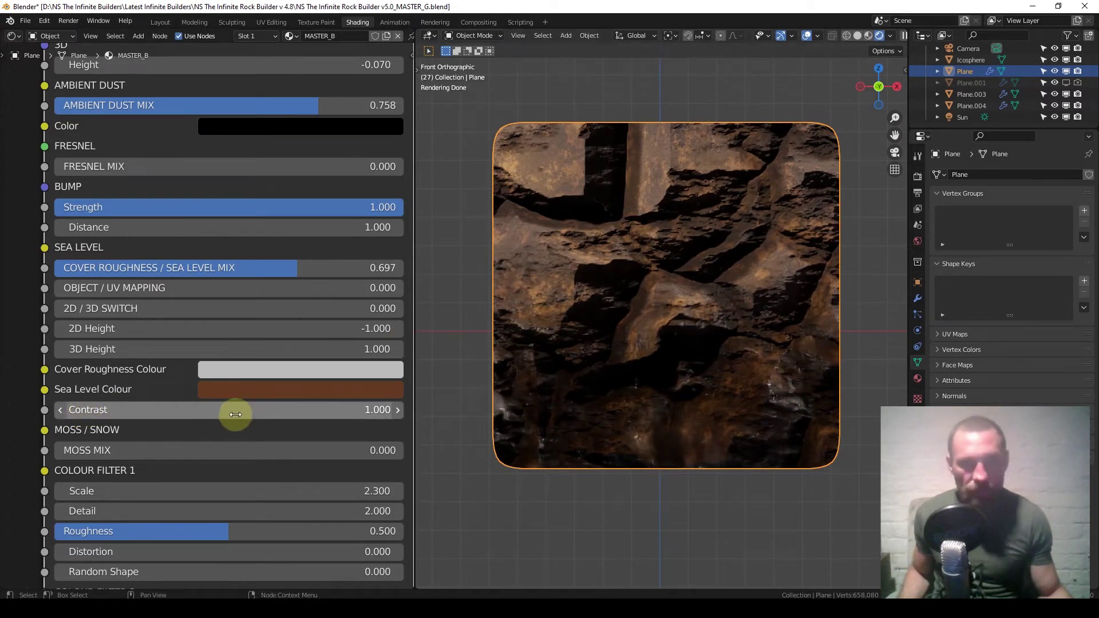
Try the Sea Level Contrast at 3.200 in the front view and return it to 1.000
key(shift)
shift+drag(229, 410, 656, 409)
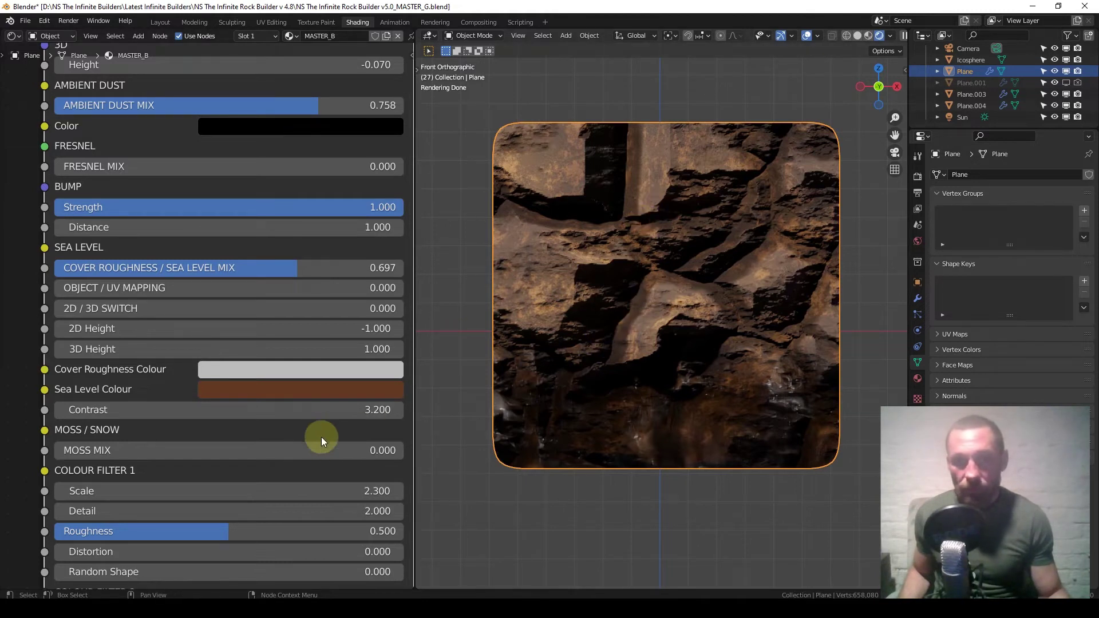
double_click(336, 410)
text(1)
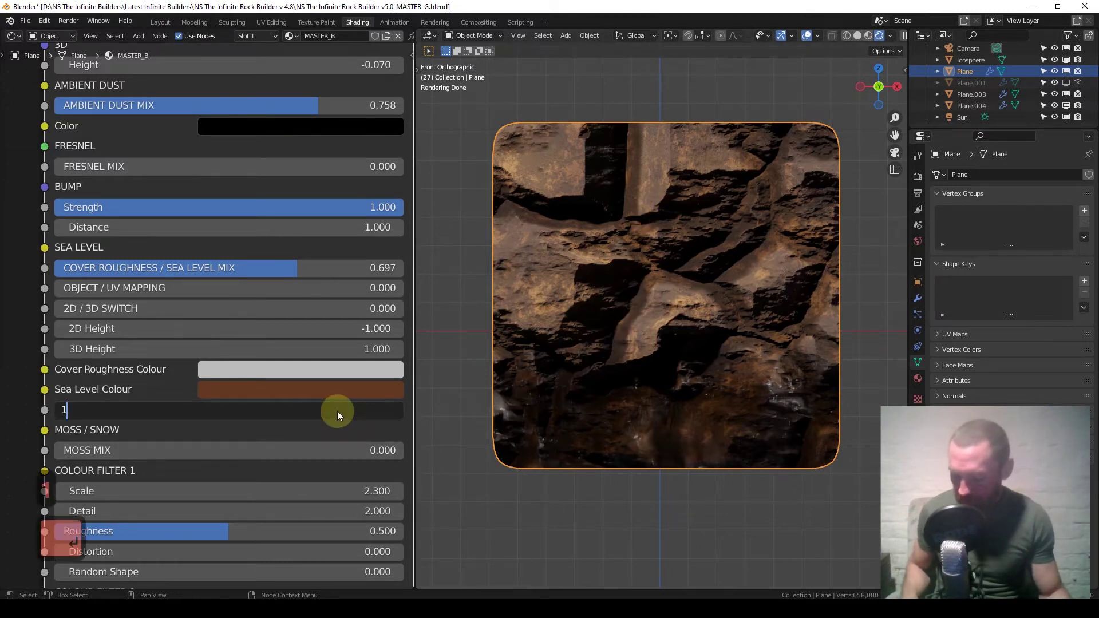
key(Return)
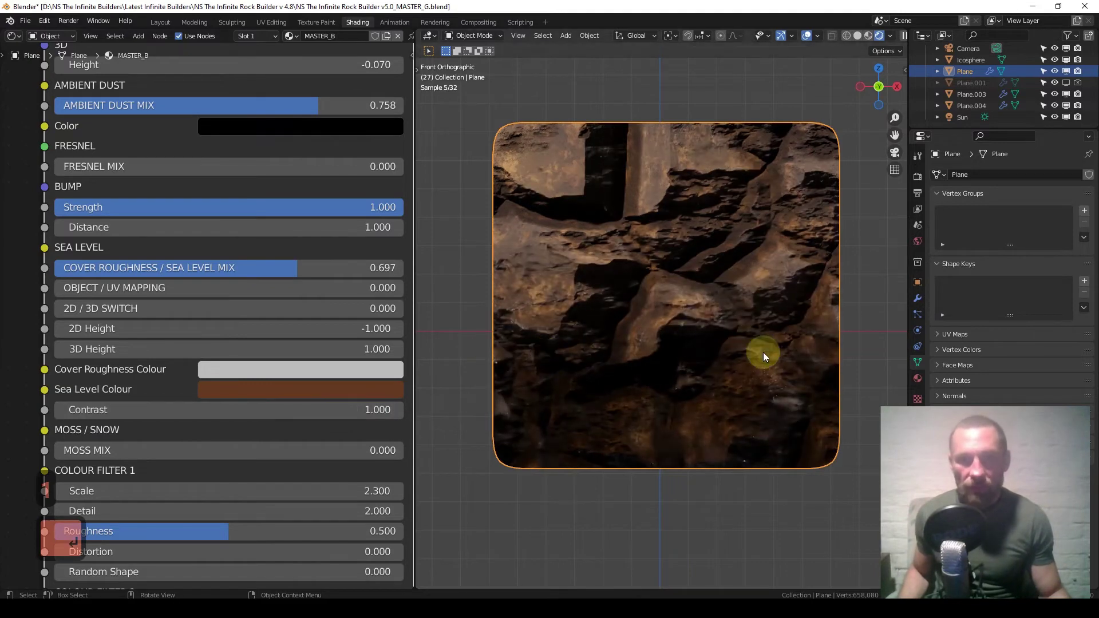
Try the Sea Level Object / UV Mapping at 1.000 and undo the change
scroll(326, 345, down, 1)
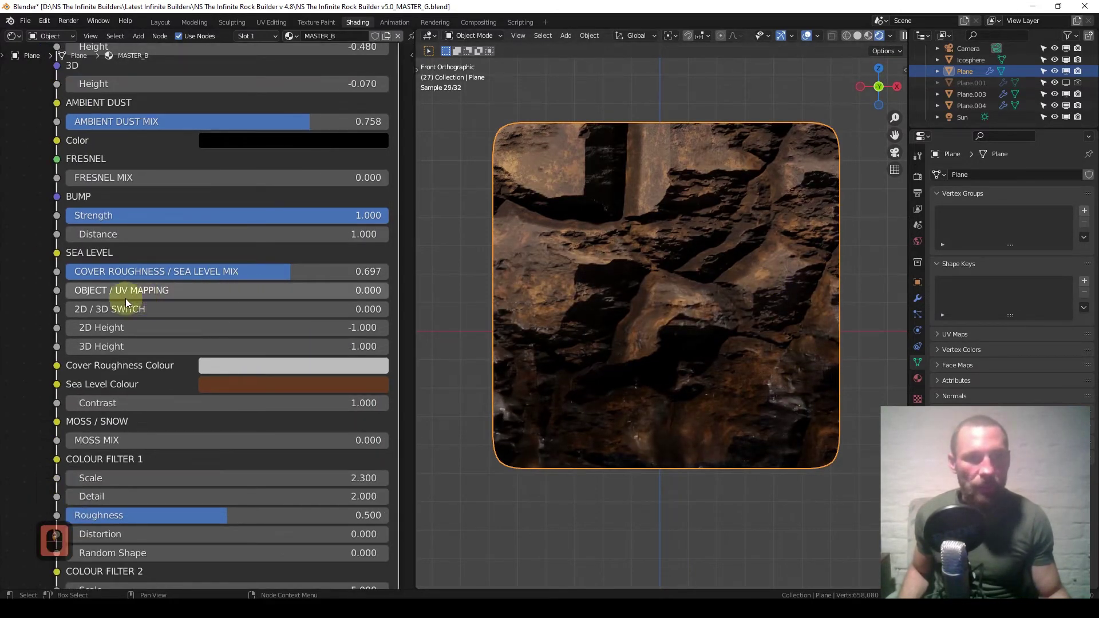
drag(124, 300, 447, 300)
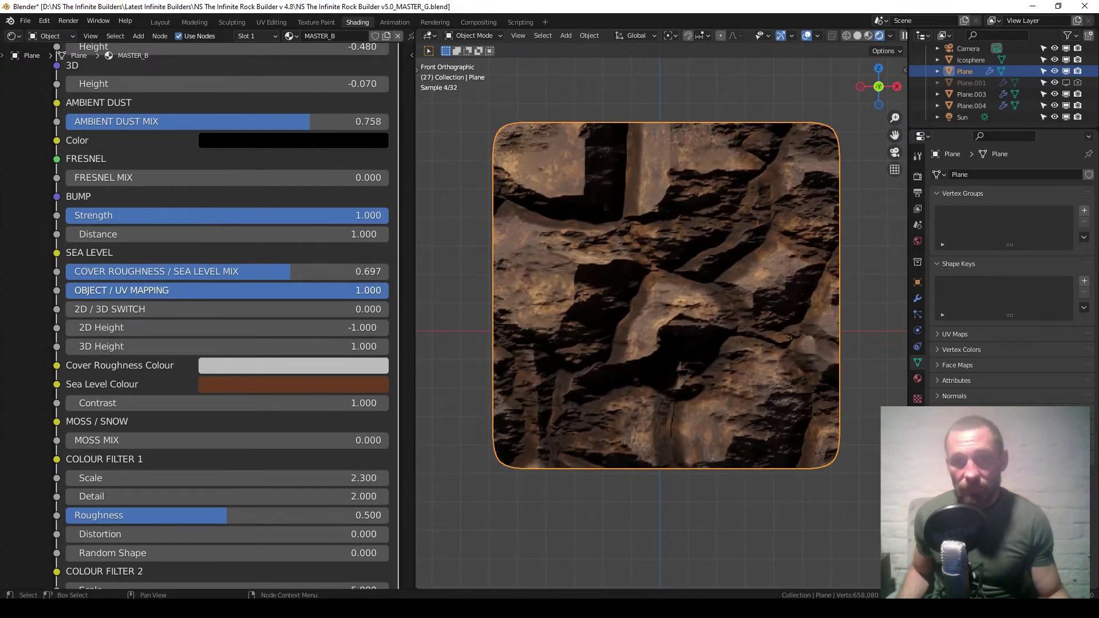
key(ctrl+z)
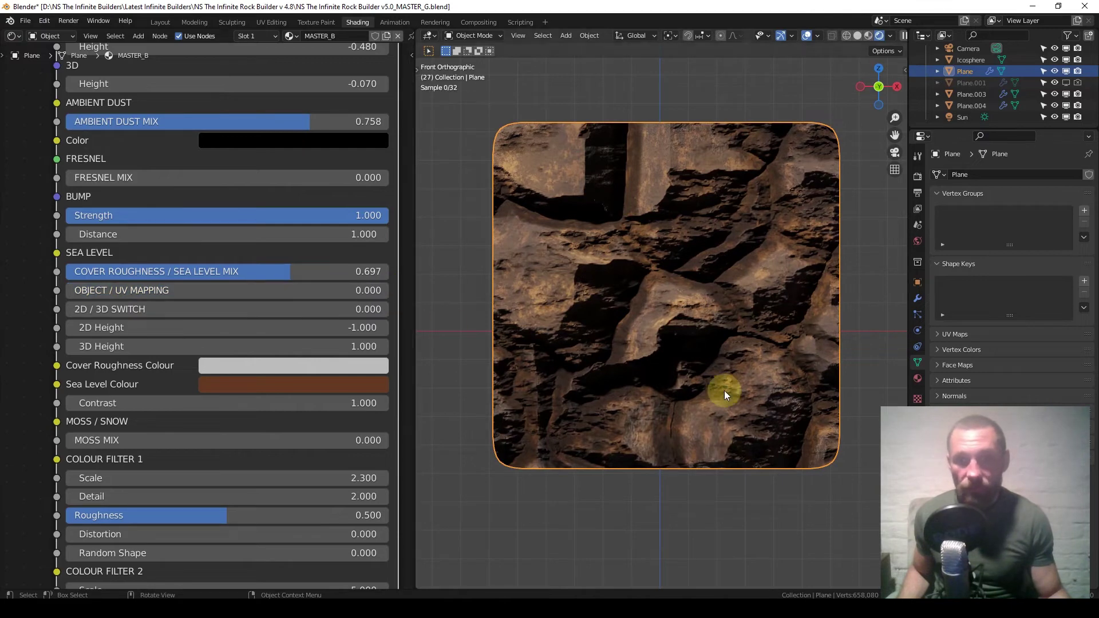
Compare the rock with the Sea Level 2D / 3D Switch at 1.000 and 0.000, leaving it at 0.000
drag(117, 311, 440, 310)
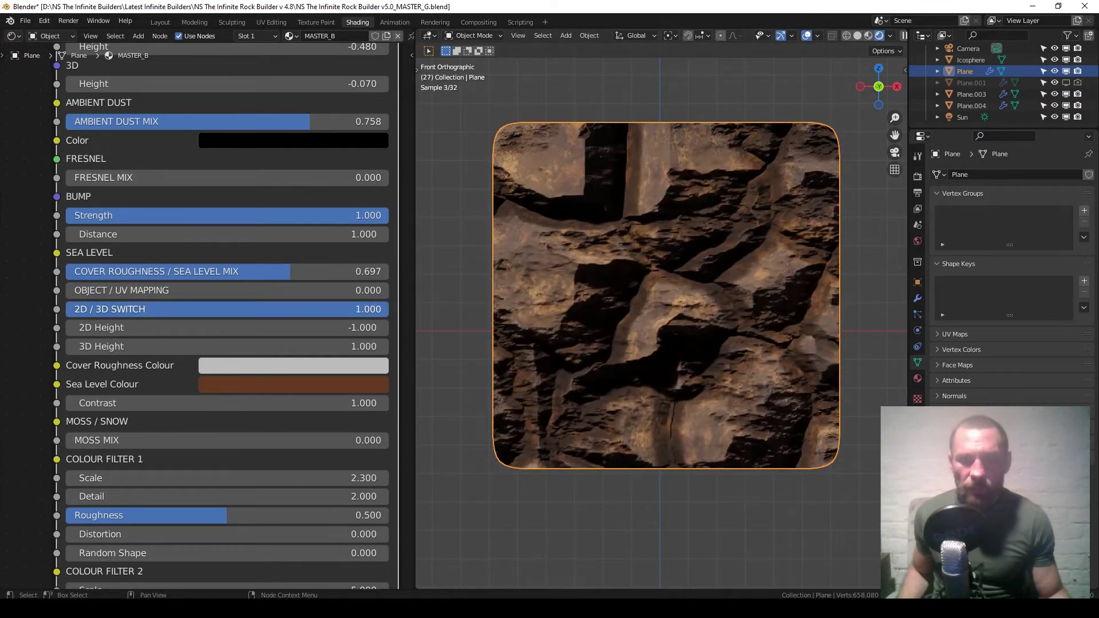
drag(389, 310, 67, 310)
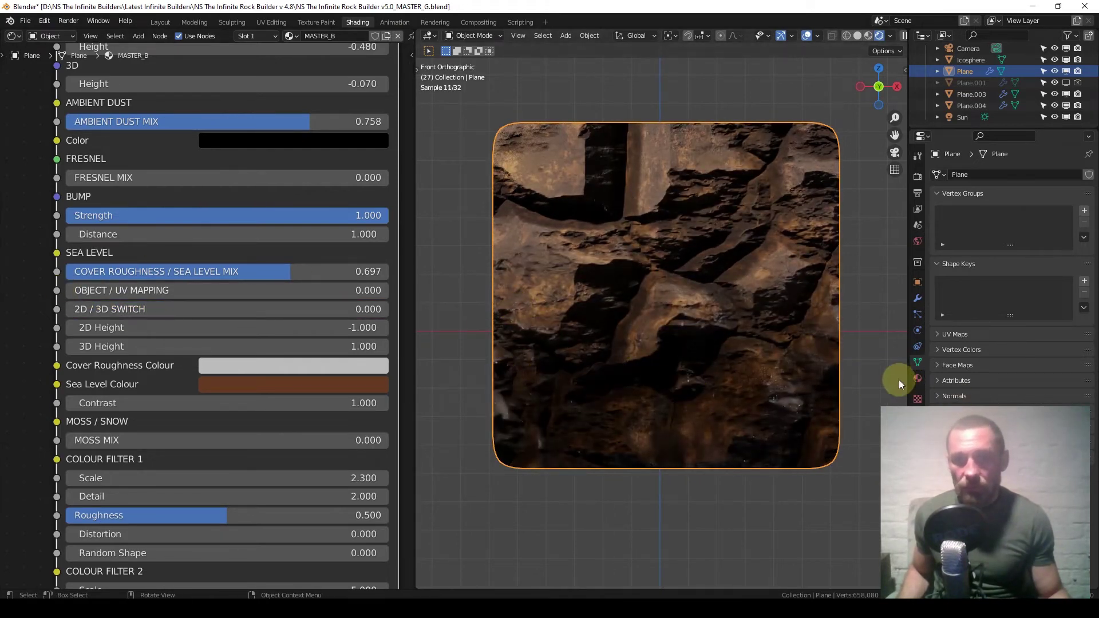
drag(147, 309, 656, 300)
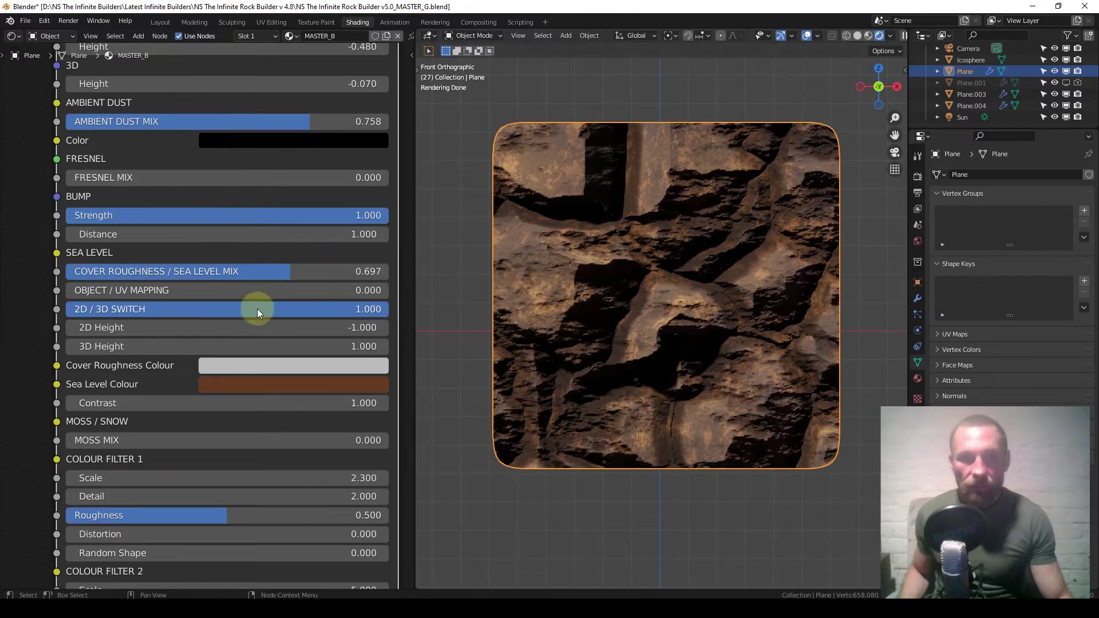
drag(348, 311, 60, 307)
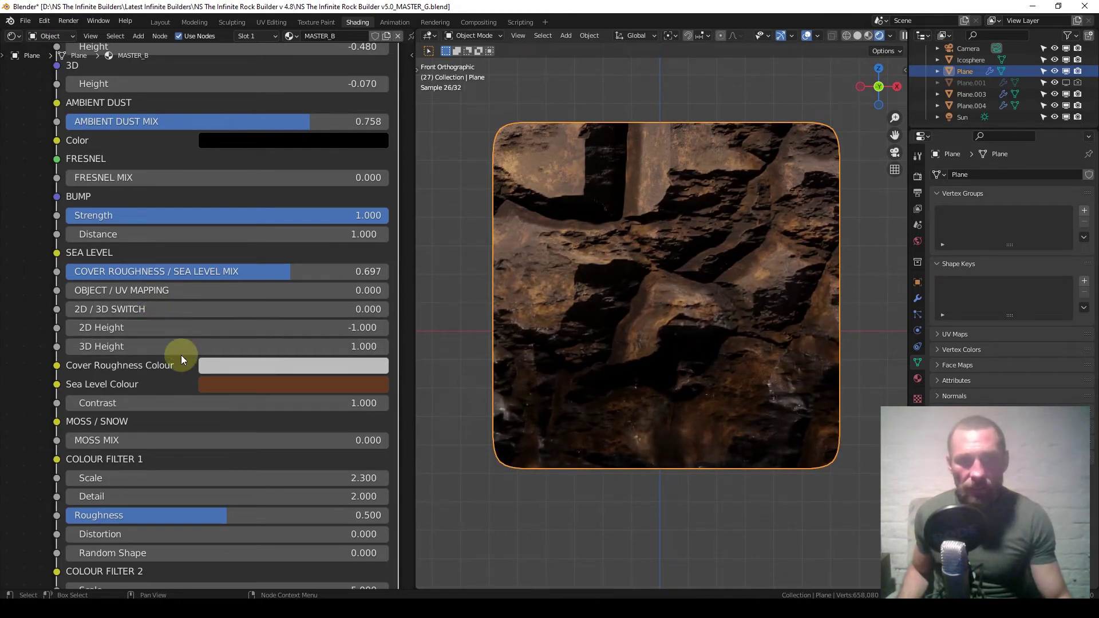
mouse_move(192, 333)
mouse_down()
mouse_move(235, 333)
mouse_move(192, 333)
mouse_up()
right_click(192, 333)
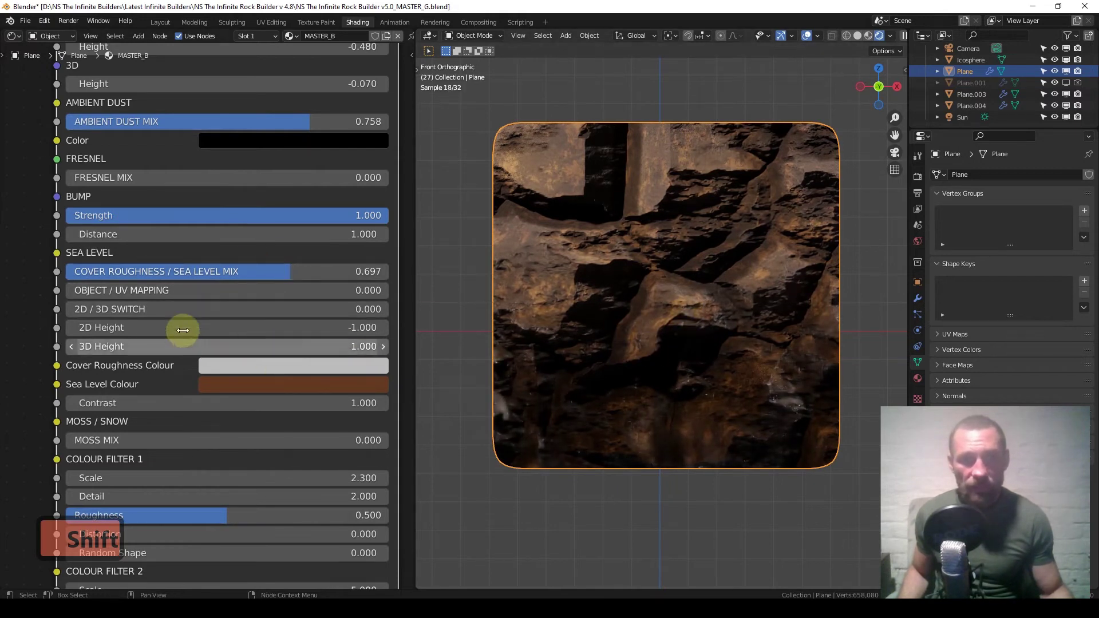
Set the Cover Roughness / Sea Level Mix to 0.000 and try black and white Cover Roughness Colours, leaving it light grey
middle_drag(222, 373, 233, 295)
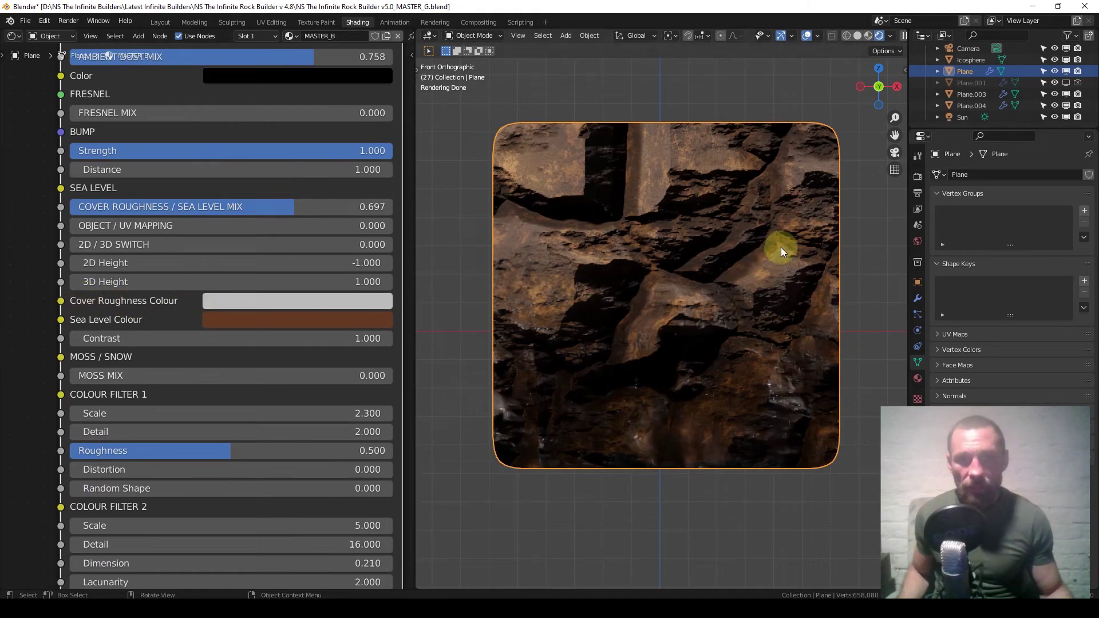
drag(277, 207, 46, 207)
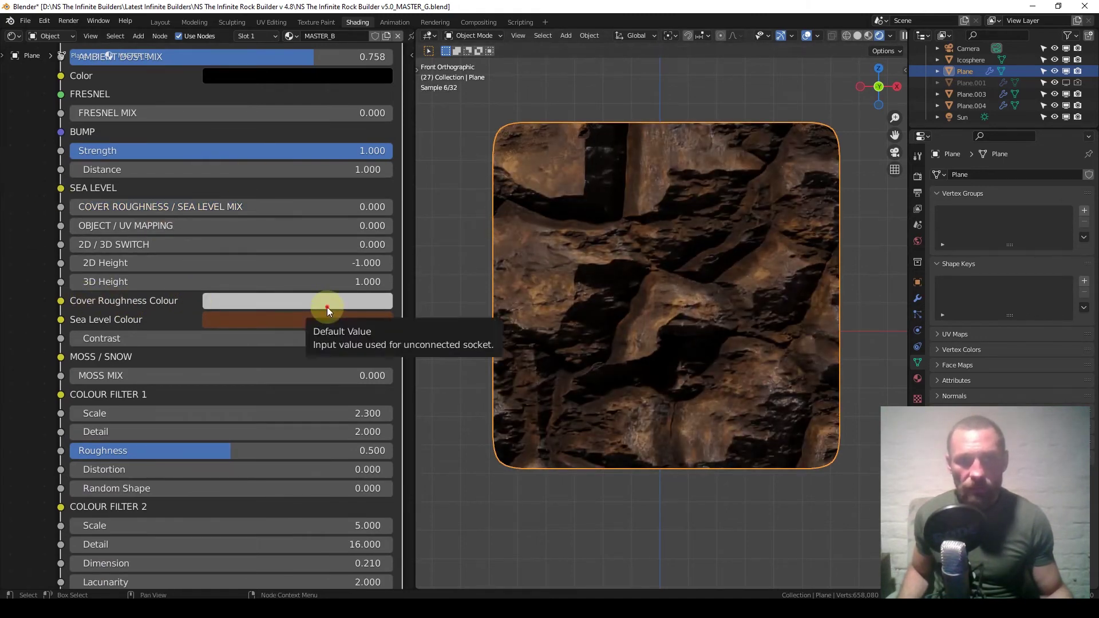
click(346, 299)
drag(352, 150, 345, 184)
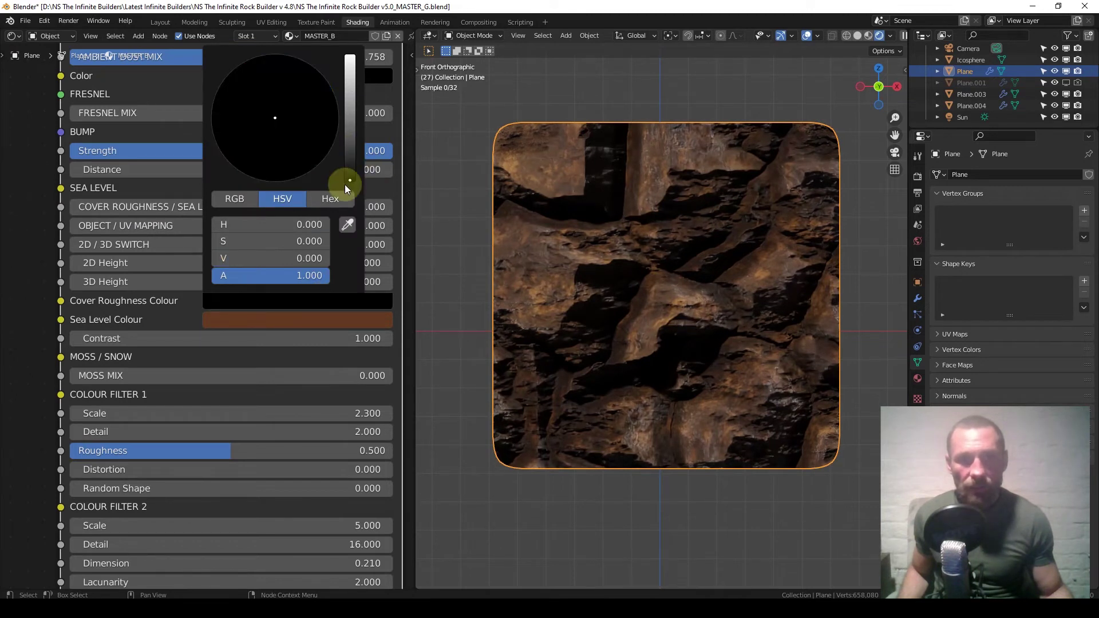
click(331, 302)
drag(353, 89, 356, 53)
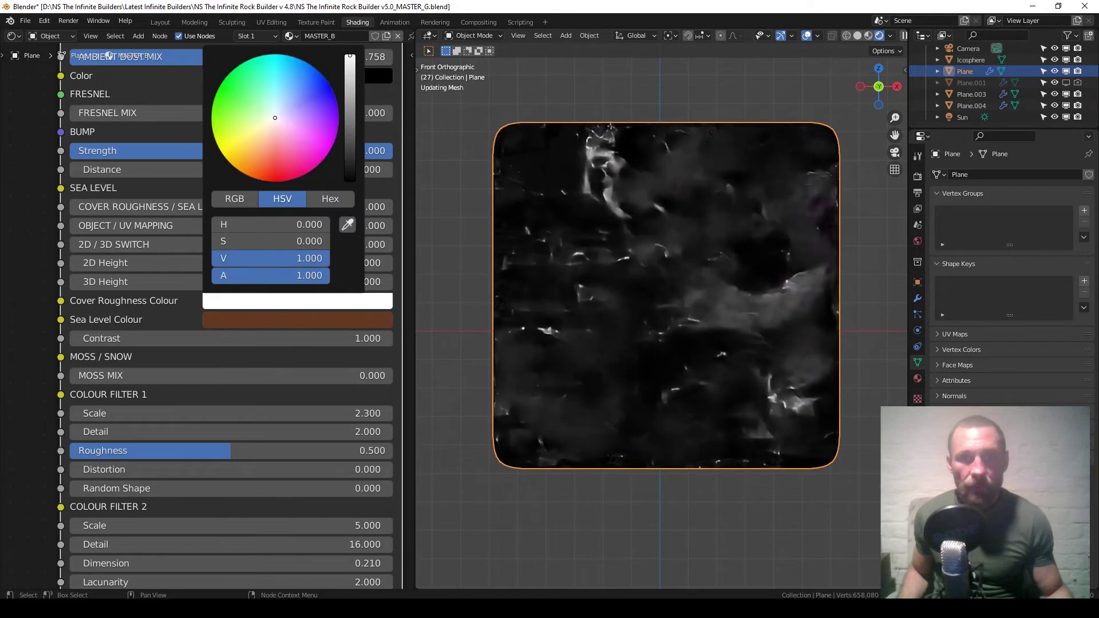
click(308, 304)
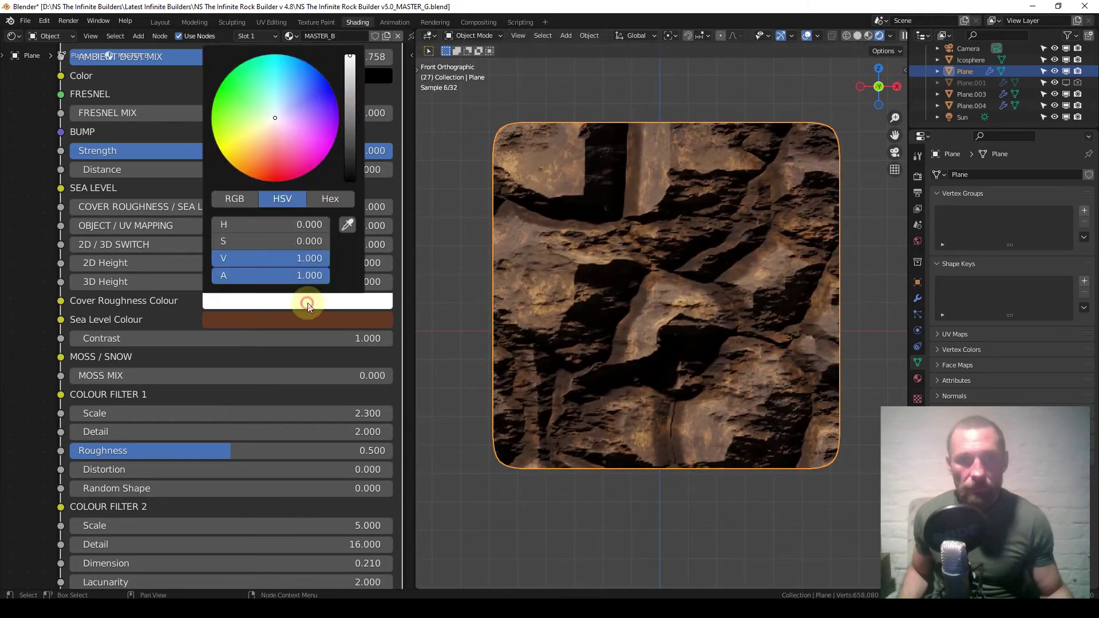
click(352, 85)
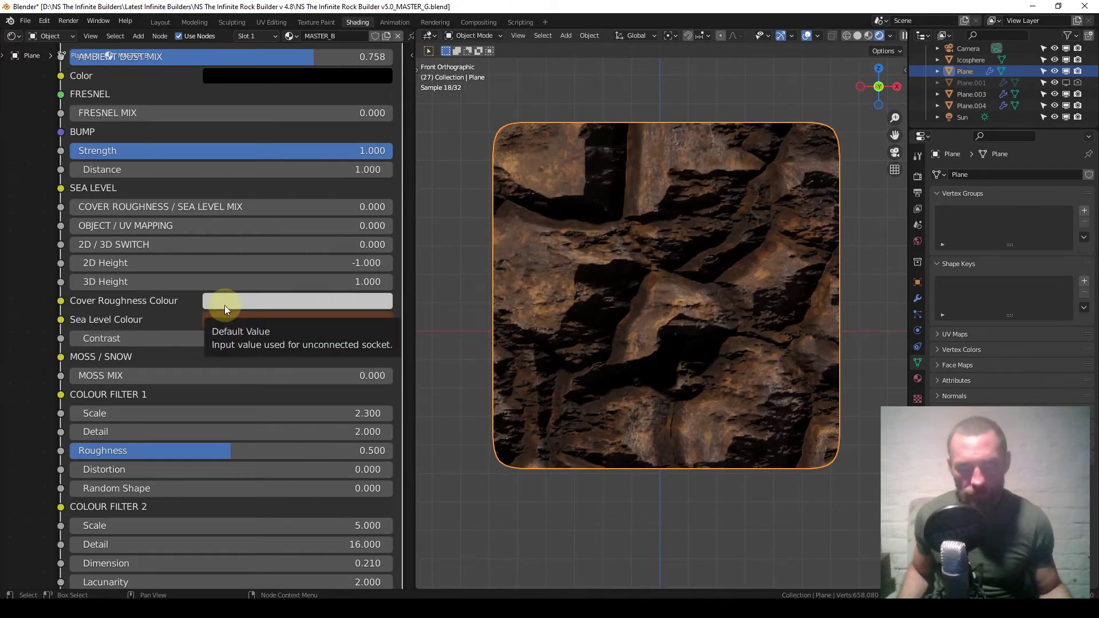
Get a closer look at the rock and set the Moss Mix to 1.000
scroll(224, 306, down, 1)
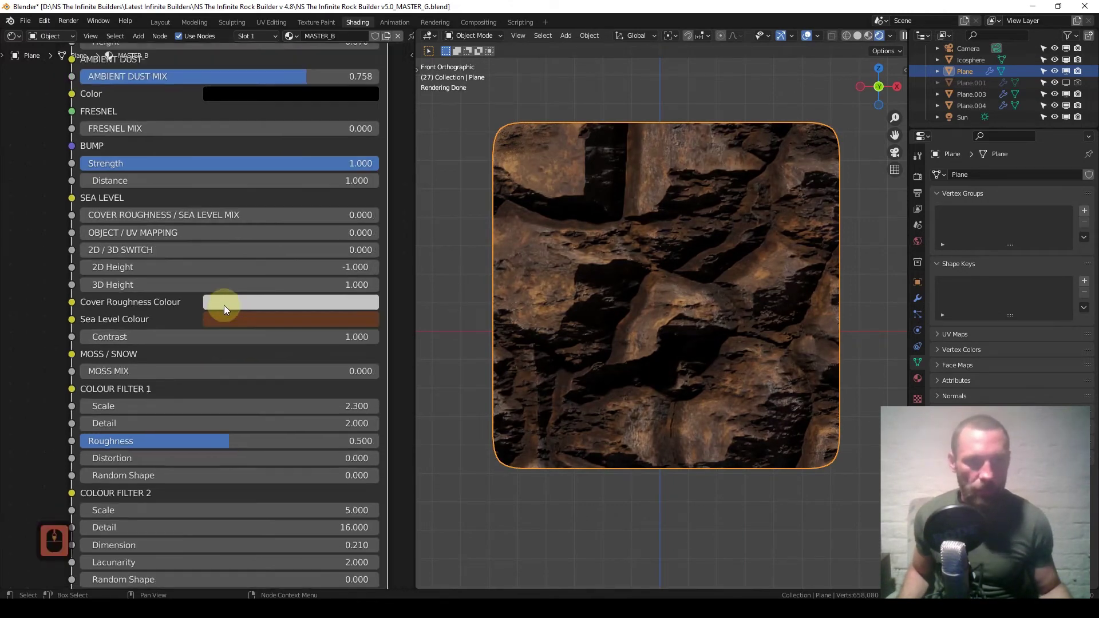
scroll(224, 304, down, 3)
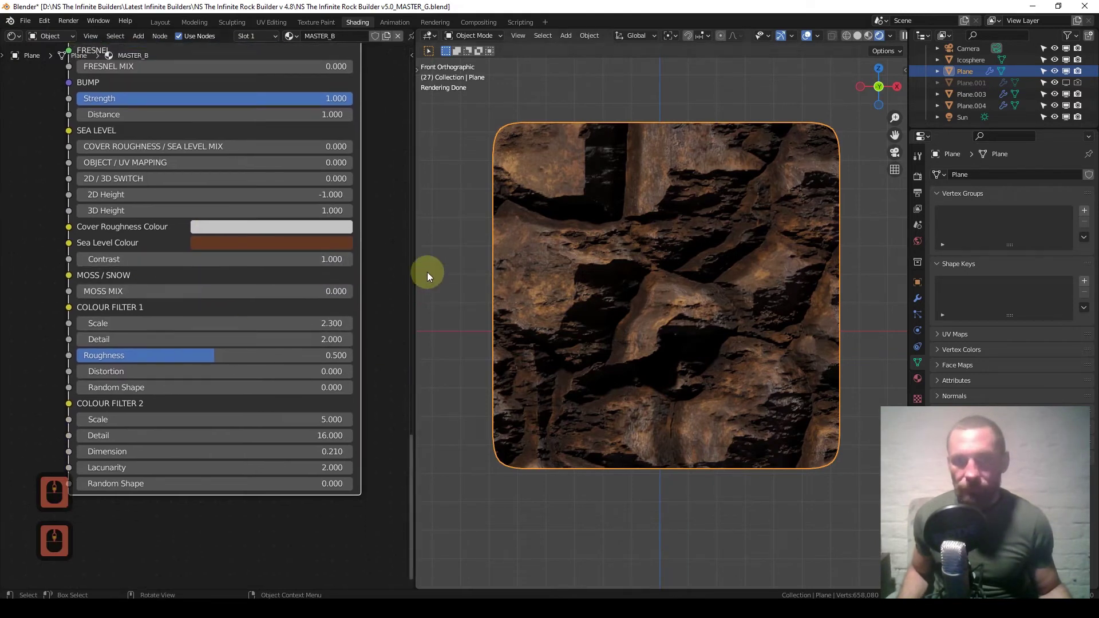
scroll(689, 367, up, 2)
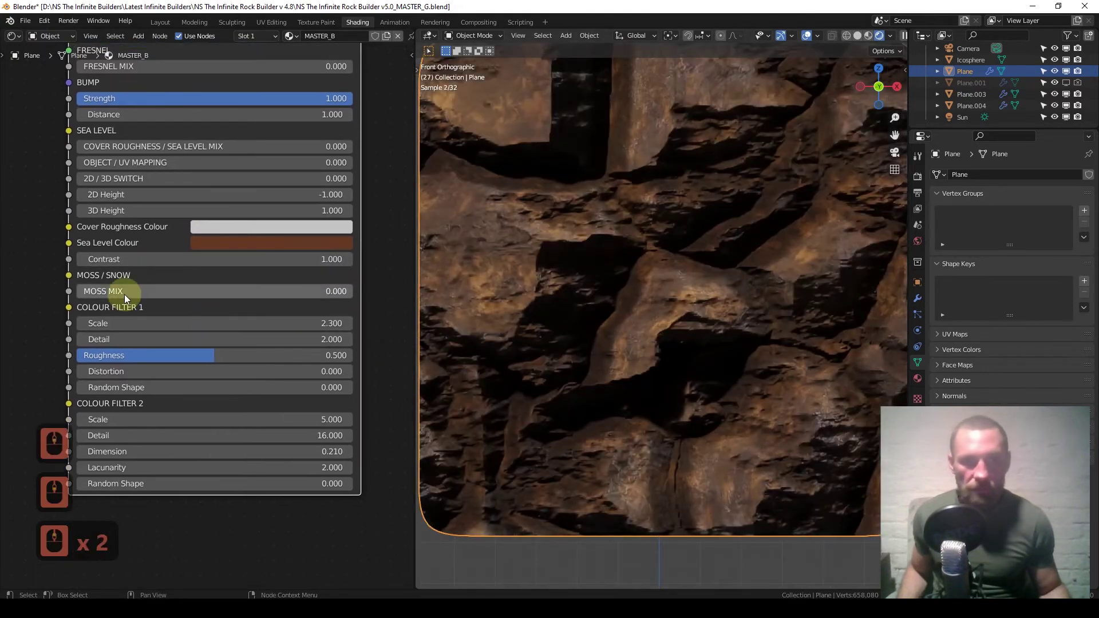
drag(218, 291, 353, 290)
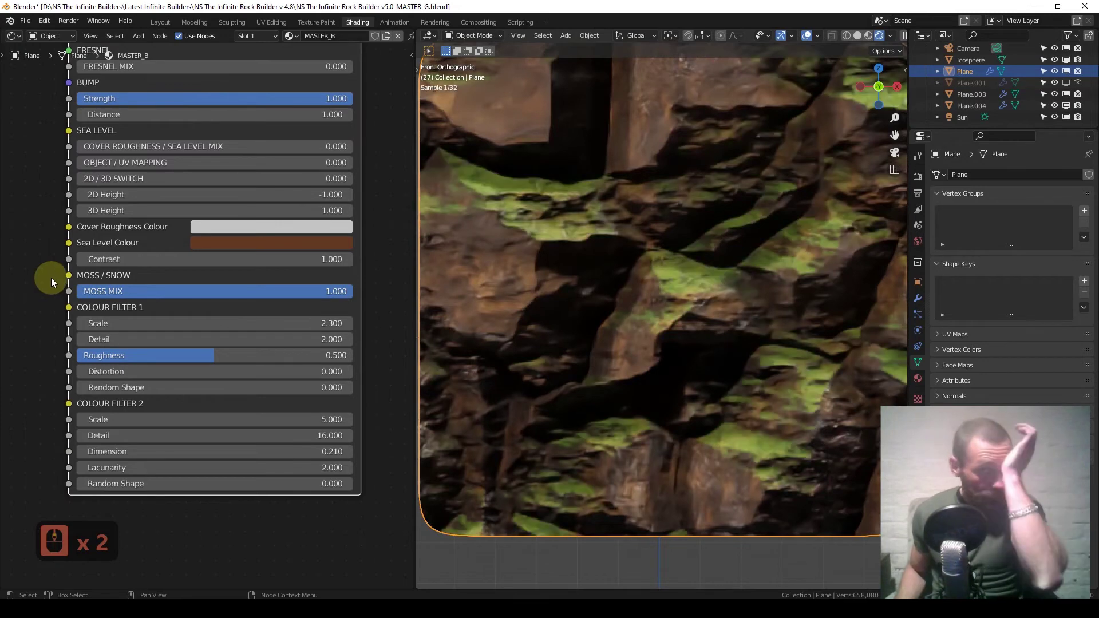
Examine the Moss / Snow ColorRamp node and the moss coverage across the whole rock plane
scroll(98, 167, down, 10)
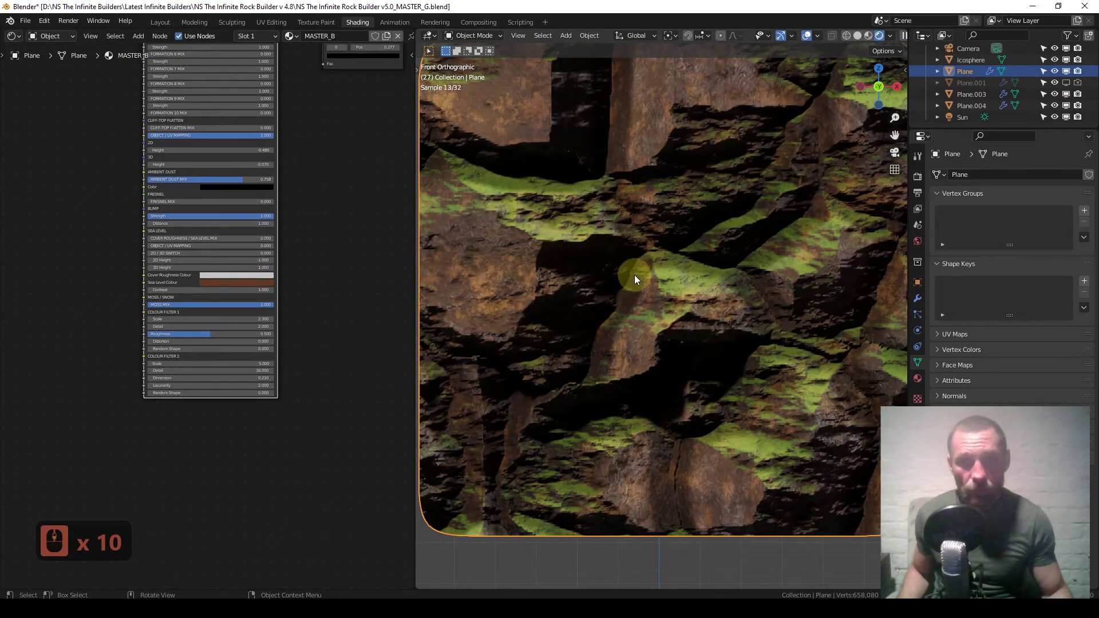
scroll(253, 265, up, 11)
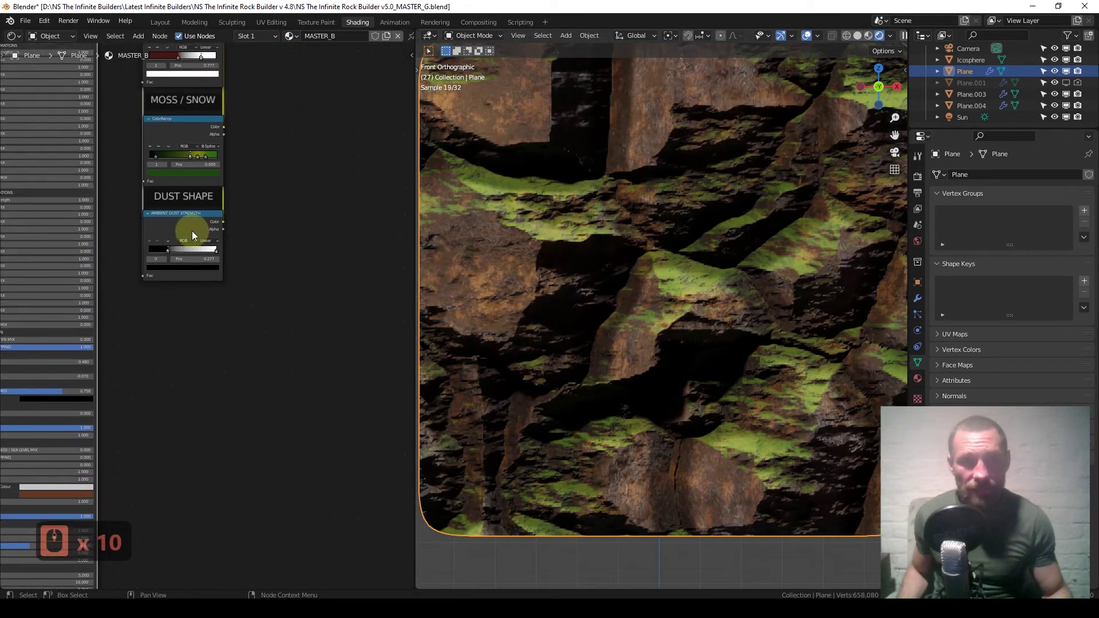
middle_drag(205, 317, 222, 419)
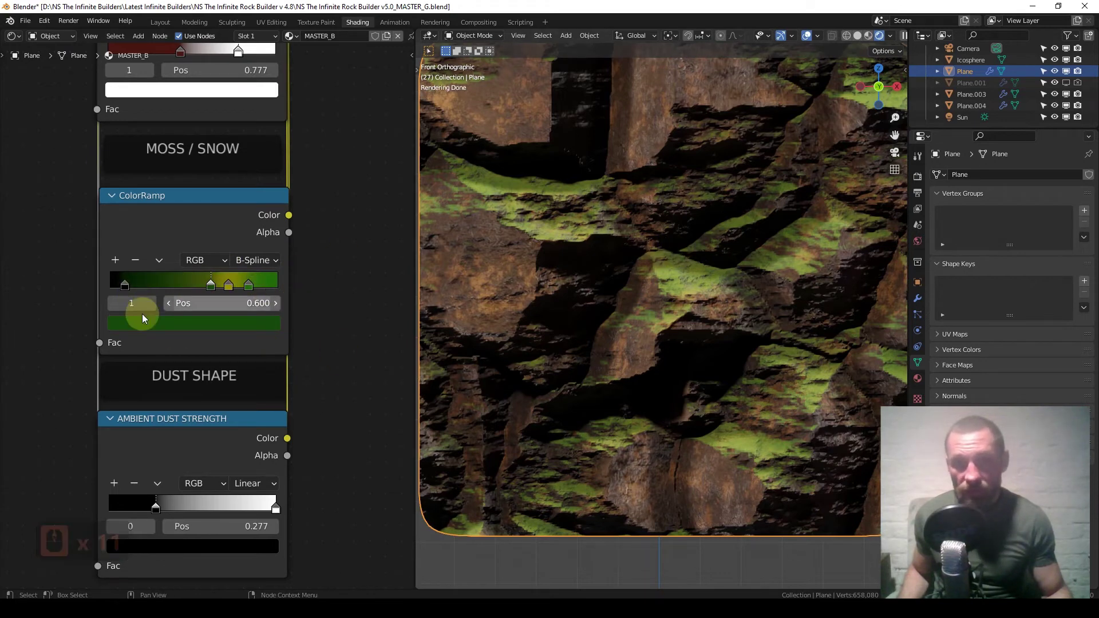
scroll(137, 317, down, 4)
scroll(490, 272, down, 4)
scroll(198, 282, down, 12)
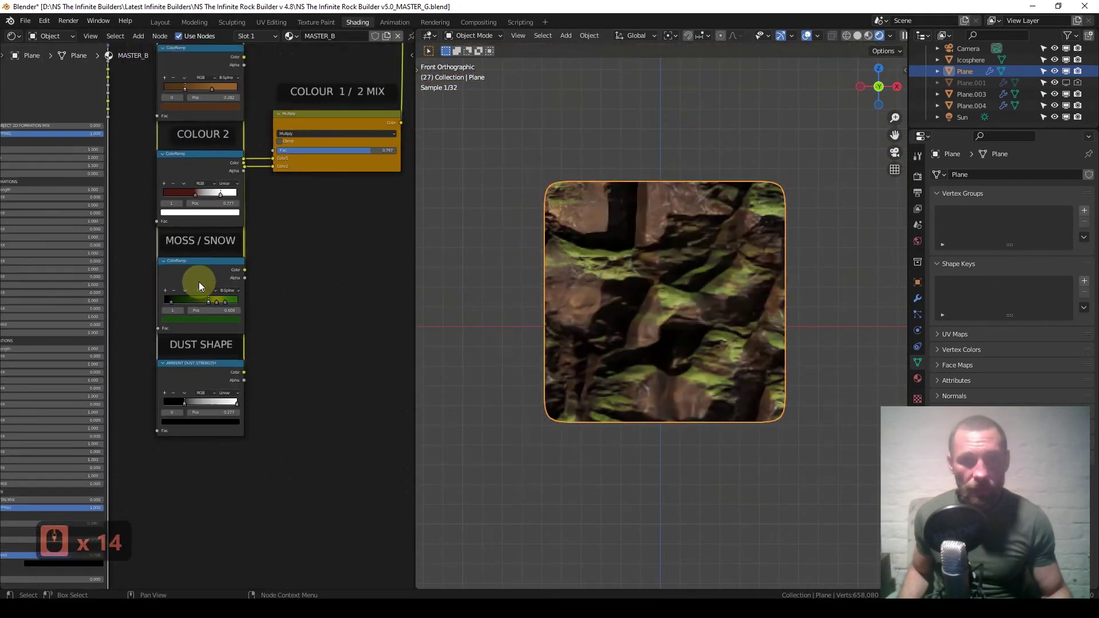
Return to the rock node's Moss / Snow settings and reset the Moss Mix to 0.000
middle_drag(113, 492, 289, 184)
scroll(290, 183, up, 5)
scroll(290, 183, up, 11)
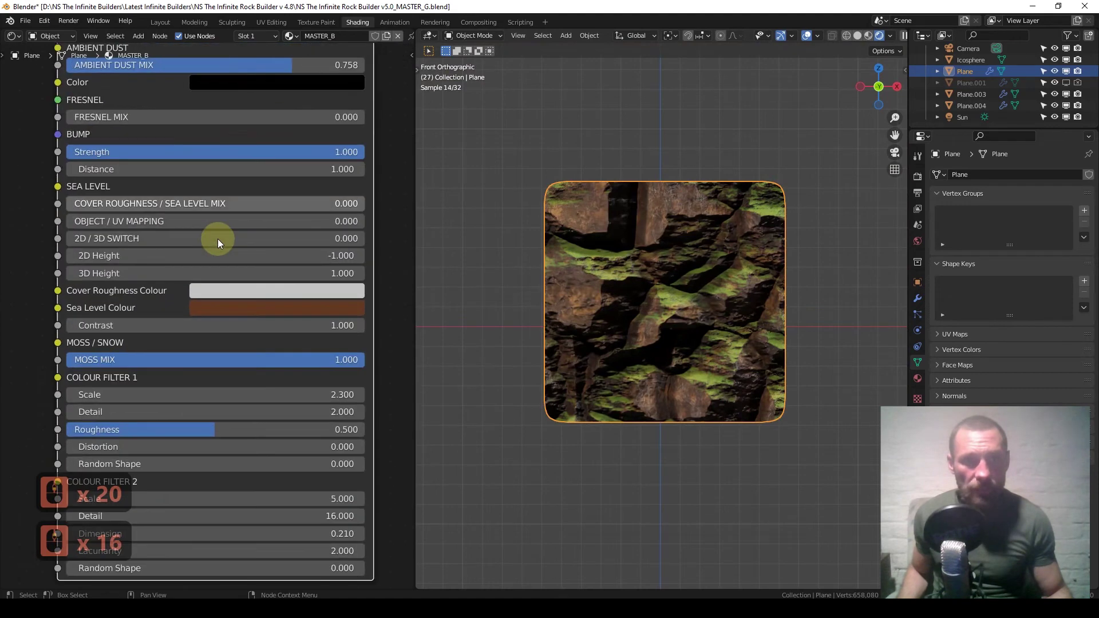
middle_drag(281, 314, 298, 233)
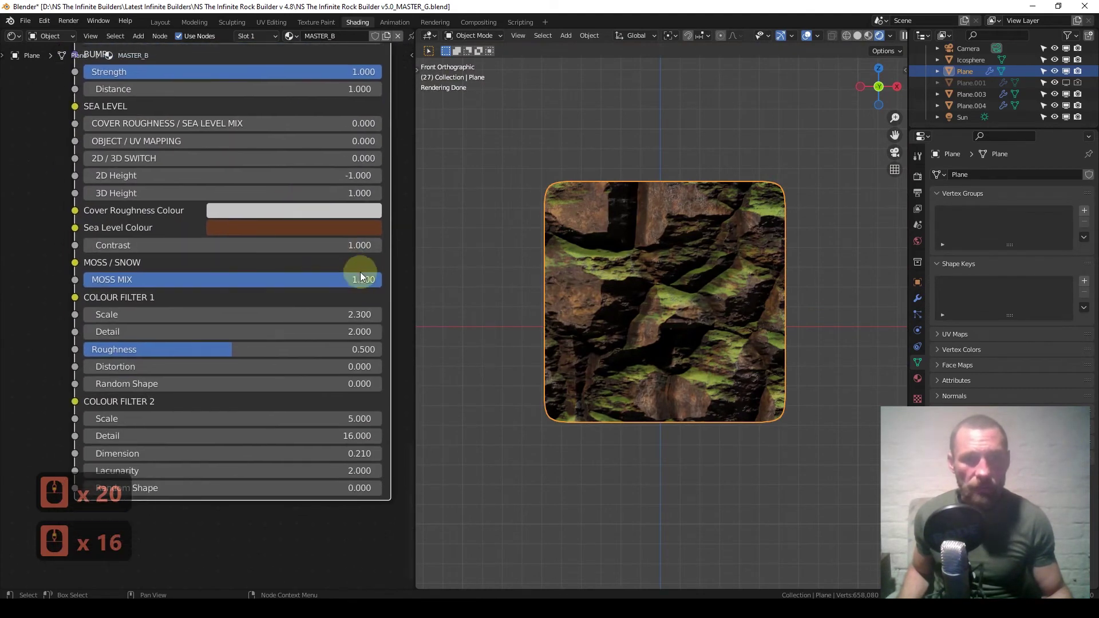
drag(187, 280, 83, 279)
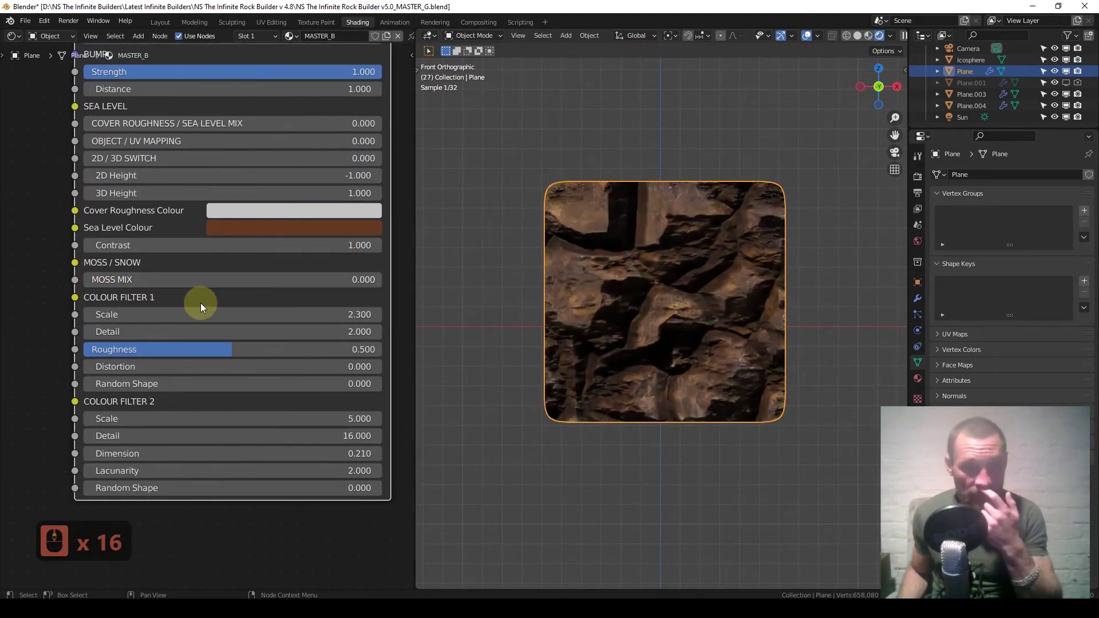
scroll(236, 176, down, 18)
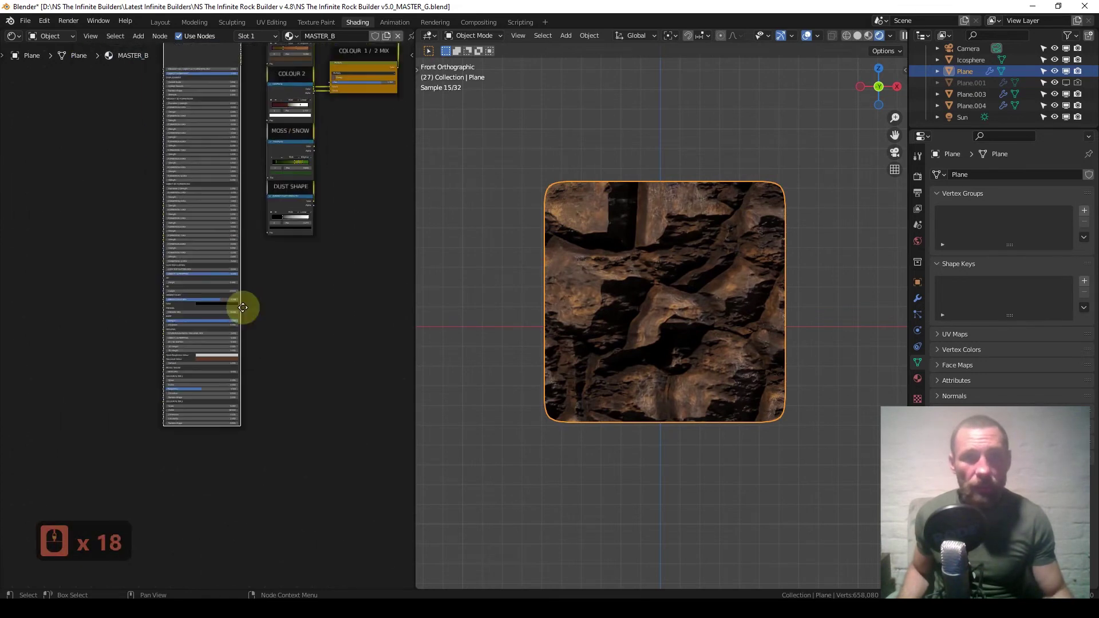
Set the Colour 1 / 2 Mix node's blend mode to Mix and its Fac to 0.000
scroll(252, 291, up, 20)
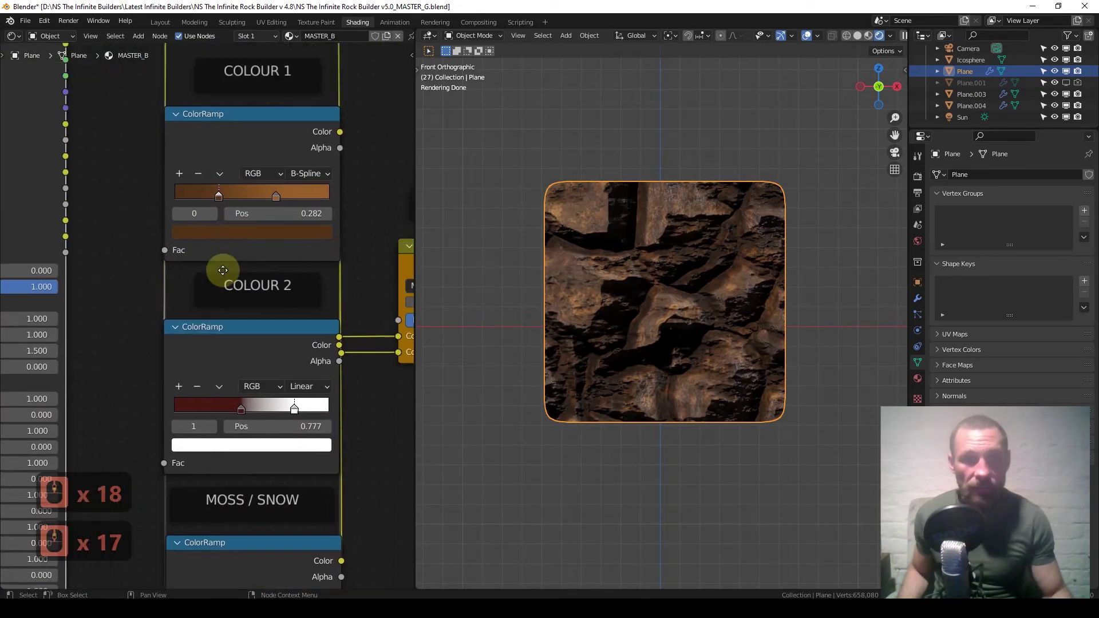
scroll(295, 238, up, 1)
scroll(286, 246, down, 3)
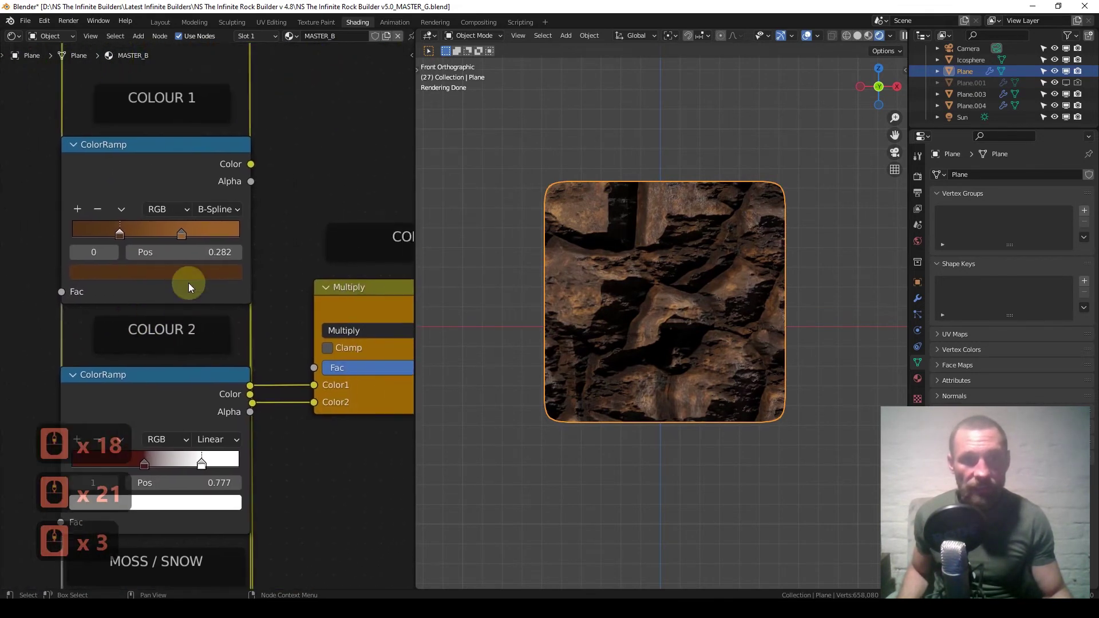
scroll(305, 327, down, 6)
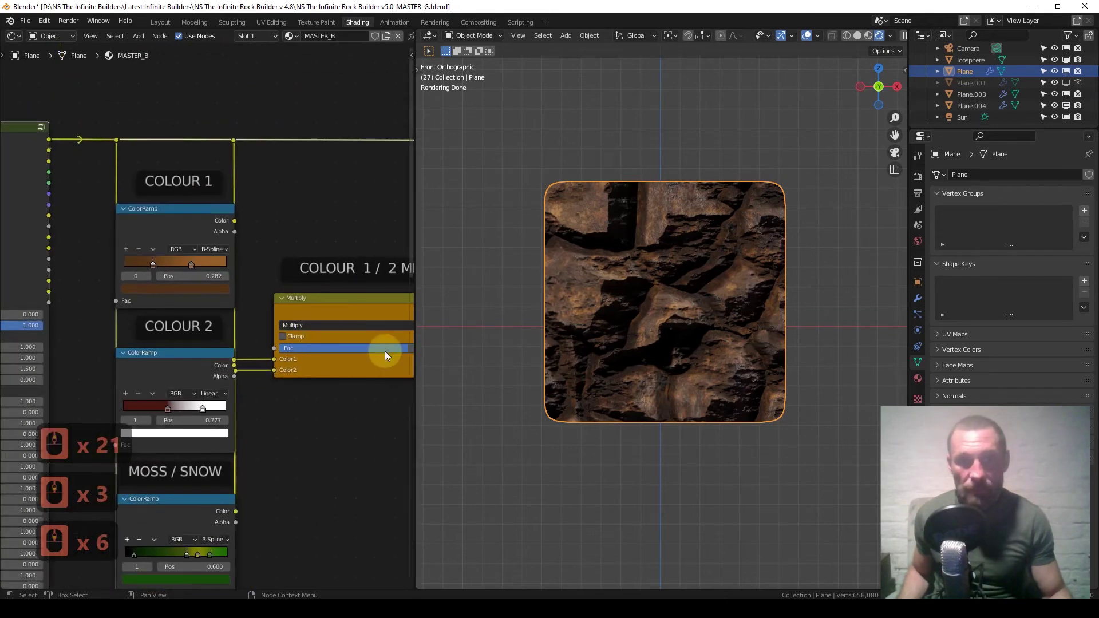
scroll(327, 372, up, 4)
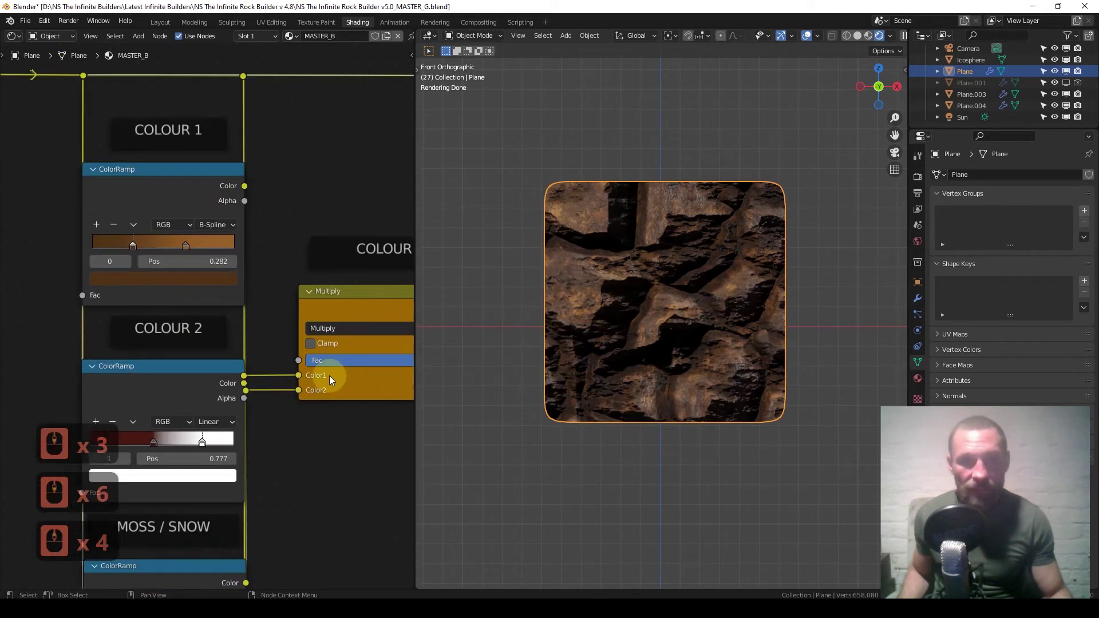
click(252, 314)
click(227, 304)
drag(370, 346, 186, 345)
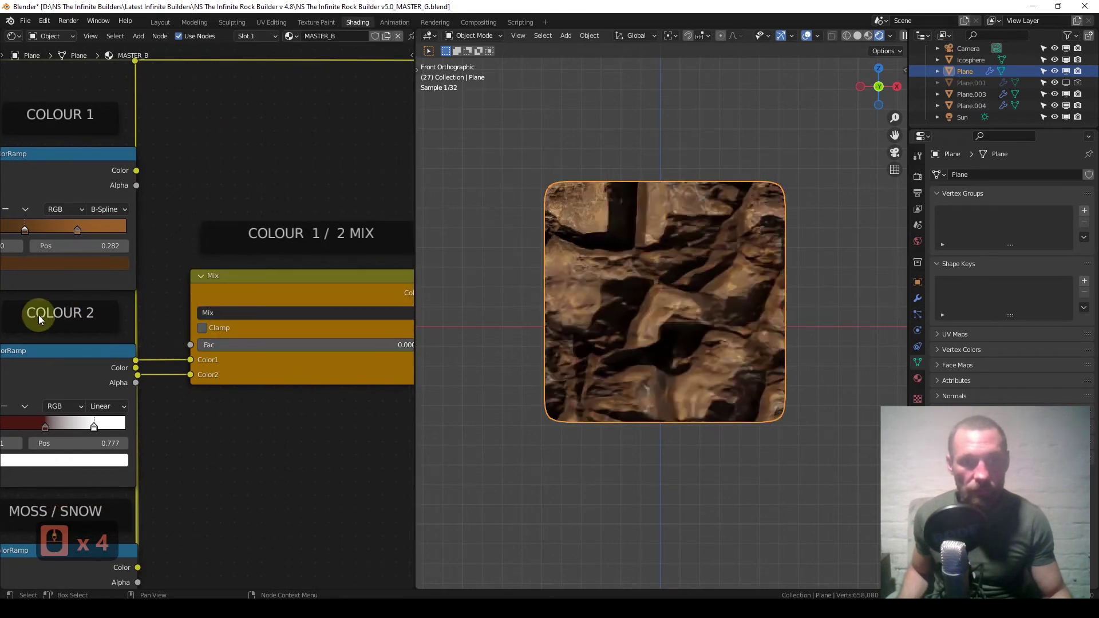
Examine the Colour 1 ColorRamp node and its place among the nodes beside the rock builder node
middle_drag(114, 328, 205, 320)
click(145, 192)
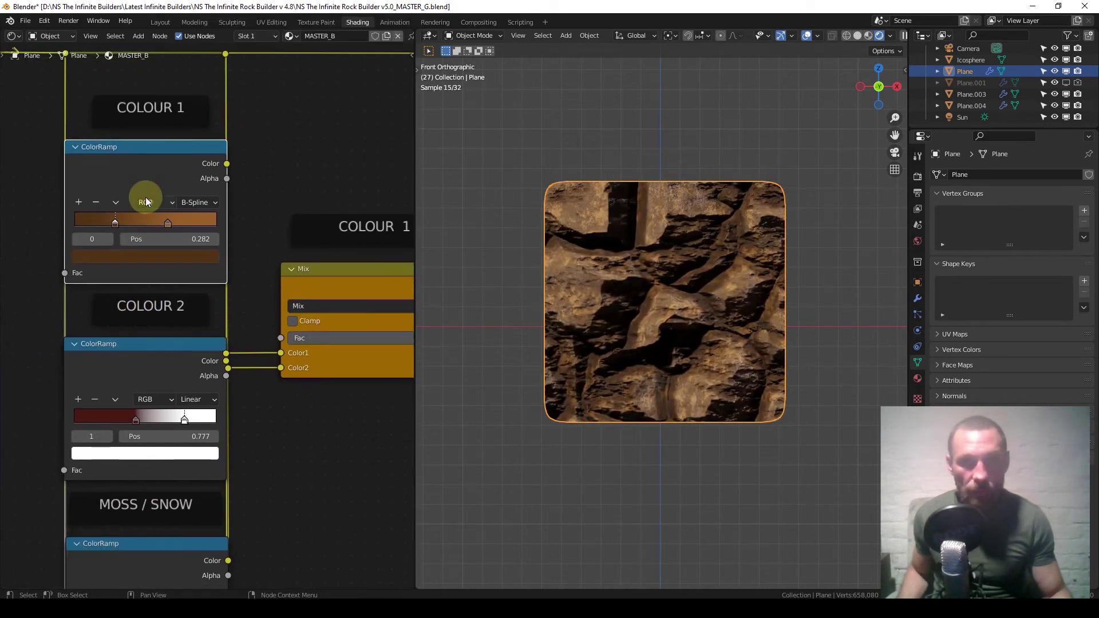
scroll(138, 241, up, 3)
scroll(130, 277, down, 2)
scroll(129, 283, down, 10)
middle_drag(73, 451, 128, 399)
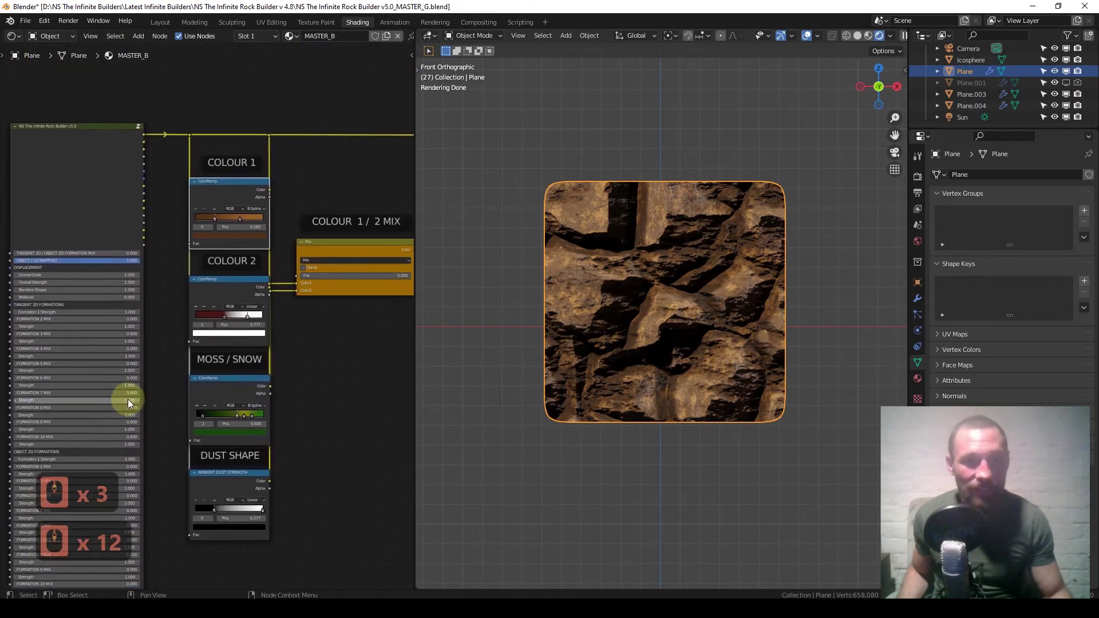
scroll(166, 298, up, 7)
middle_drag(205, 216, 181, 300)
scroll(203, 259, up, 6)
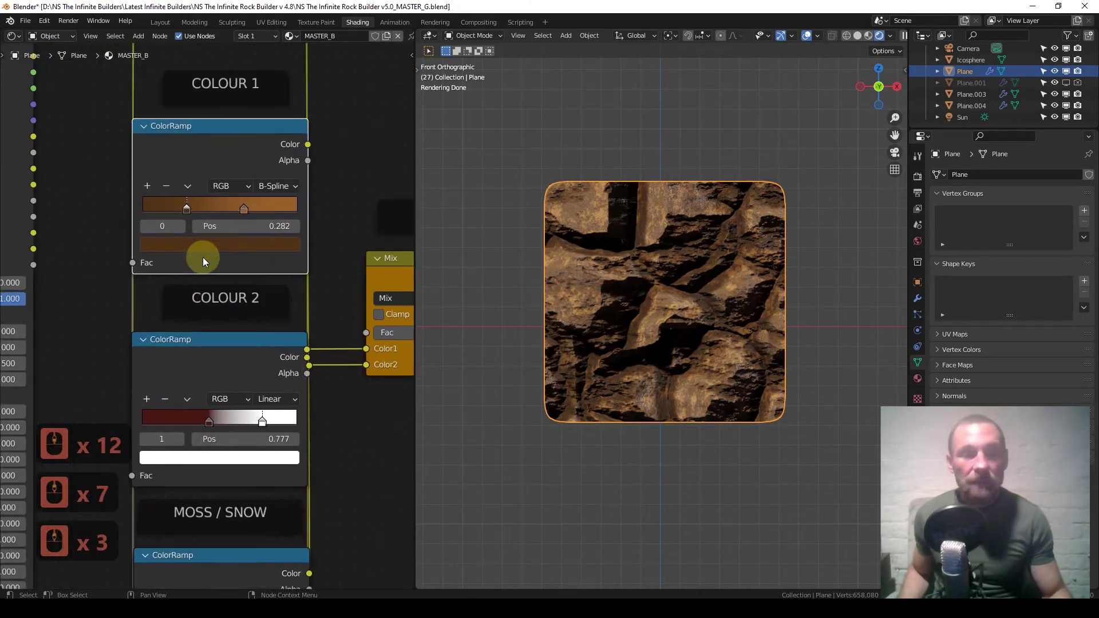
middle_drag(238, 189, 183, 264)
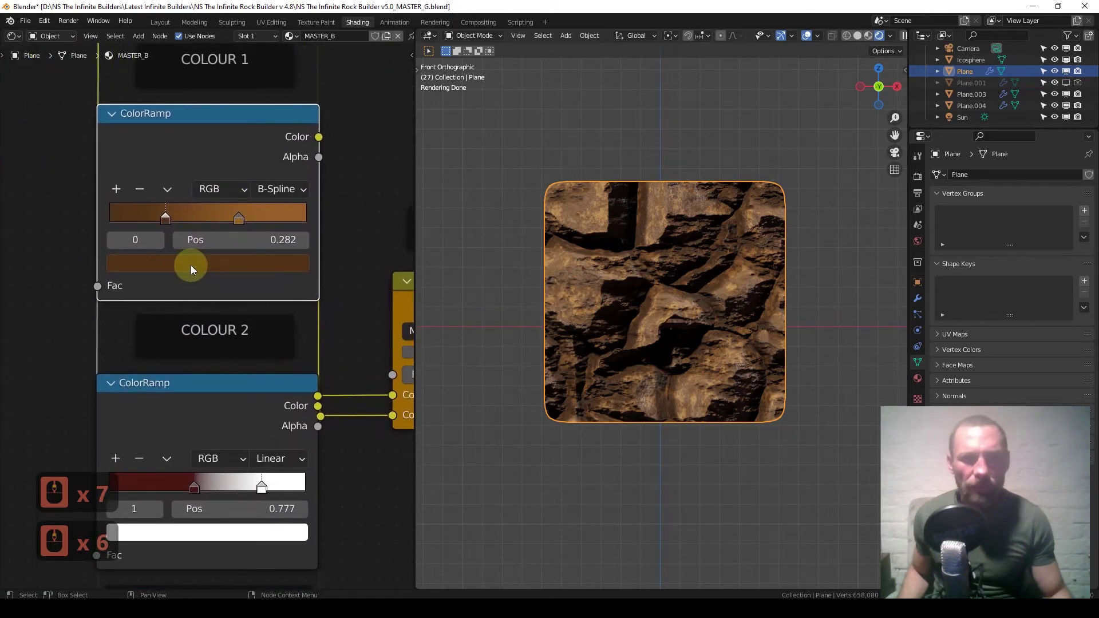
Change the first colour stop of the Colour 1 ramp to dark blue and select its orange stop
click(224, 263)
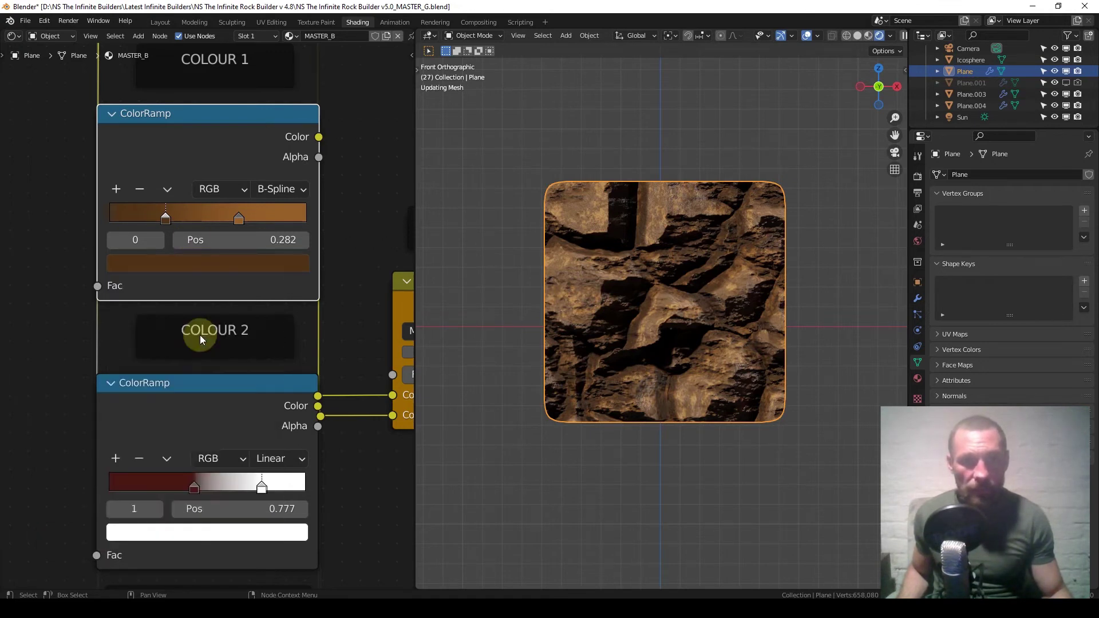
click(166, 263)
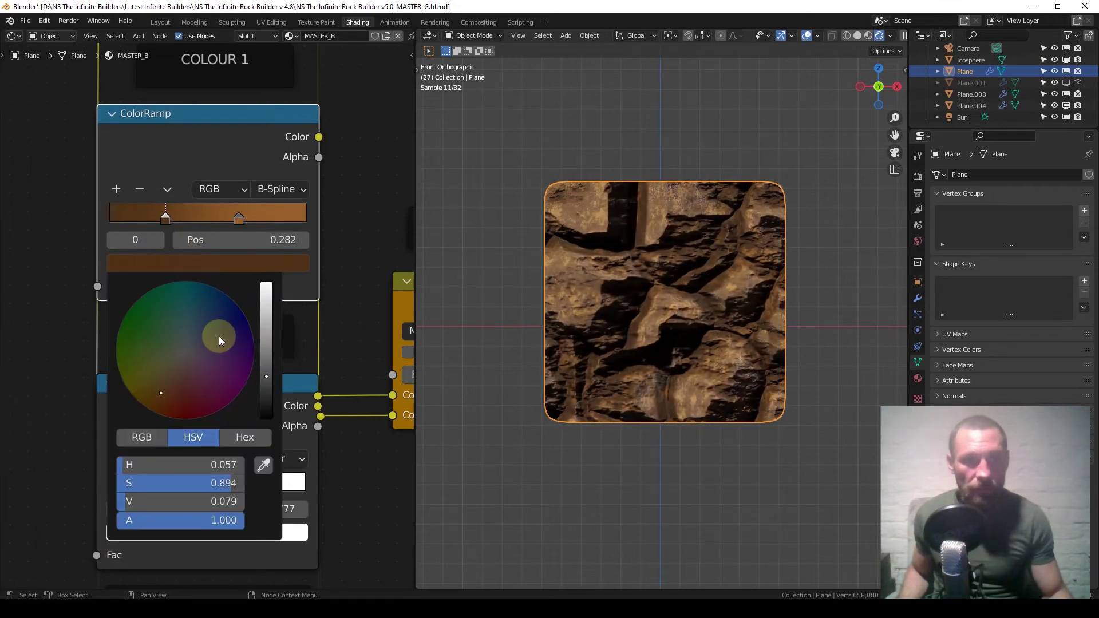
drag(161, 393, 225, 326)
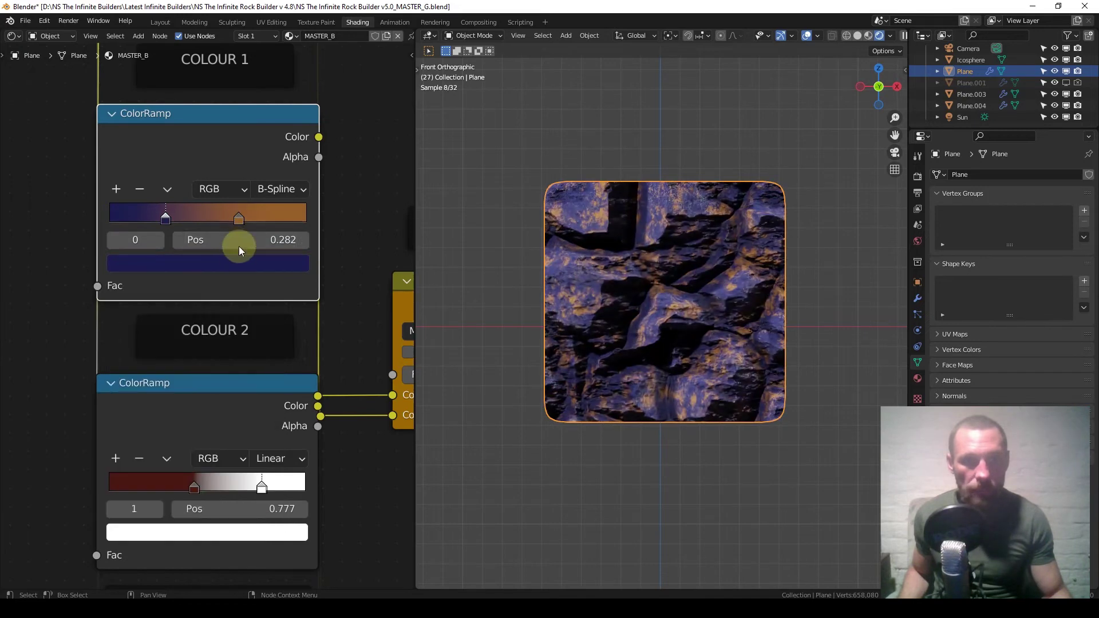
click(240, 220)
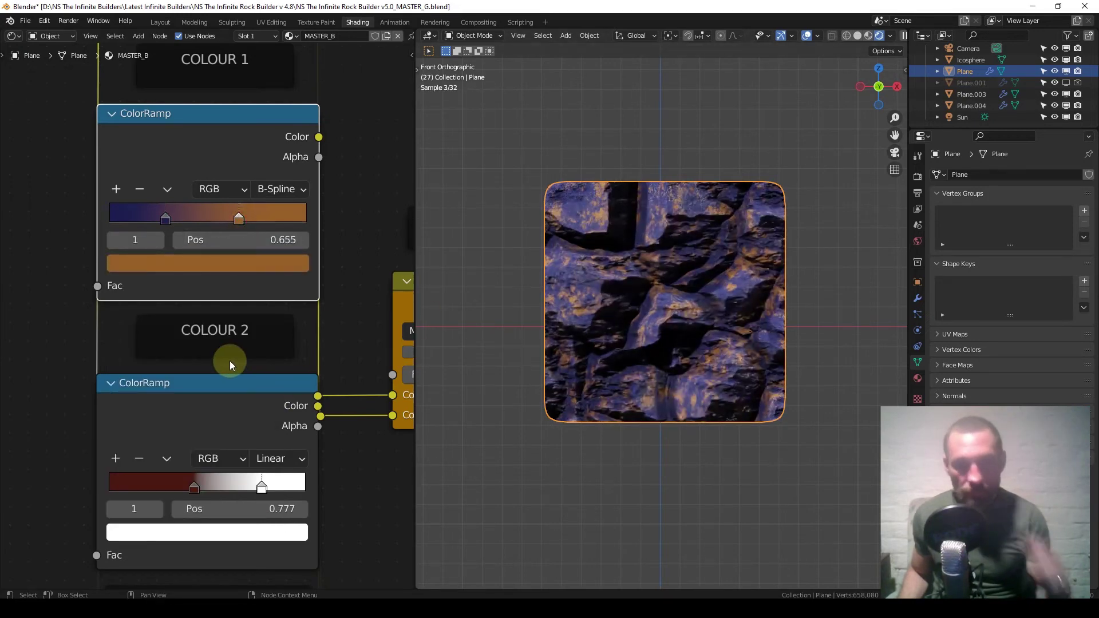
Try Scale values such as 6.390 and 6.730 and a Random Shape of 24.600 under Colour Filter 2, resetting each
scroll(171, 354, down, 11)
scroll(171, 354, down, 6)
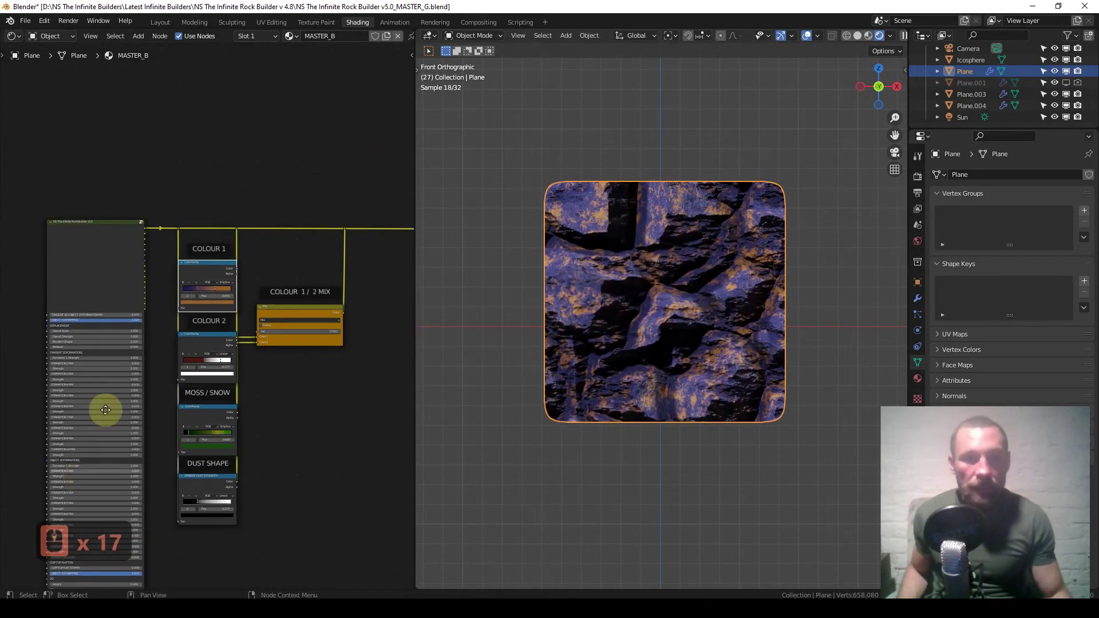
middle_drag(106, 431, 190, 156)
scroll(220, 164, up, 17)
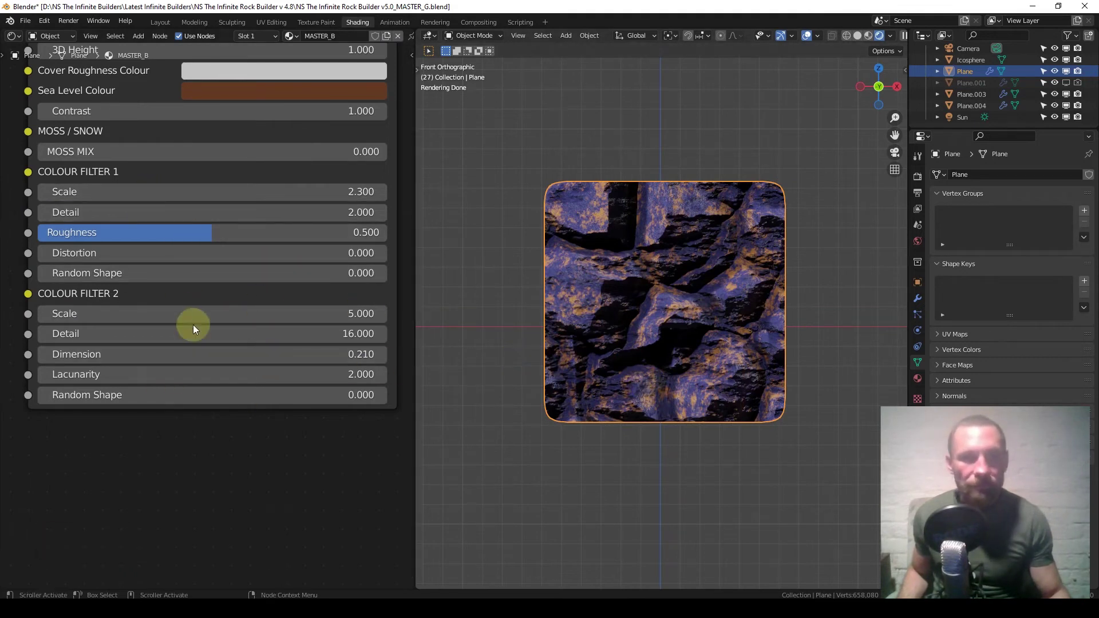
shift+drag(193, 314, 214, 314)
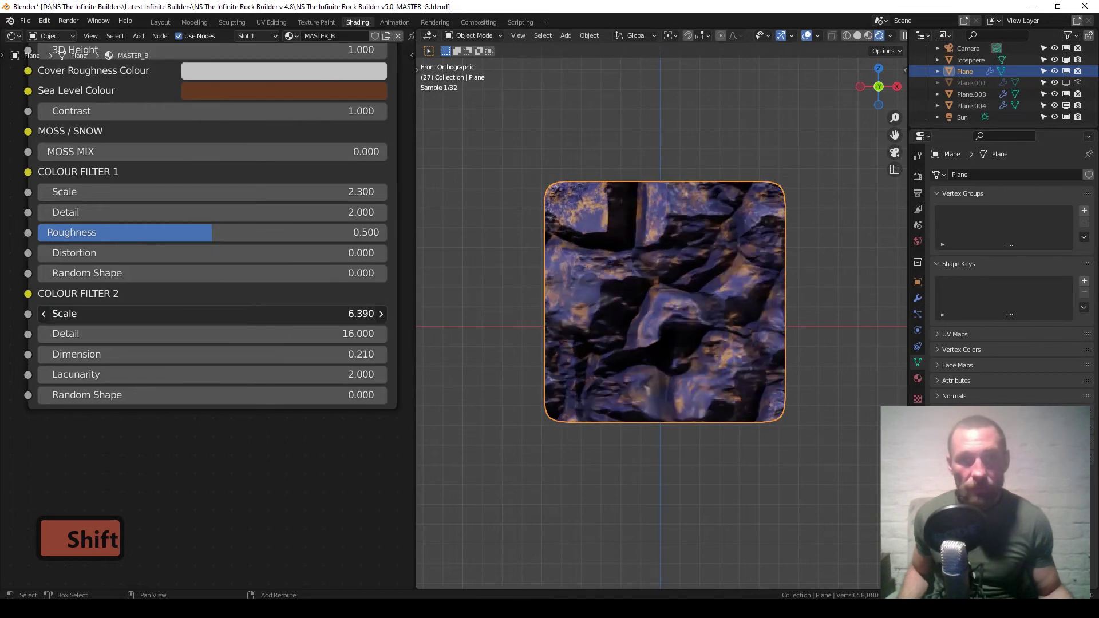
right_click(193, 314)
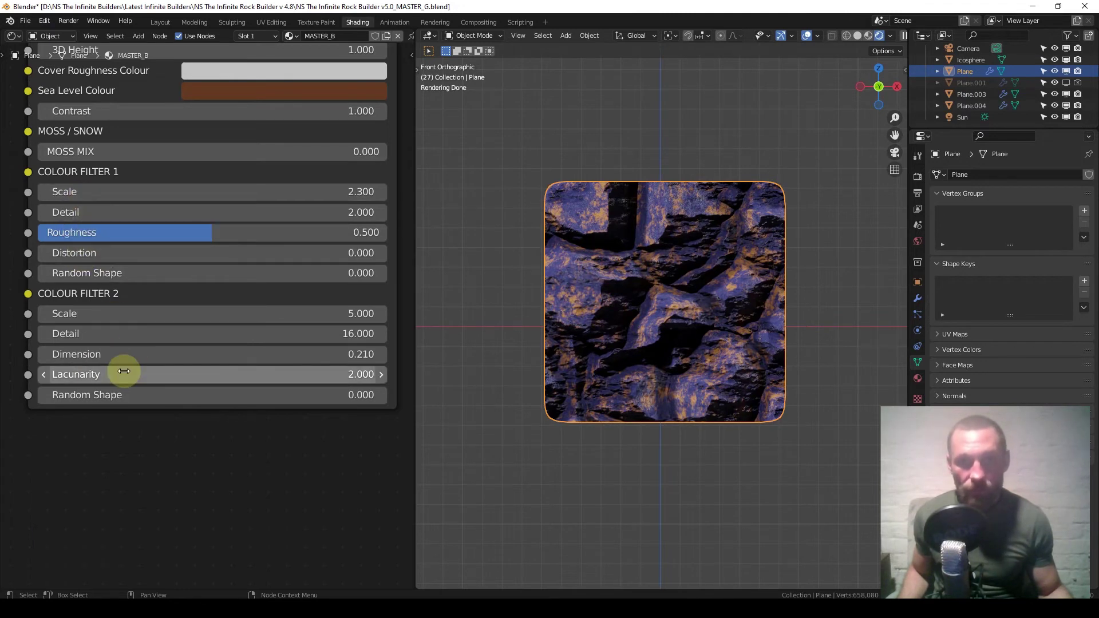
shift+drag(116, 316, 117, 316)
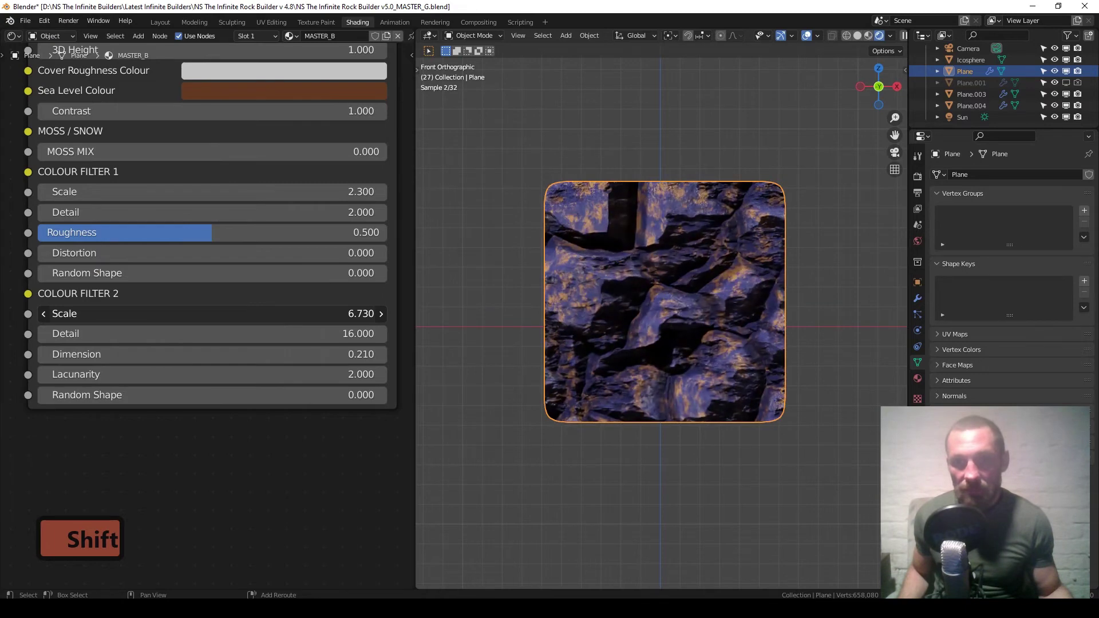
right_click(120, 316)
shift+drag(99, 394, 99, 395)
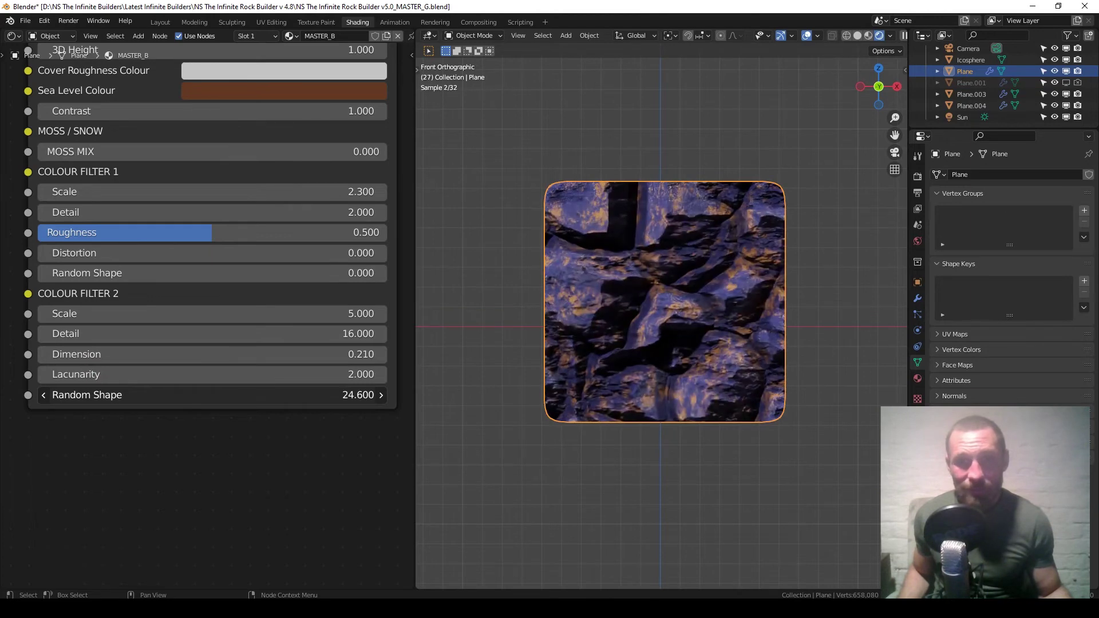
key(BackSpace)
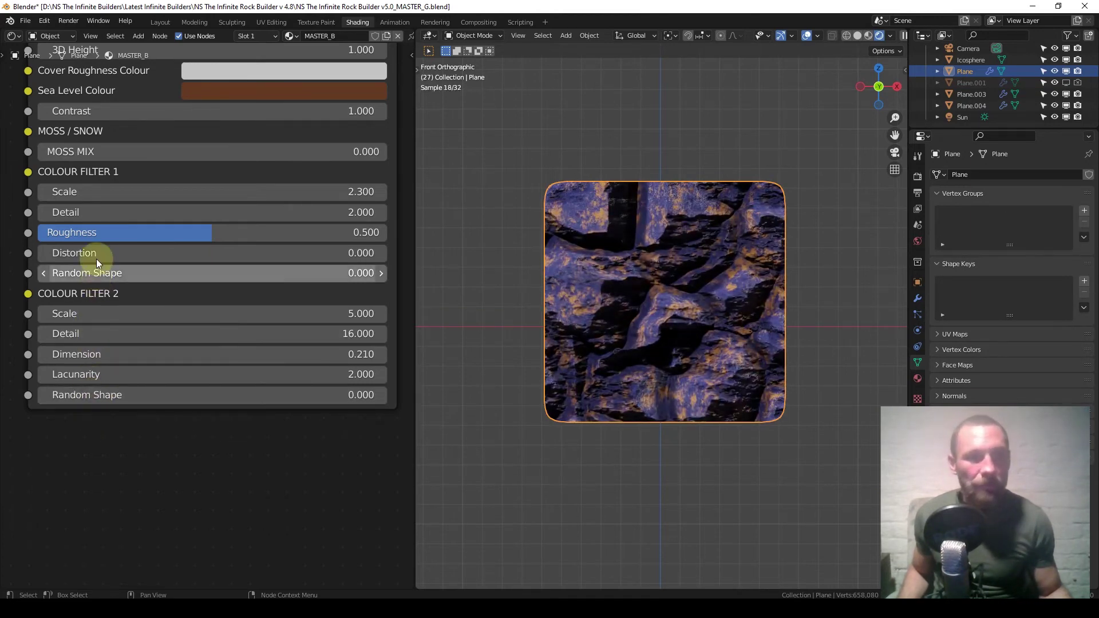
Set the Colour 1 / 2 Mix node's Fac to 1.000 so that only Colour 2 is used
scroll(230, 314, down, 13)
scroll(231, 314, up, 5)
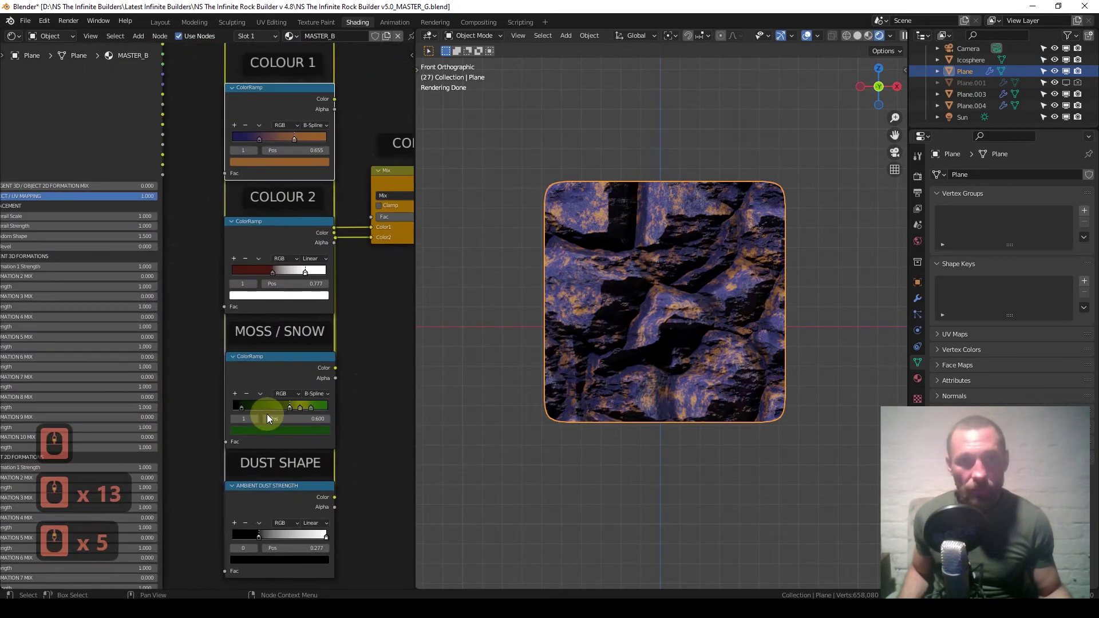
scroll(269, 335, up, 1)
middle_drag(347, 259, 164, 332)
scroll(172, 333, up, 4)
middle_drag(322, 336, 278, 357)
drag(207, 290, 434, 290)
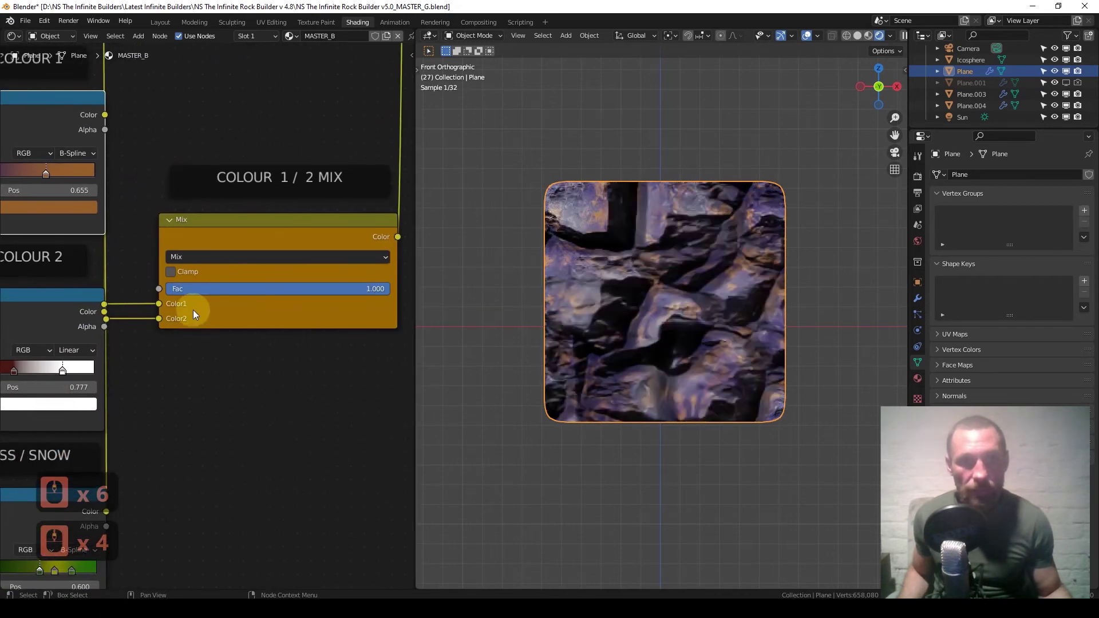
Set Colour Filter 1's Detail to 15.000 on the rock node and try adjusting its Scale
scroll(55, 339, down, 12)
middle_drag(58, 382, 252, 221)
scroll(224, 284, up, 12)
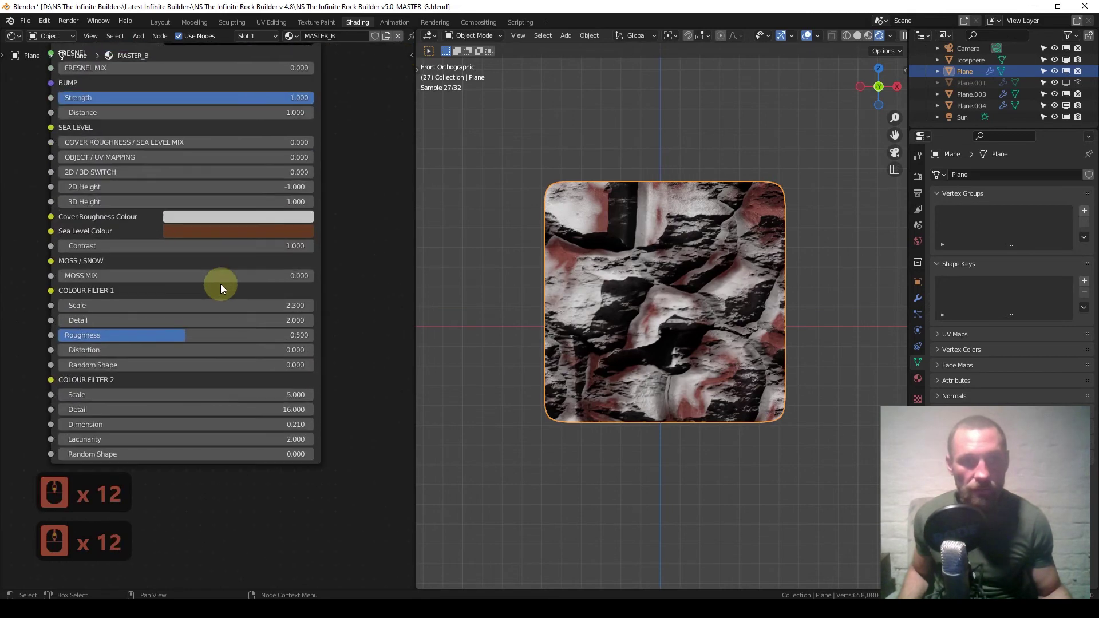
scroll(195, 293, up, 4)
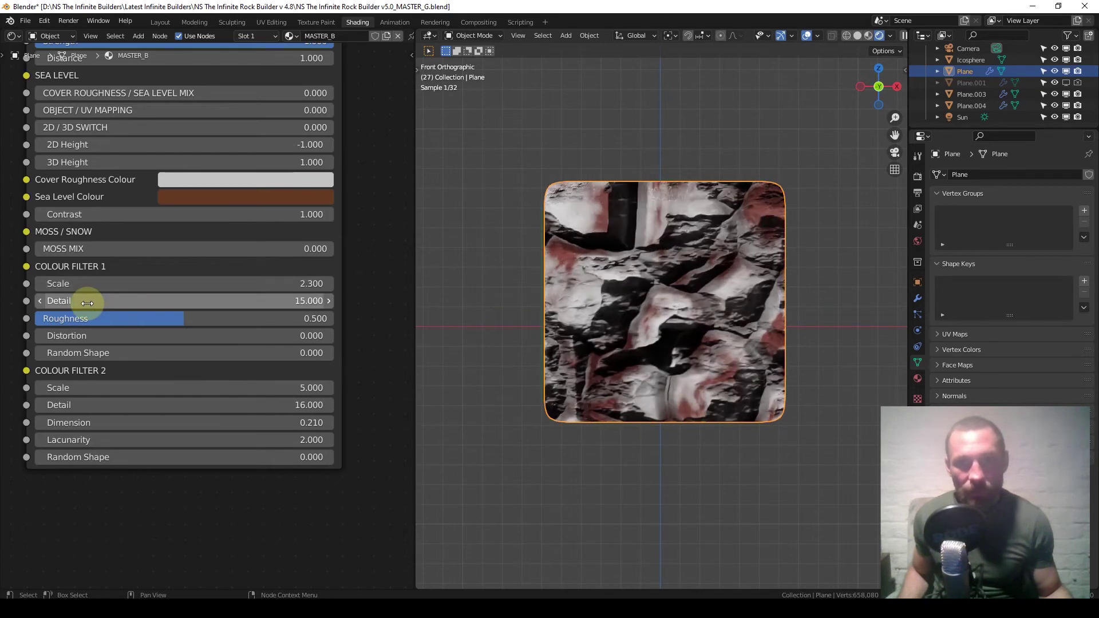
shift+drag(70, 284, 70, 284)
Move the dark red stop of the Colour 2 ramp to position 0.518
scroll(109, 226, down, 7)
scroll(132, 218, down, 10)
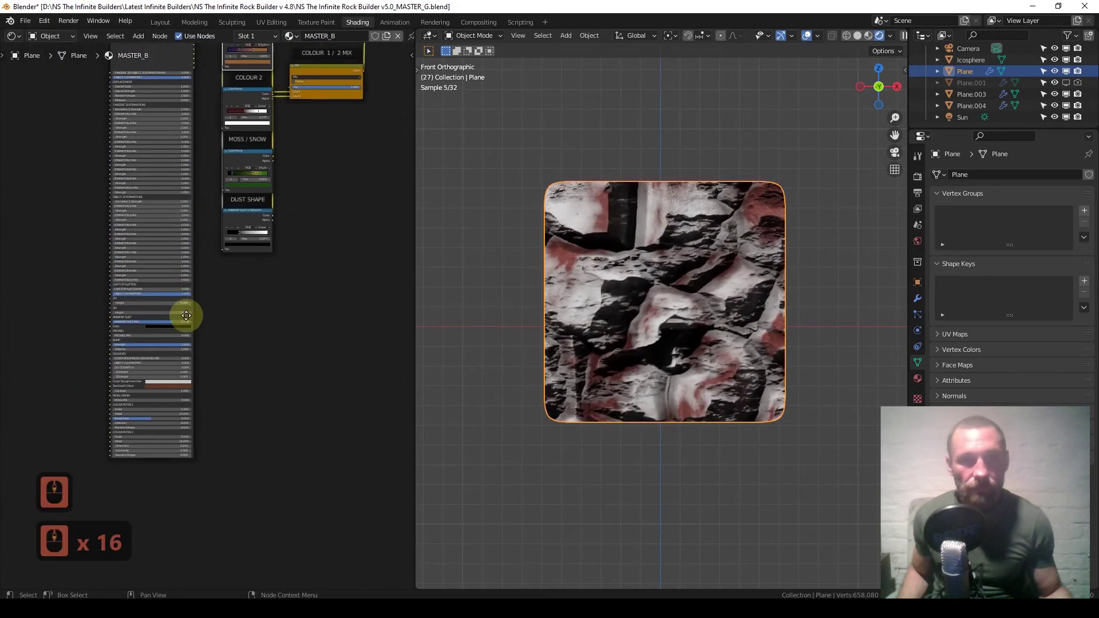
scroll(220, 323, up, 7)
scroll(220, 319, up, 10)
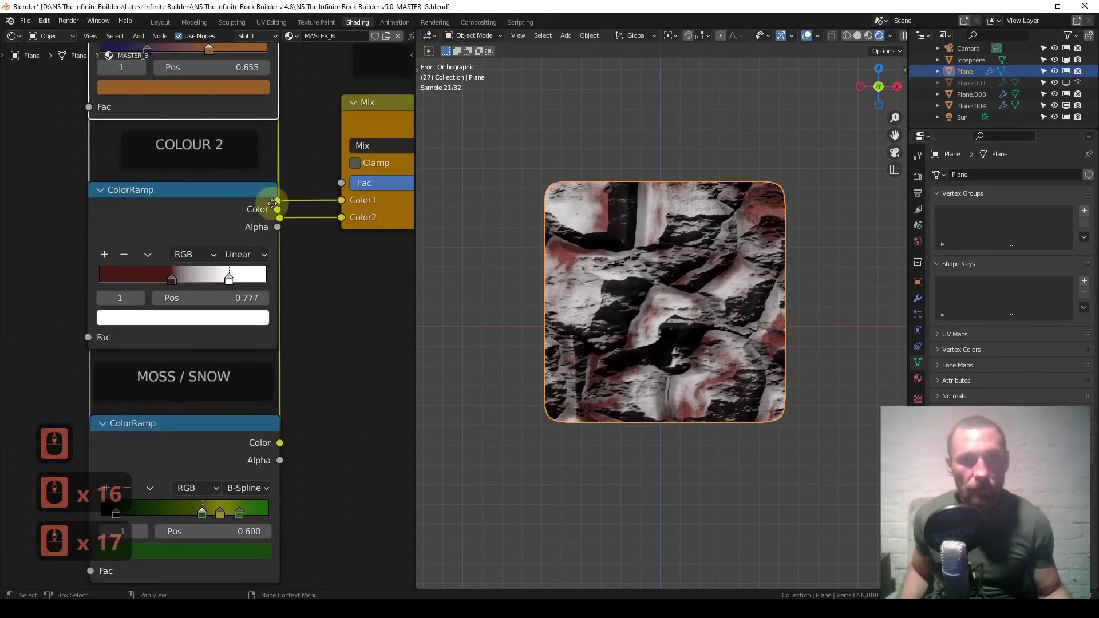
middle_drag(357, 183, 294, 273)
middle_drag(96, 364, 109, 257)
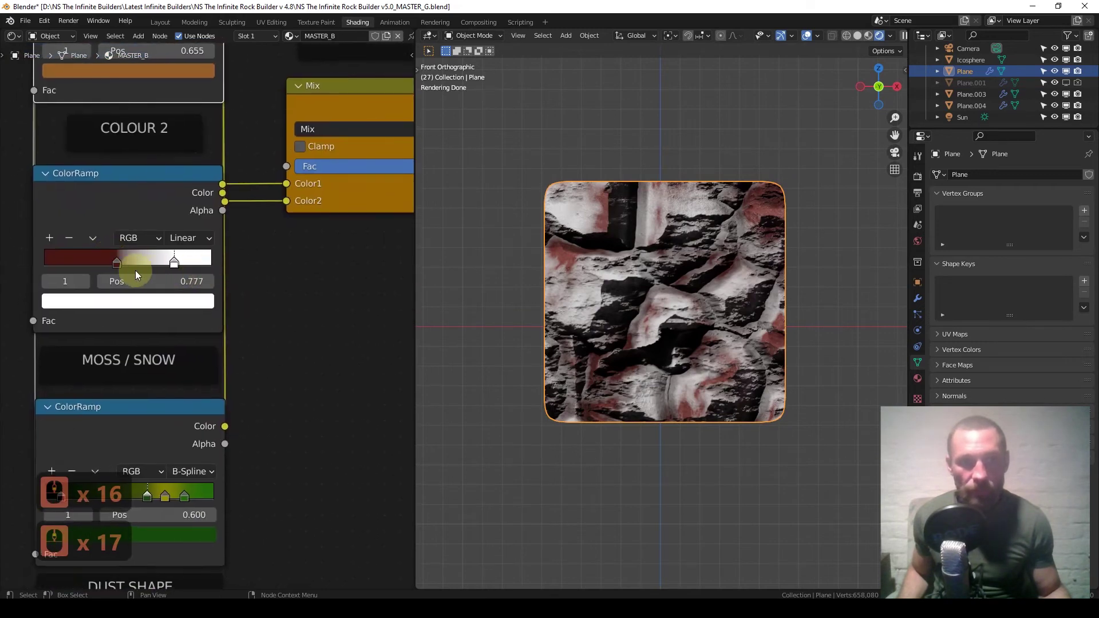
mouse_move(117, 262)
mouse_down()
mouse_move(148, 260)
mouse_move(131, 262)
mouse_up()
Change the Colour 1 / 2 Mix node's blend mode to Overlay
scroll(133, 256, down, 5)
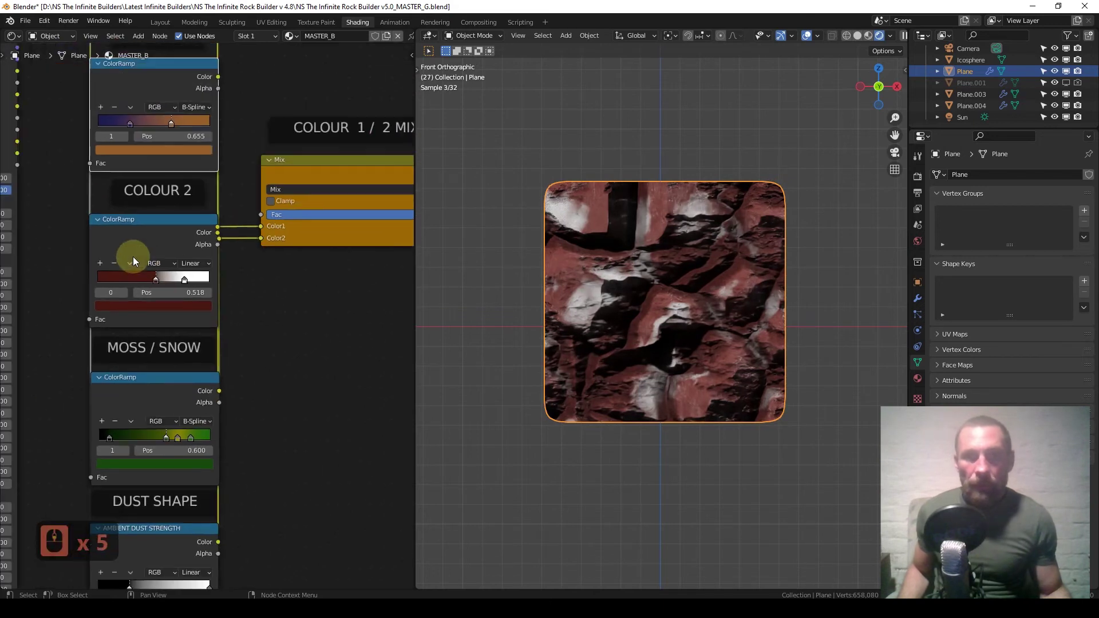
scroll(144, 260, up, 4)
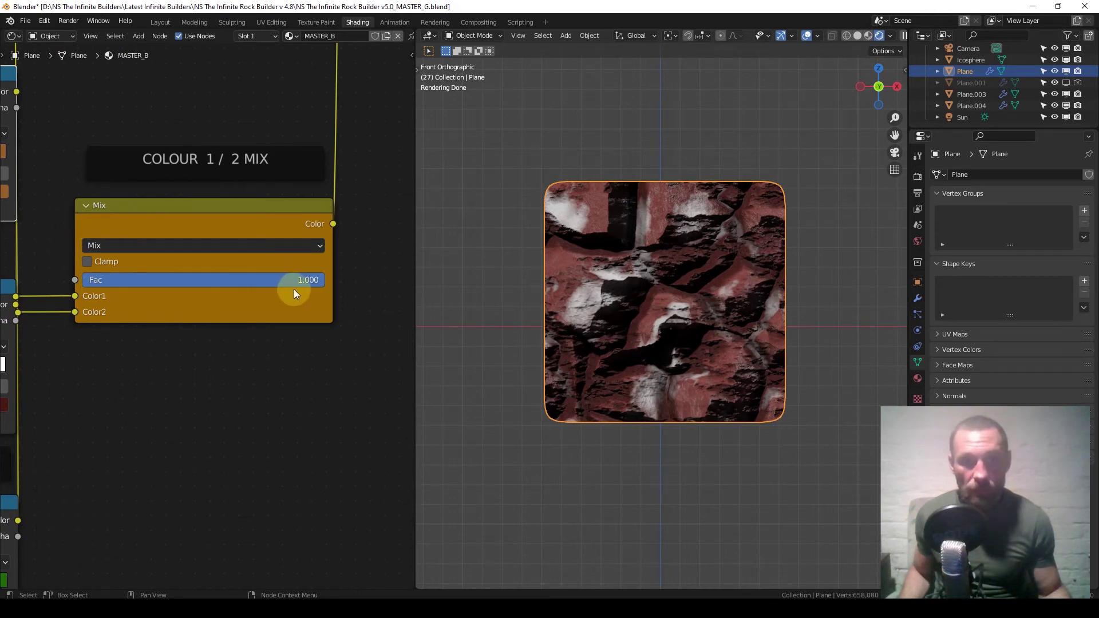
click(198, 246)
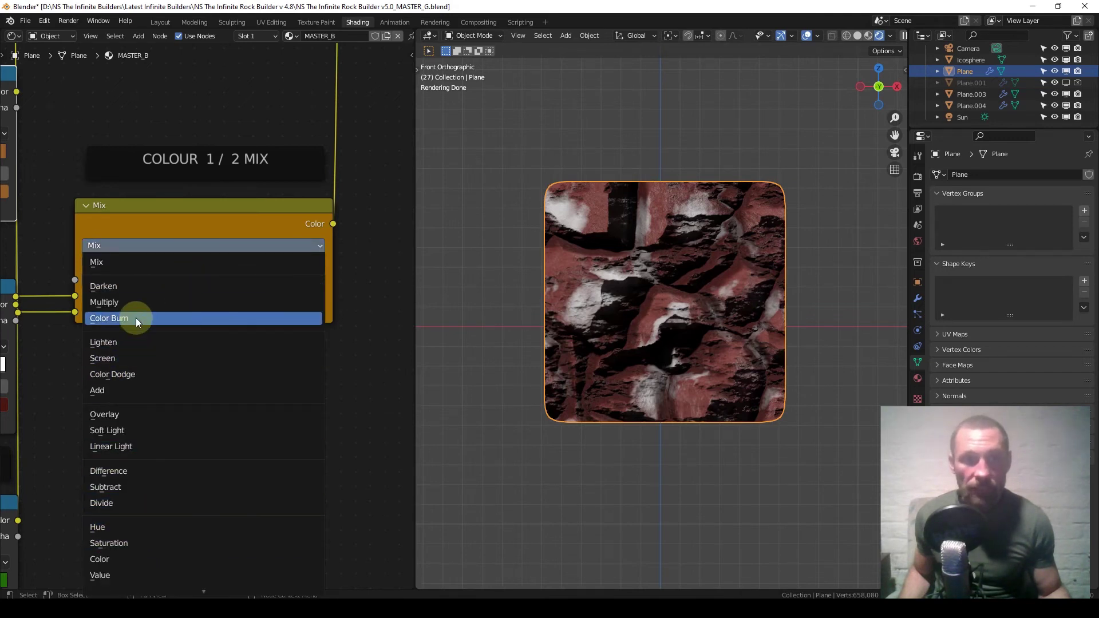
click(134, 417)
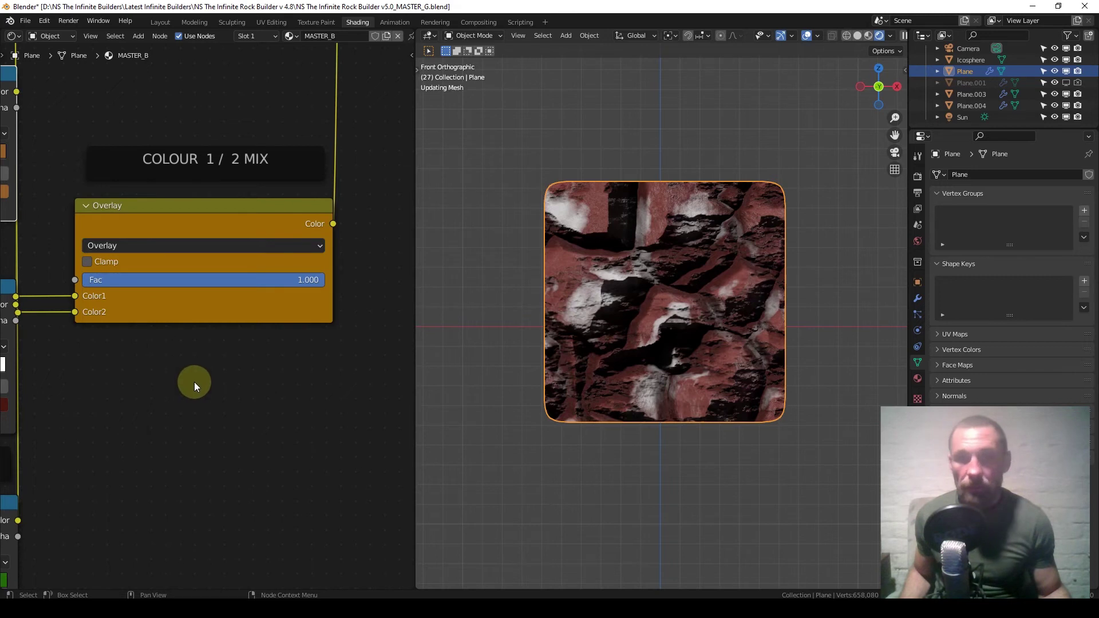
Get a closer look at the rock plane and lower the Overlay node's Fac to about 0.721
scroll(228, 325, down, 7)
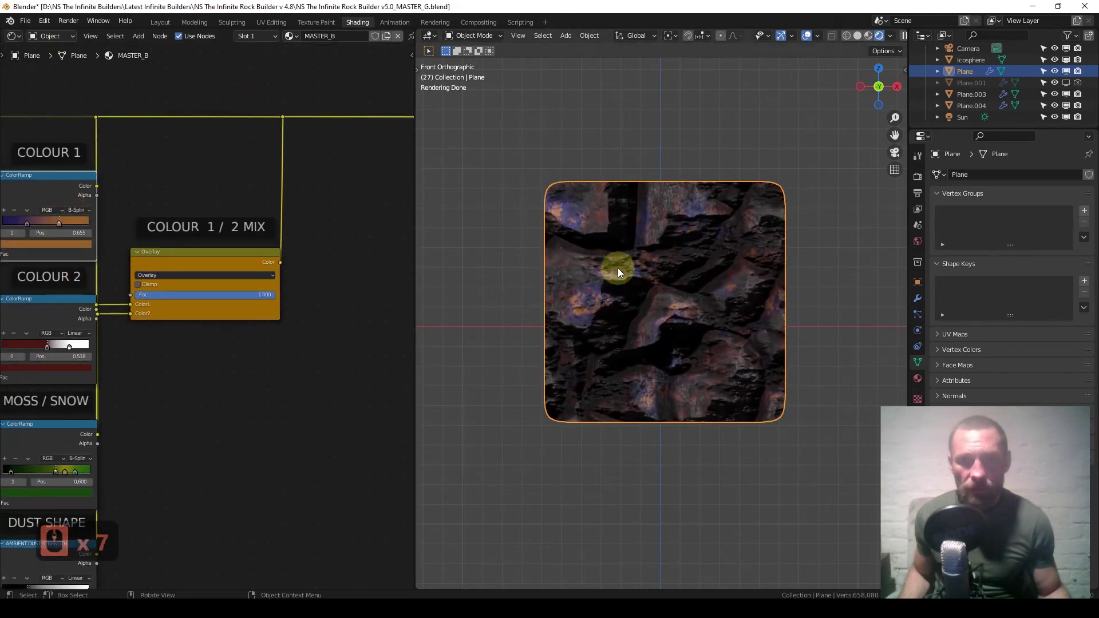
scroll(638, 334, up, 3)
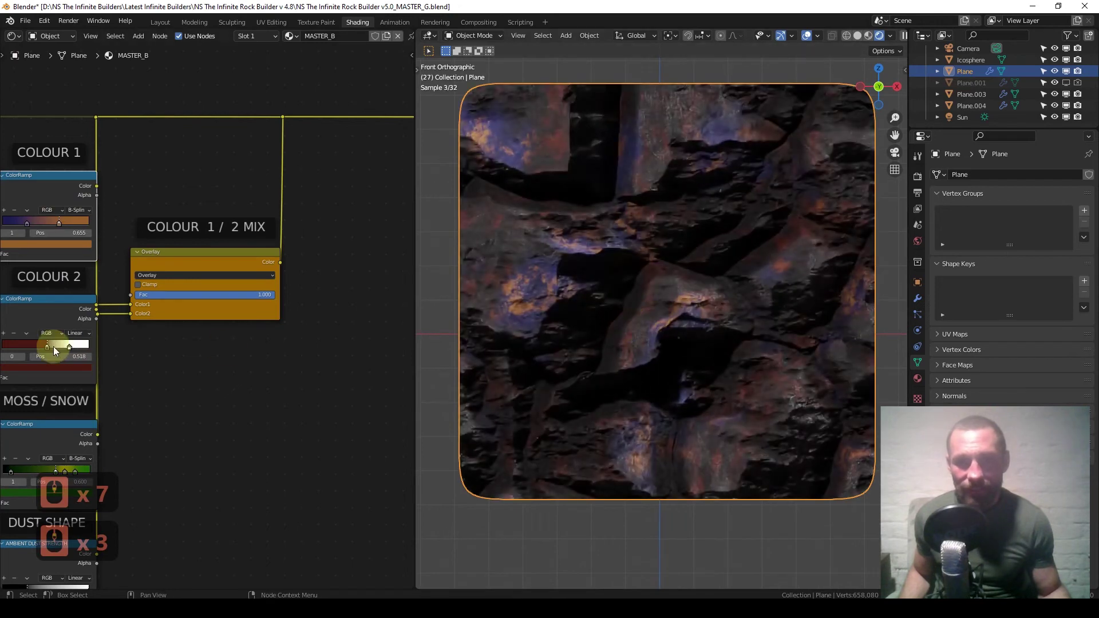
drag(267, 297, 236, 294)
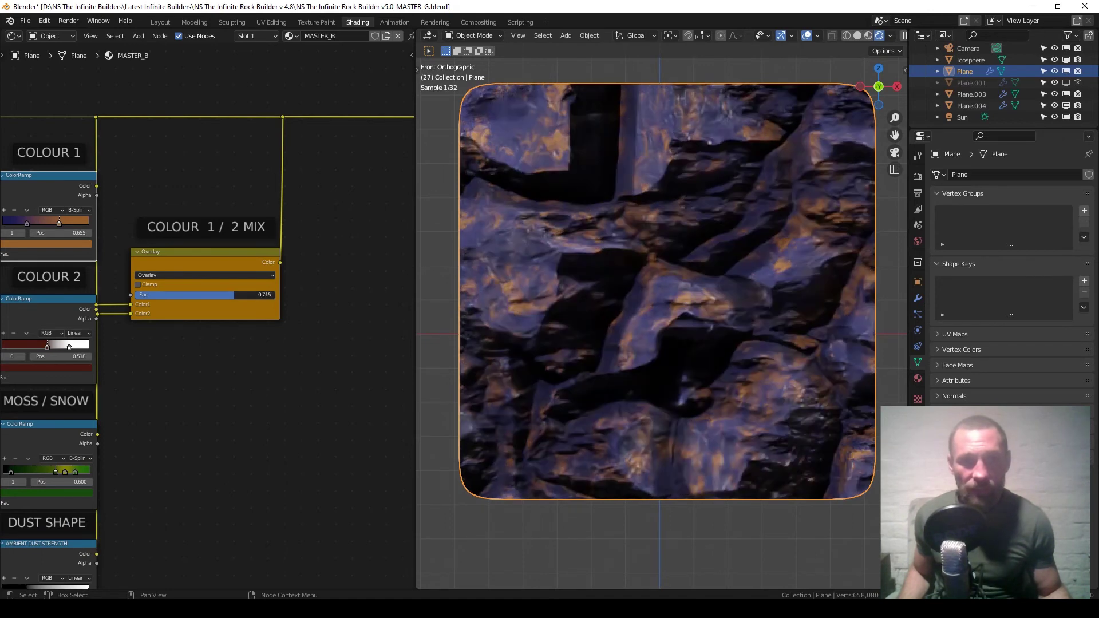
middle_drag(33, 273, 141, 256)
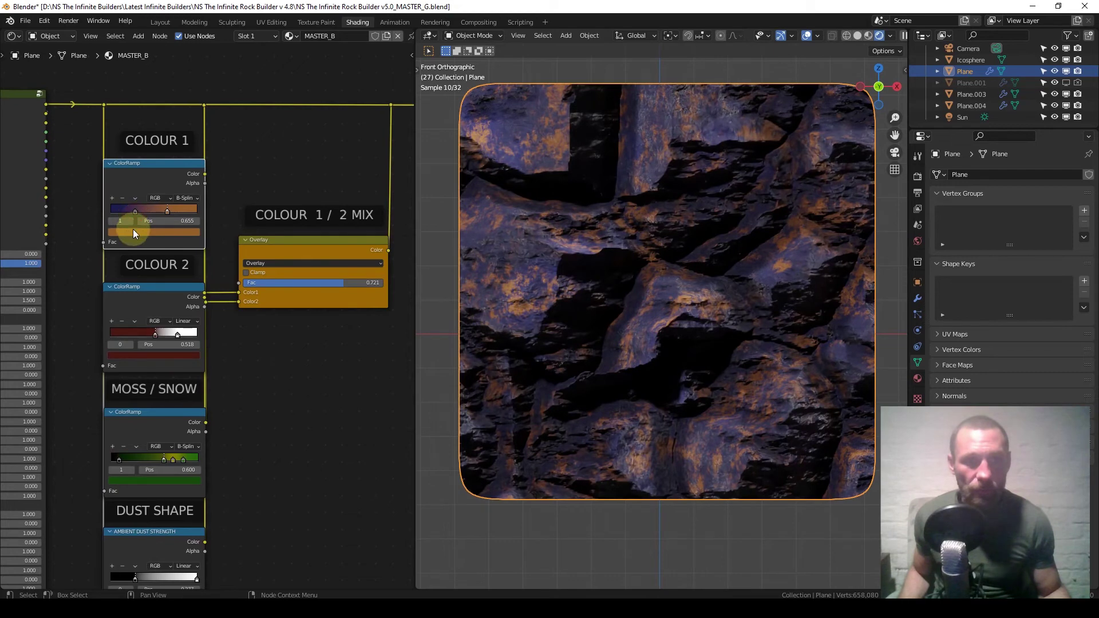
Change the dark blue stop of the Colour 1 ramp to a dark red
click(133, 231)
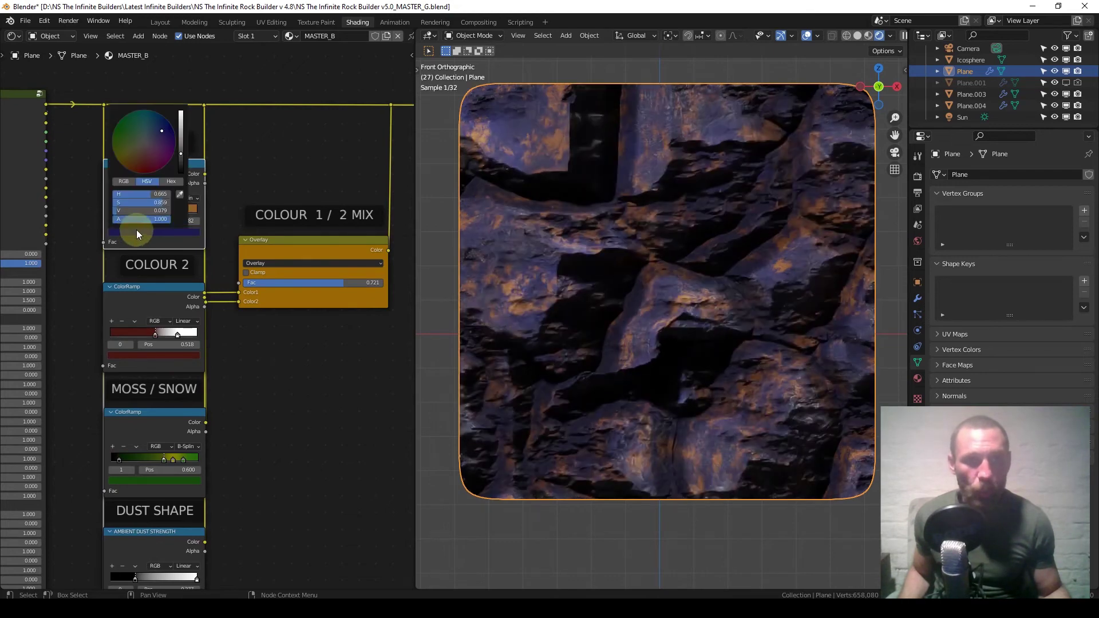
click(145, 160)
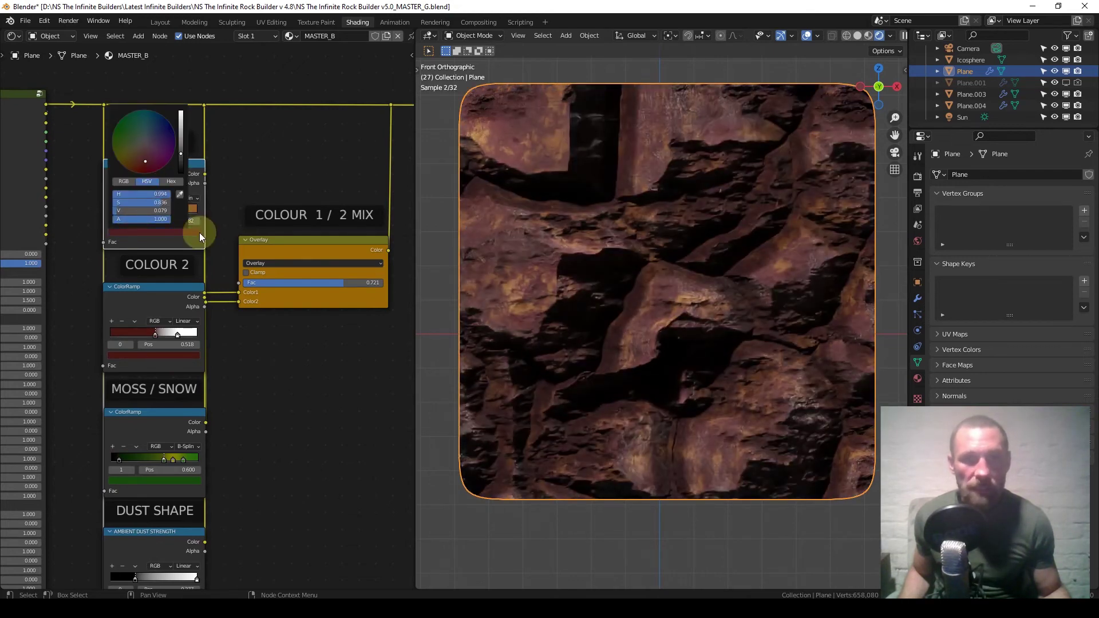
Adjust the black stop of the Dust Shape ramp and move its white stop to position 0.718
scroll(270, 412, down, 3)
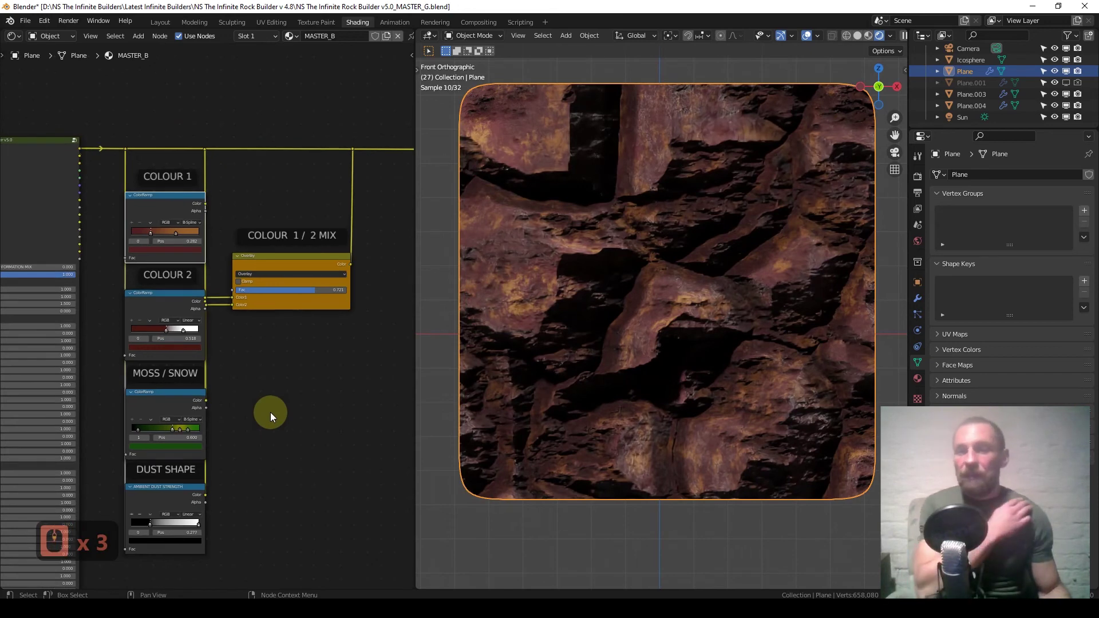
scroll(271, 412, down, 4)
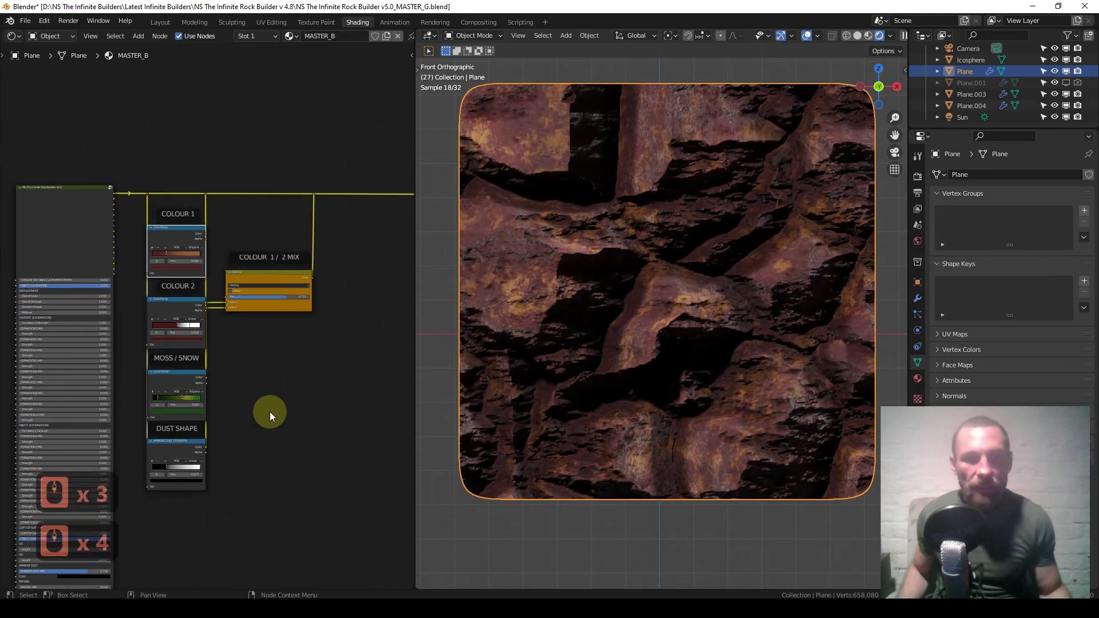
middle_drag(248, 418, 260, 289)
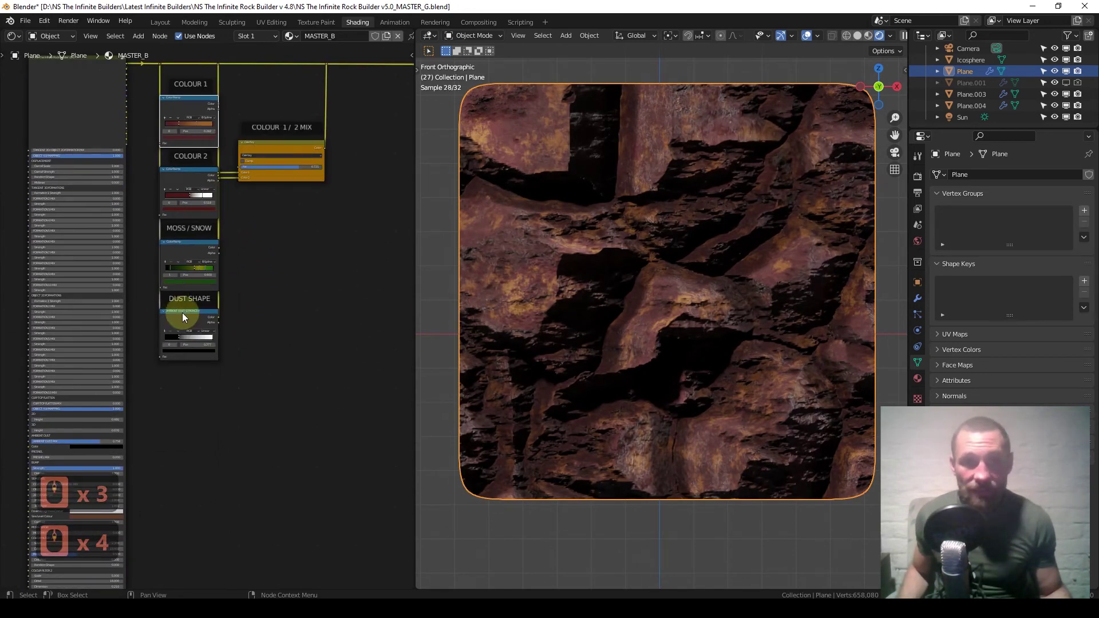
scroll(207, 309, up, 2)
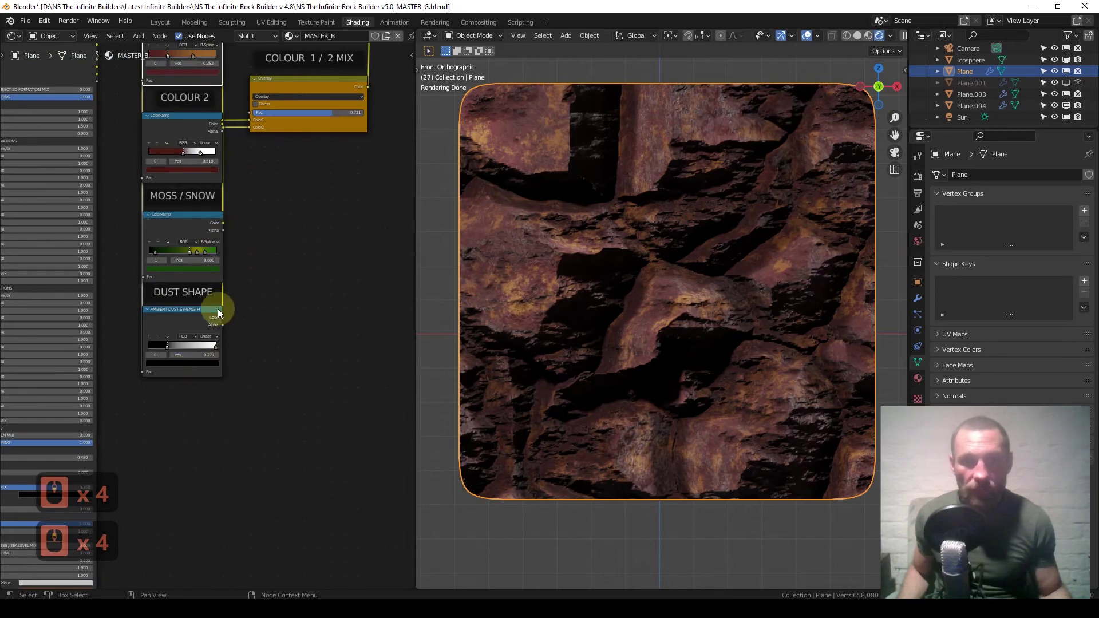
scroll(206, 327, up, 6)
drag(127, 376, 197, 378)
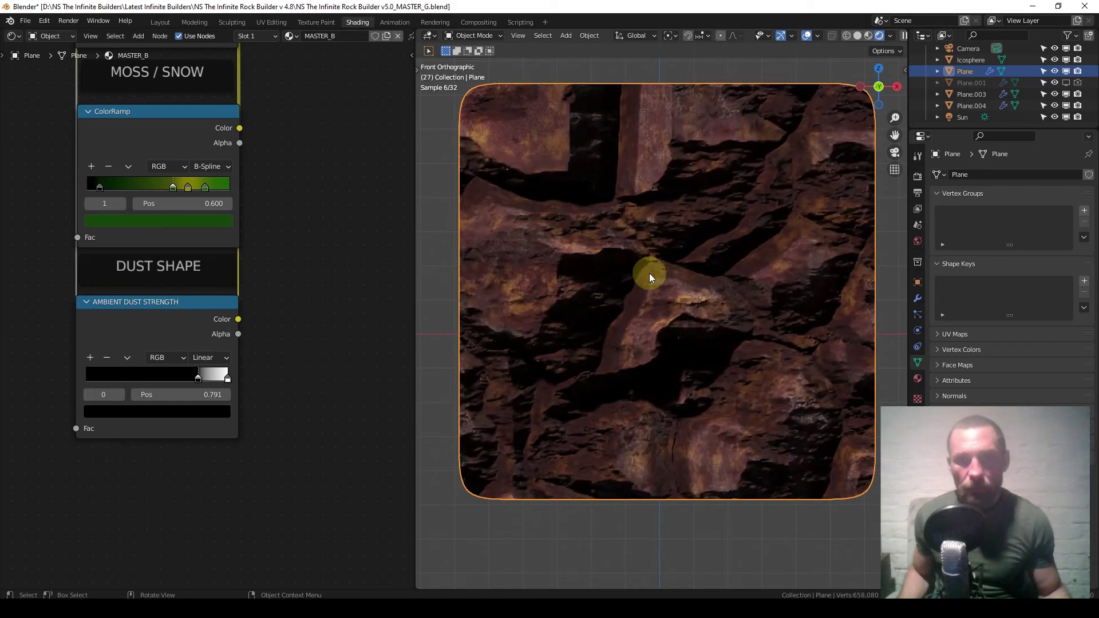
mouse_move(147, 385)
mouse_down()
mouse_move(204, 376)
mouse_move(130, 379)
mouse_up()
drag(229, 379, 185, 378)
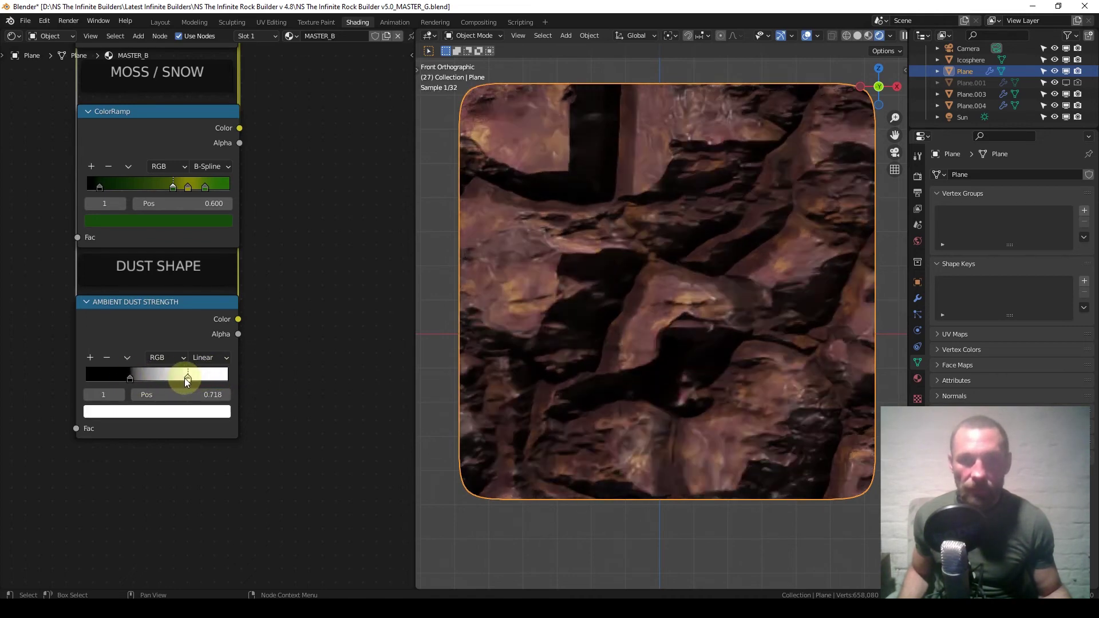
Open the Infinite Rock Builder node group and examine the settings of Tangent Formation 1 under Tangent 3D Formations
scroll(208, 297, down, 11)
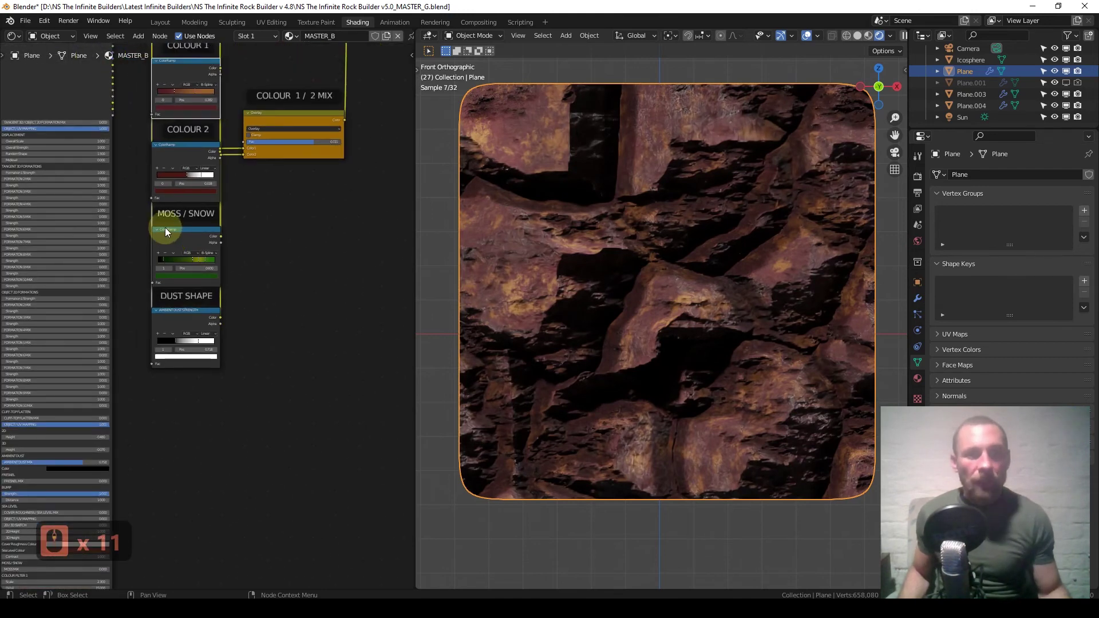
scroll(165, 230, down, 3)
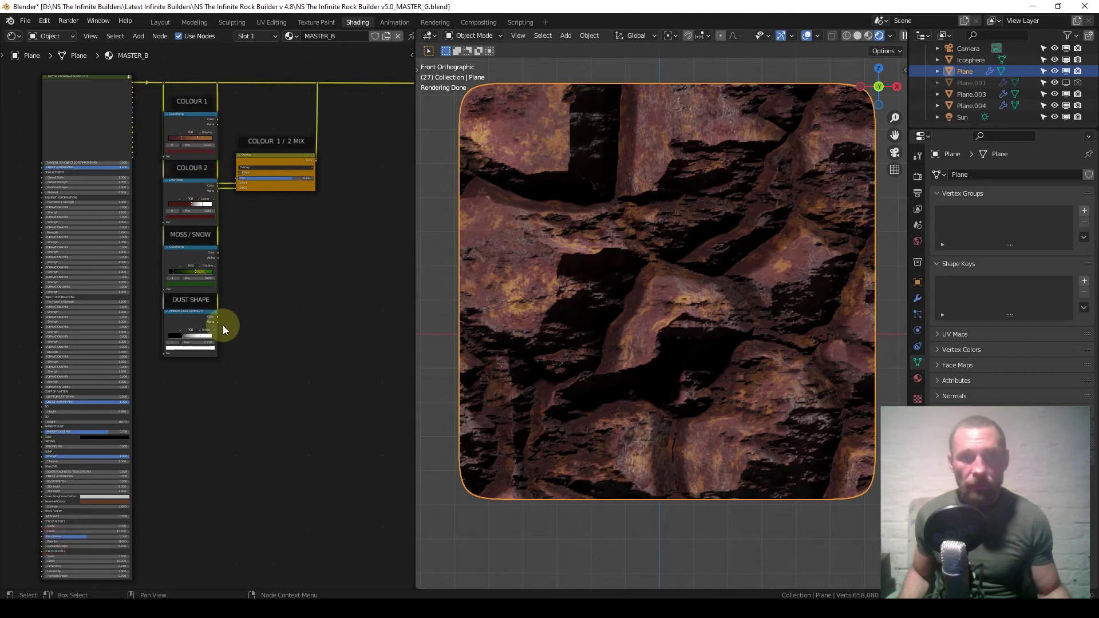
click(89, 130)
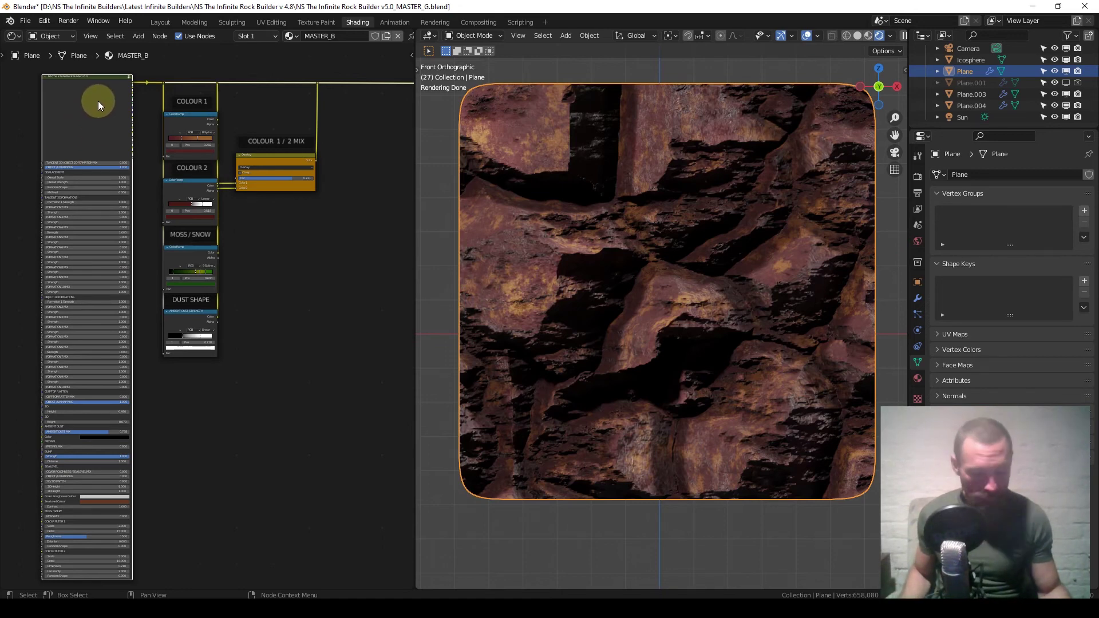
key(Tab)
scroll(187, 270, down, 11)
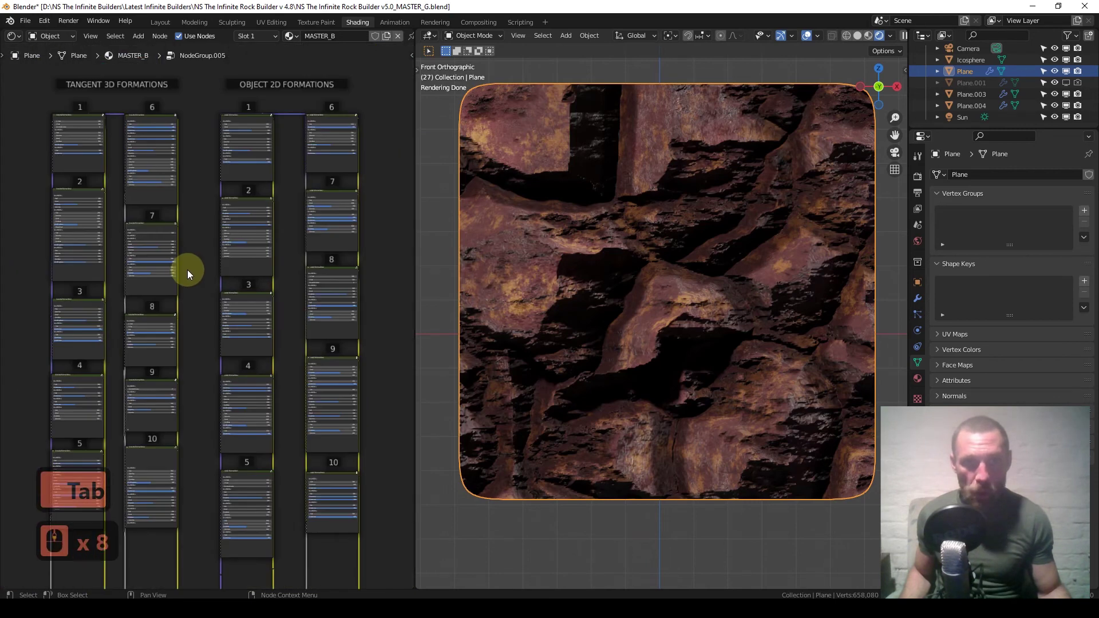
scroll(160, 275, up, 7)
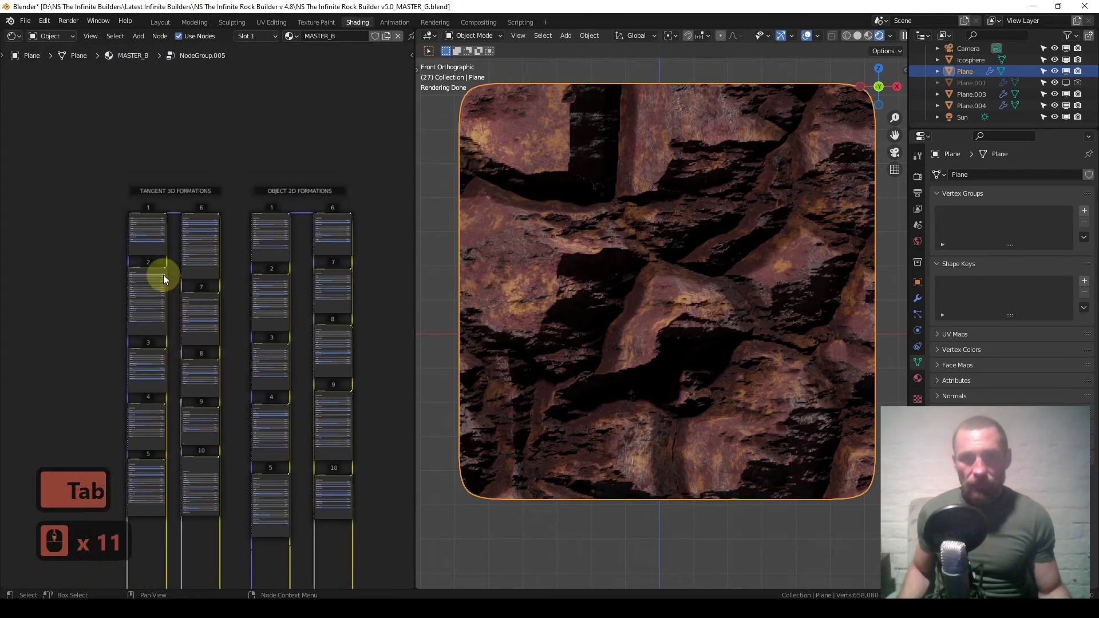
middle_drag(148, 242, 165, 321)
scroll(131, 264, up, 14)
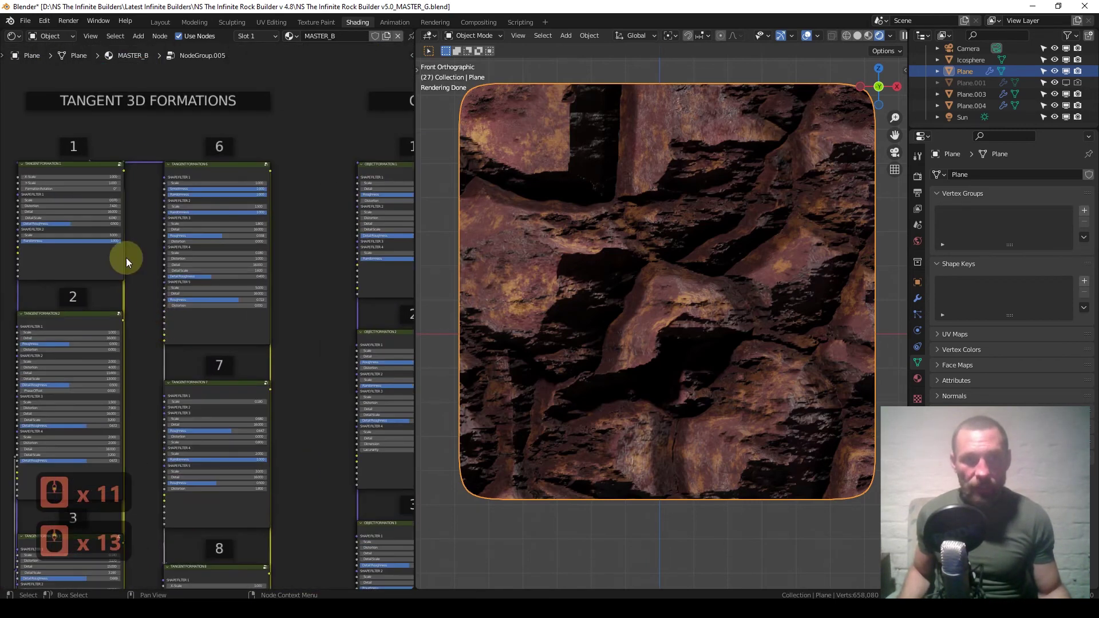
scroll(151, 320, up, 1)
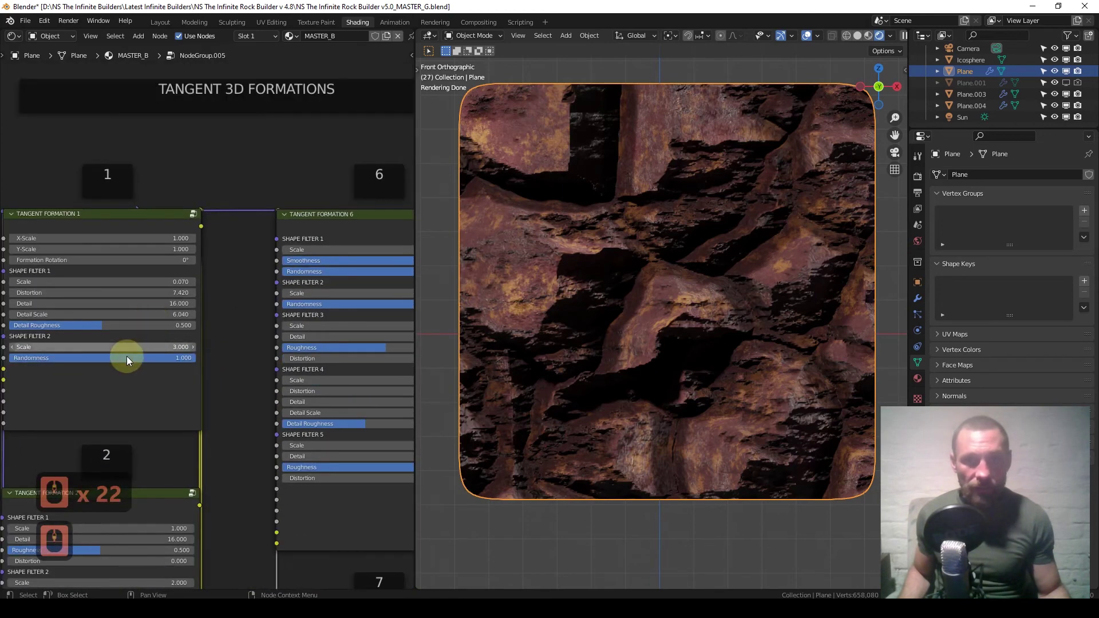
middle_drag(126, 356, 174, 324)
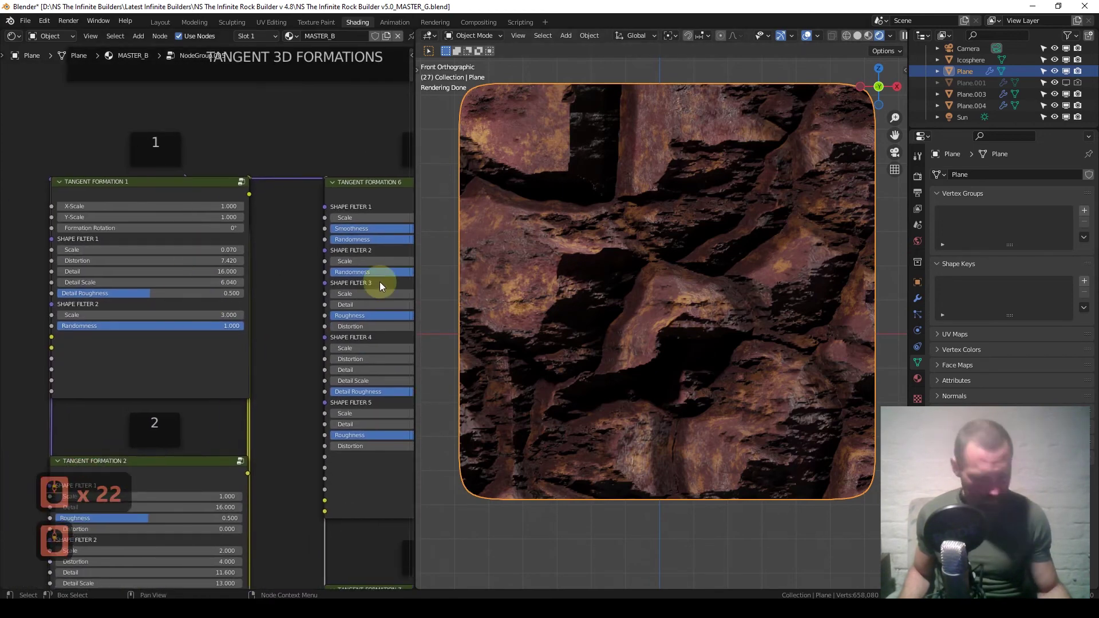
Leave the node group to check the rock node's formation mix settings, and reopen it at Tangent Formation 1
key(Tab)
scroll(110, 240, down, 8)
scroll(194, 308, up, 10)
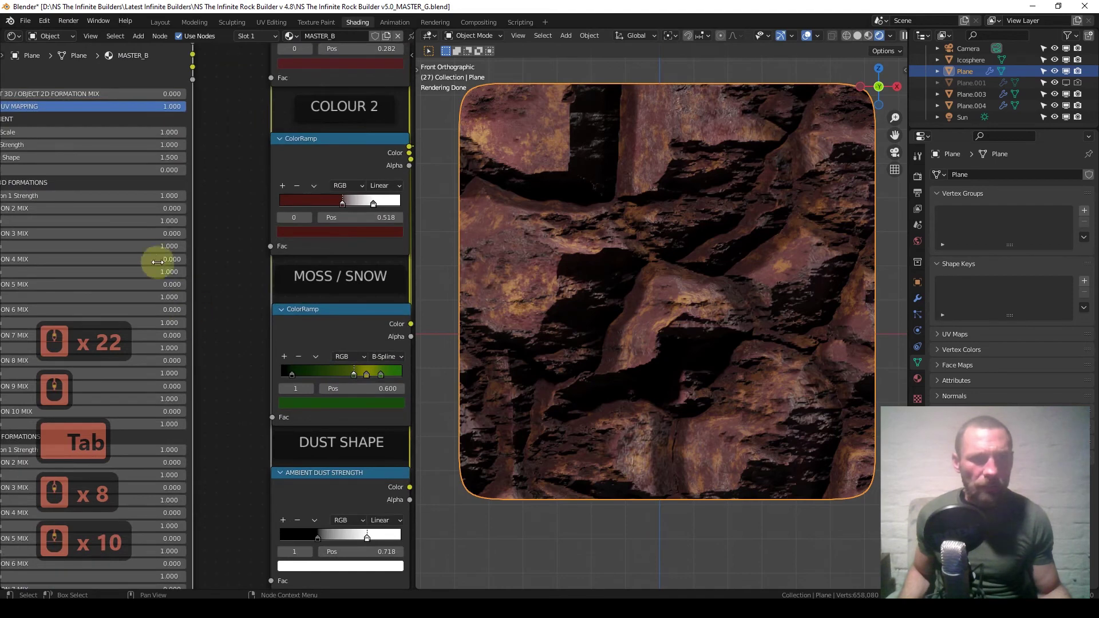
scroll(155, 255, down, 8)
key(Tab)
scroll(172, 309, up, 11)
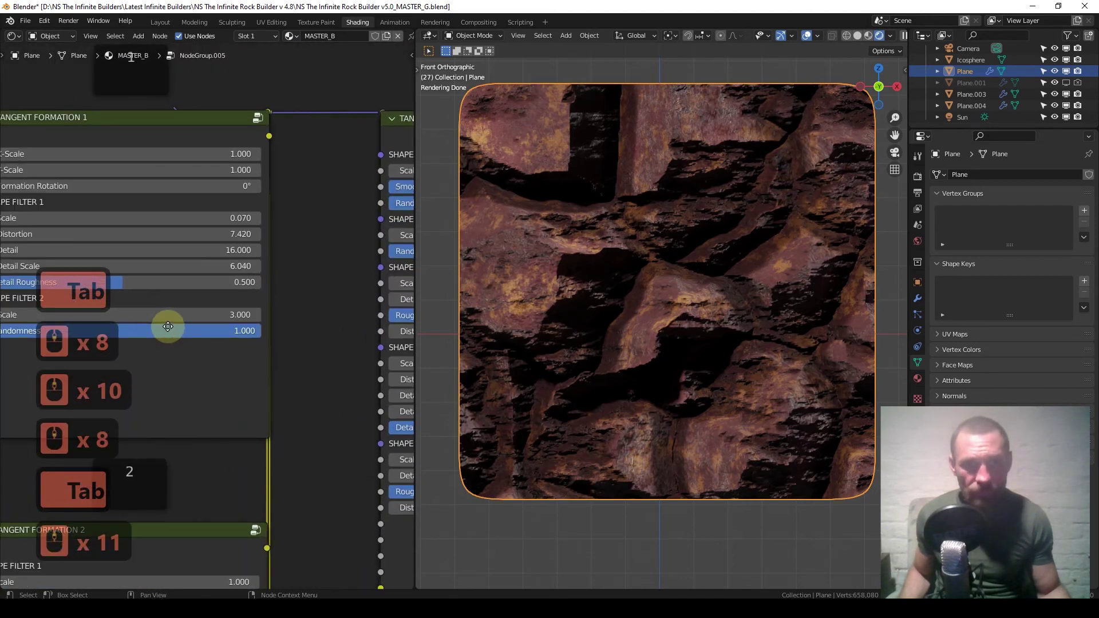
middle_drag(246, 320, 249, 320)
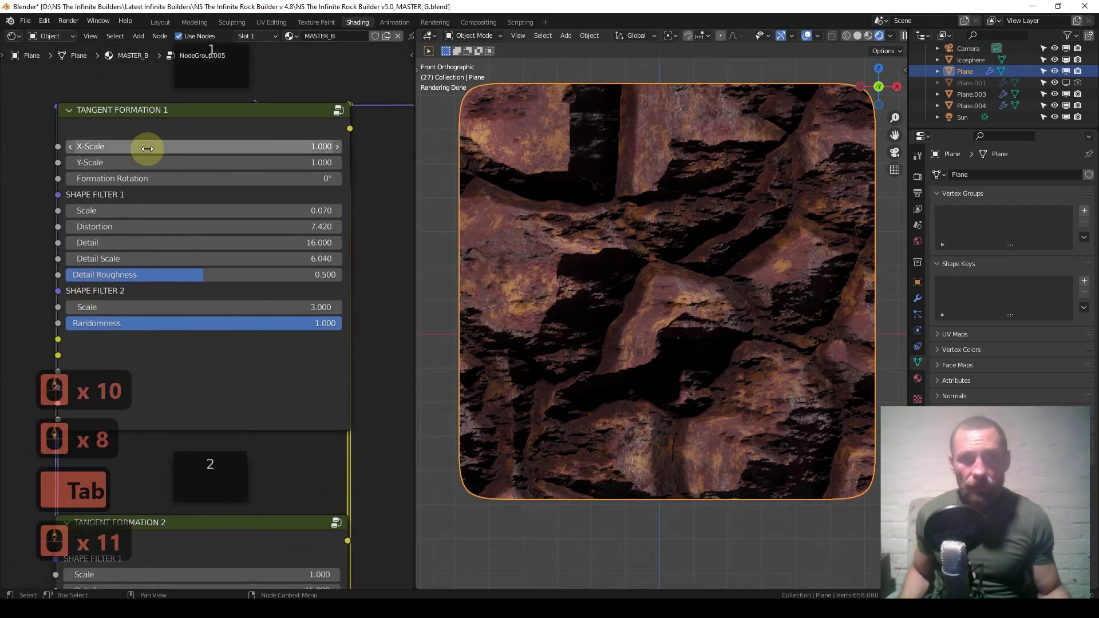
Try stretching and rotating Tangent Formation 1 with its X-Scale, Y-Scale and Formation Rotation, including an X-Scale of 0.650
shift+drag(153, 148, 117, 148)
right_click(153, 148)
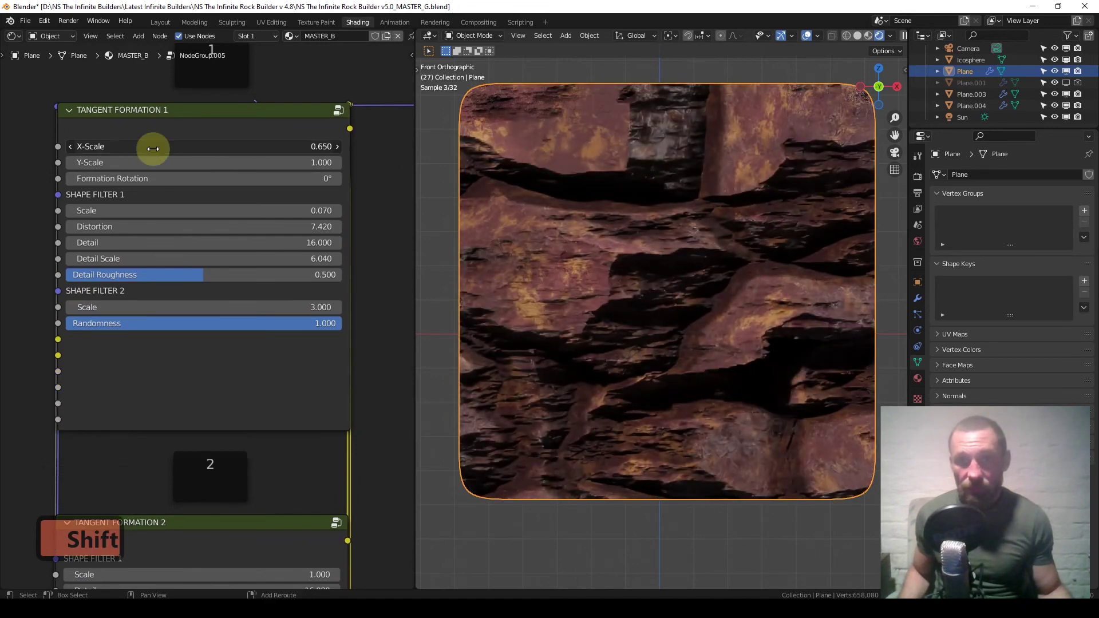
shift+drag(179, 166, 117, 165)
right_click(179, 164)
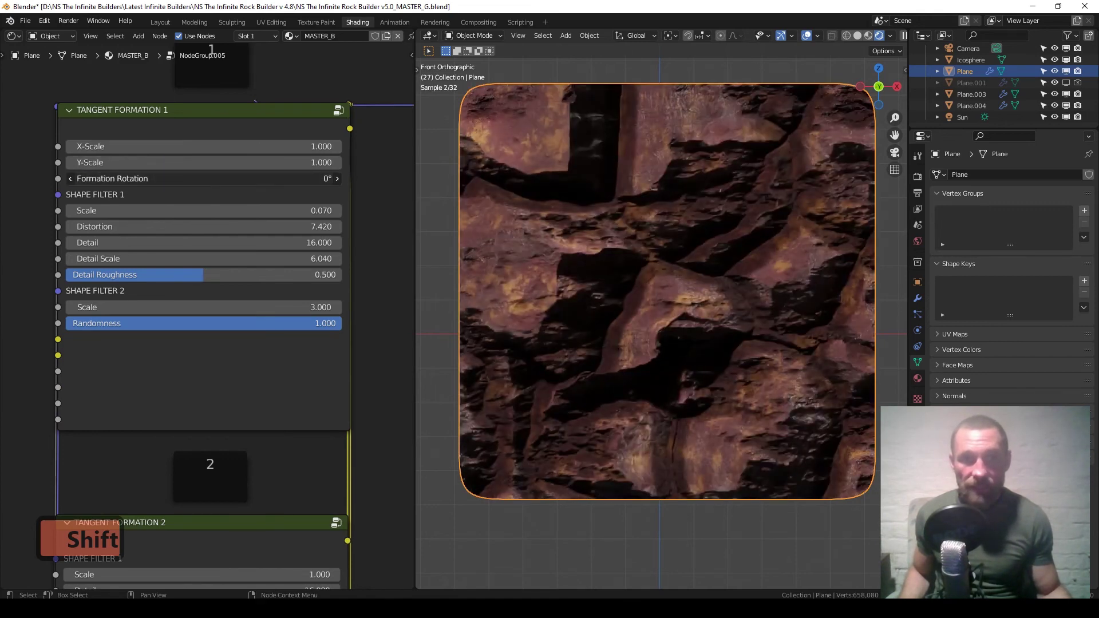
shift+drag(193, 178, 201, 179)
key(BackSpace)
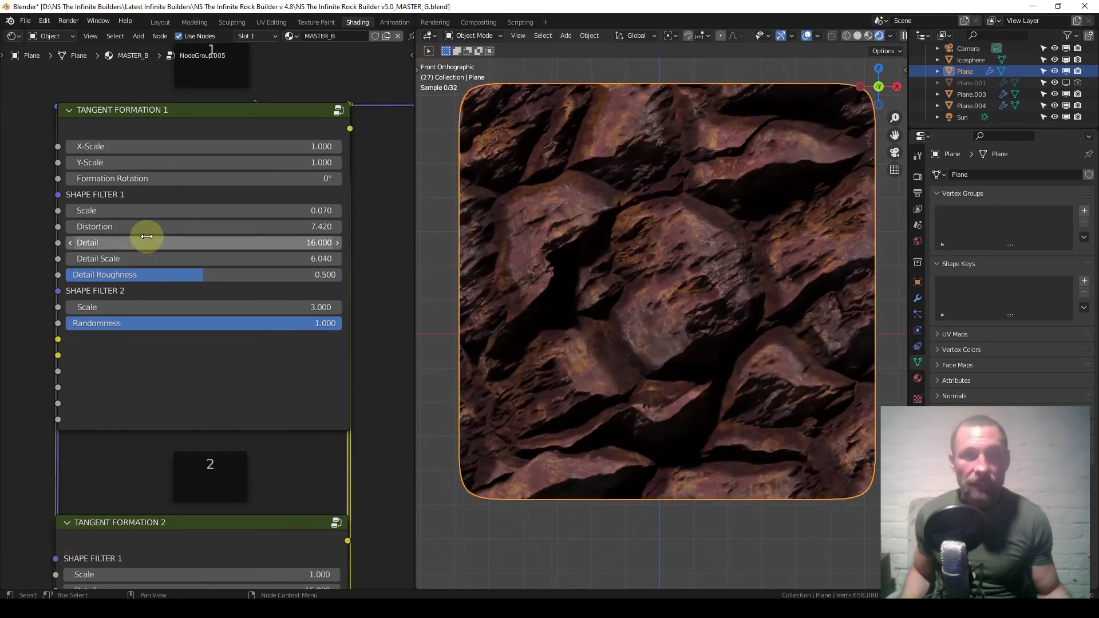
Try a different Scale and a Distortion of 8.000 for Shape Filter 1 of Tangent Formation 1
drag(142, 213, 147, 224)
key(ctrl+z)
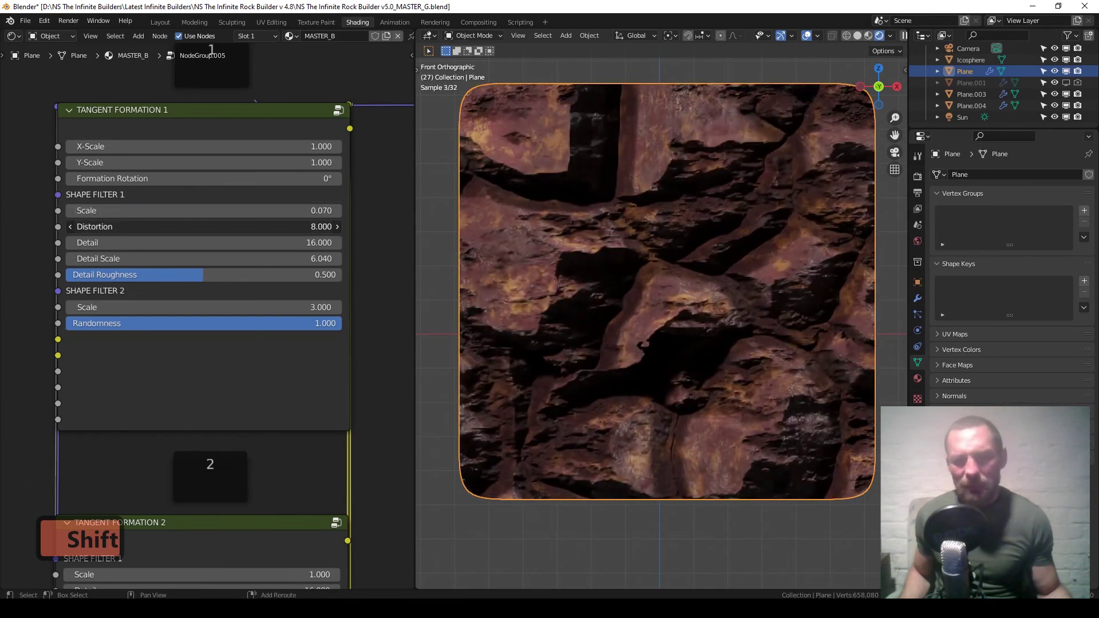
shift+drag(150, 225, 125, 226)
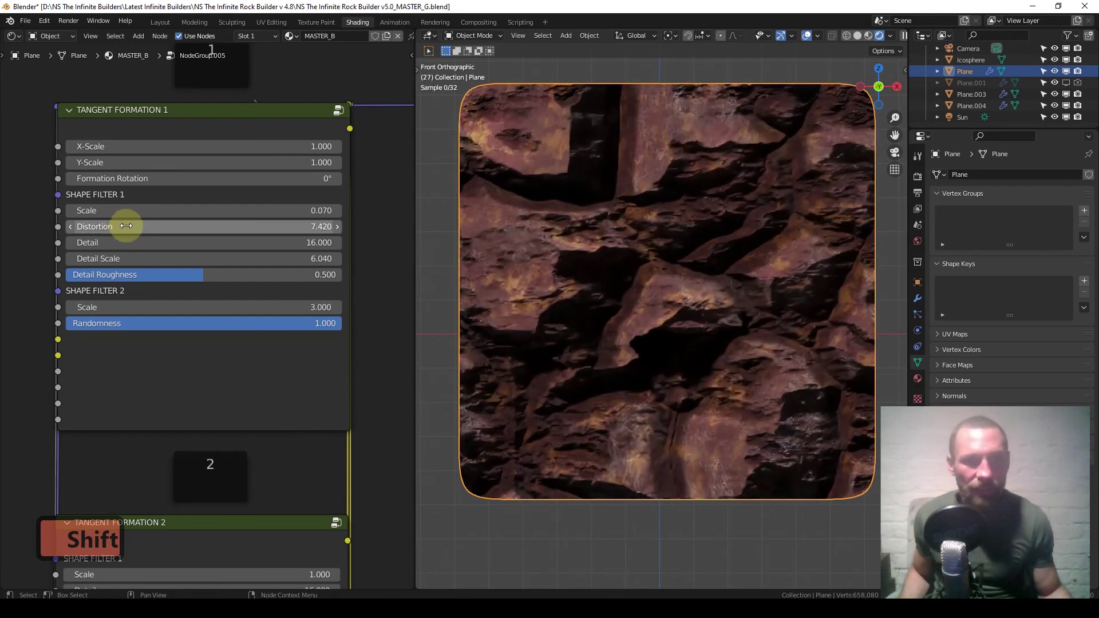
View Tangent Formation 2's shape filters and try raising the Scale of Tangent Formation 1's Shape Filter 2 to about 6.190
shift+scroll(168, 294, down, 8)
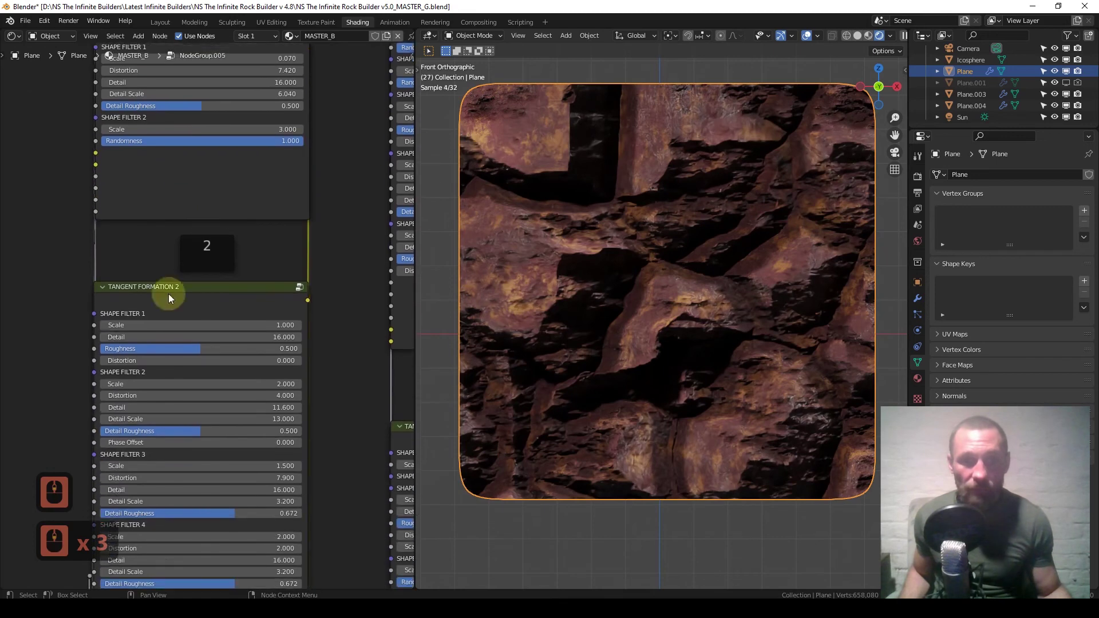
scroll(164, 300, down, 3)
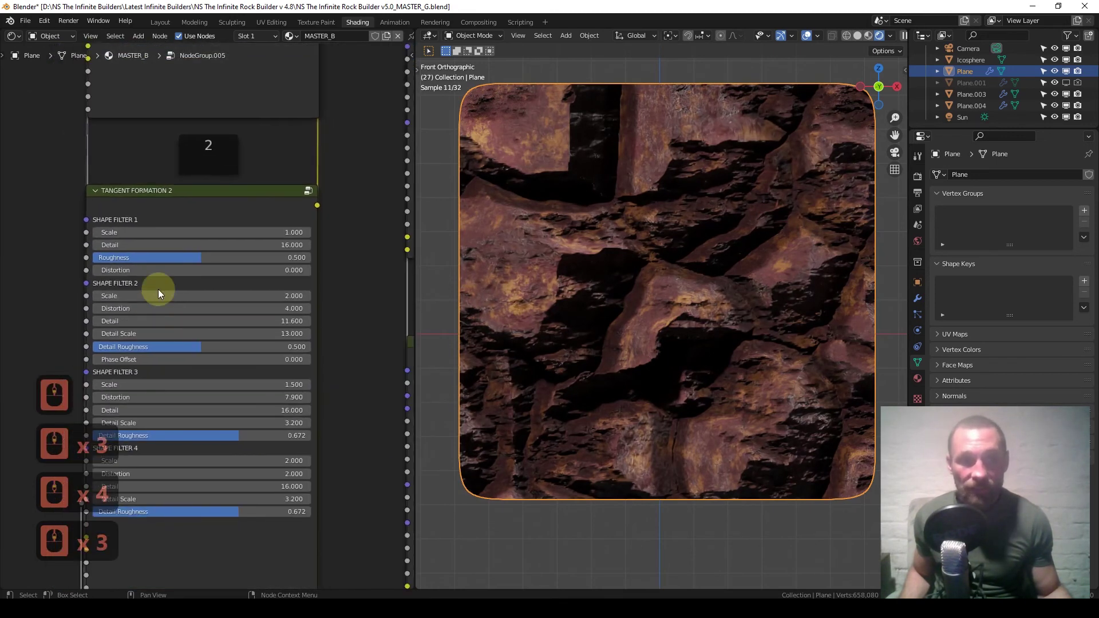
scroll(216, 165, down, 5)
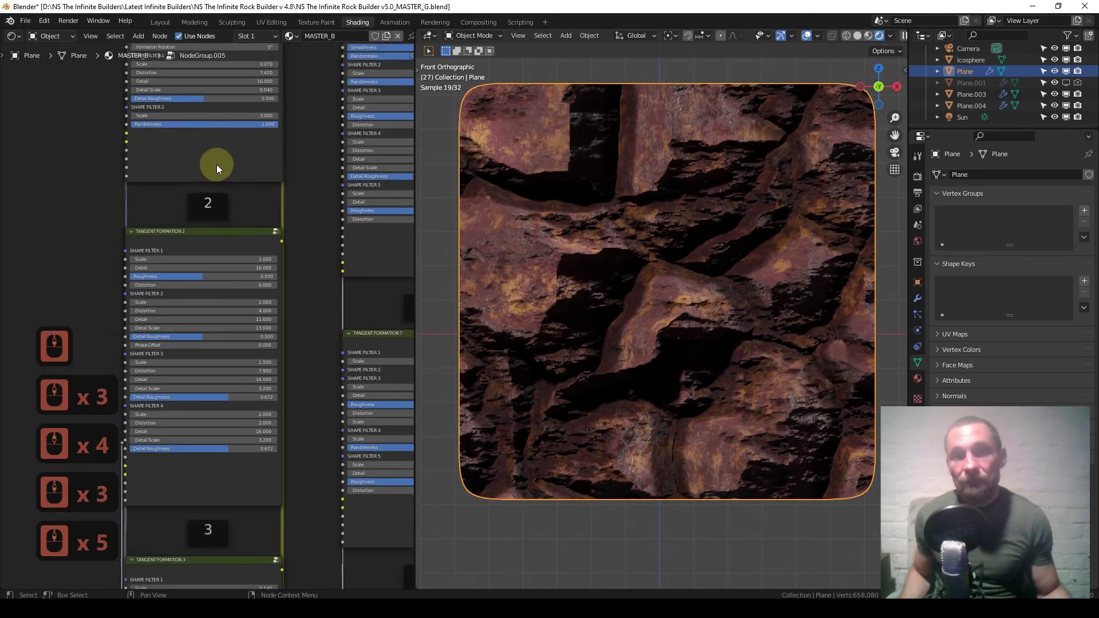
middle_drag(217, 163, 217, 288)
scroll(217, 287, up, 9)
middle_drag(211, 190, 221, 251)
drag(151, 225, 223, 225)
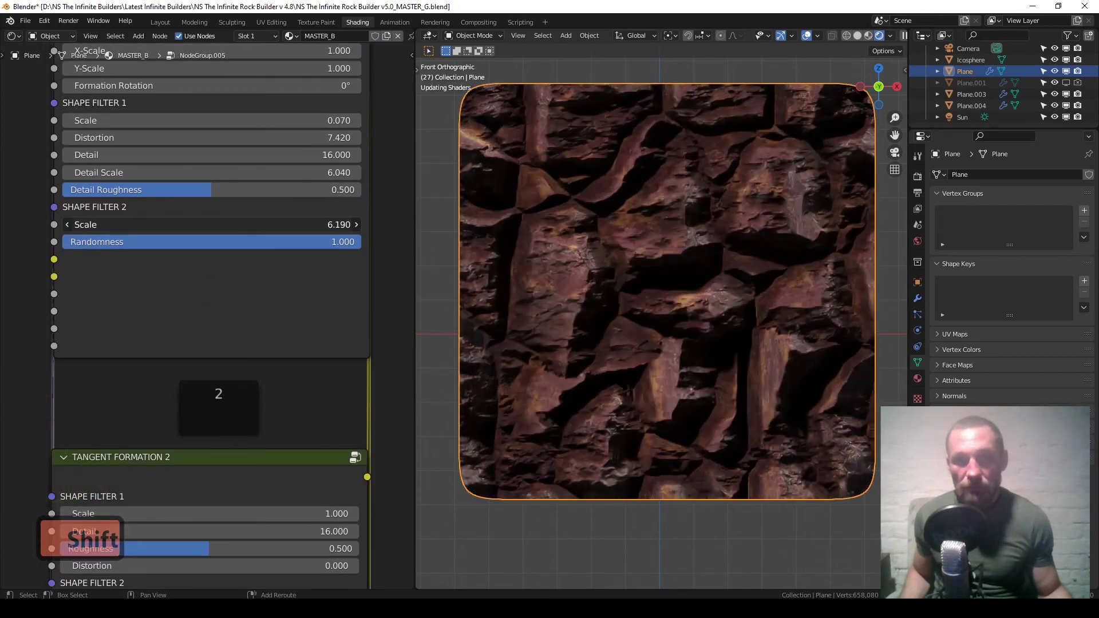
right_click(139, 224)
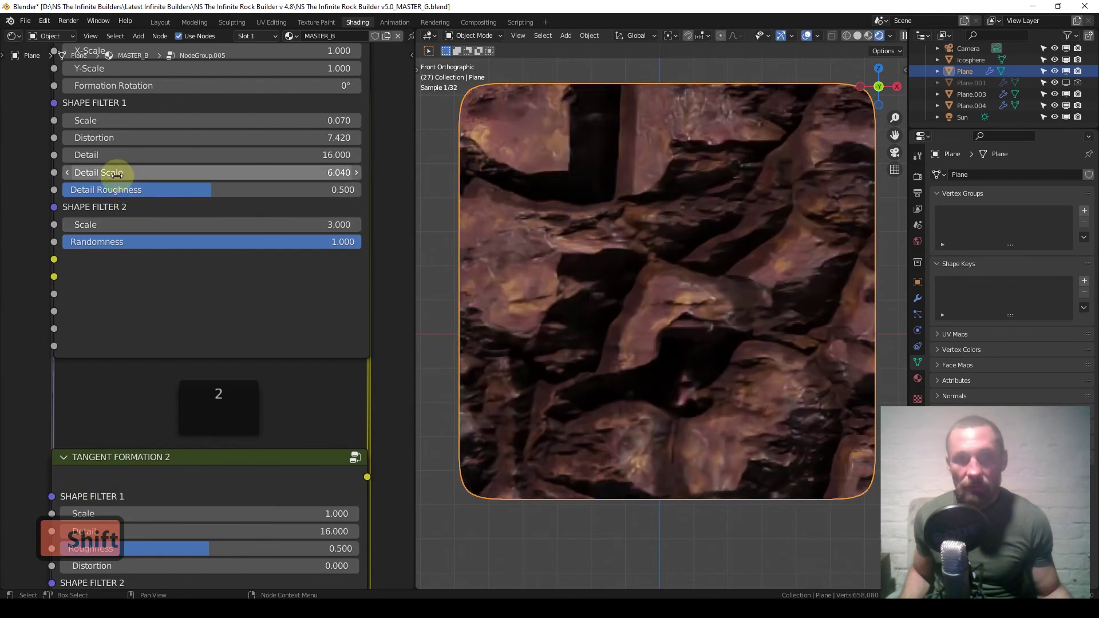
Exit the node group and look over the rock builder node's main formation settings beside the colour ramps
scroll(168, 264, down, 6)
key(Tab)
scroll(166, 265, down, 6)
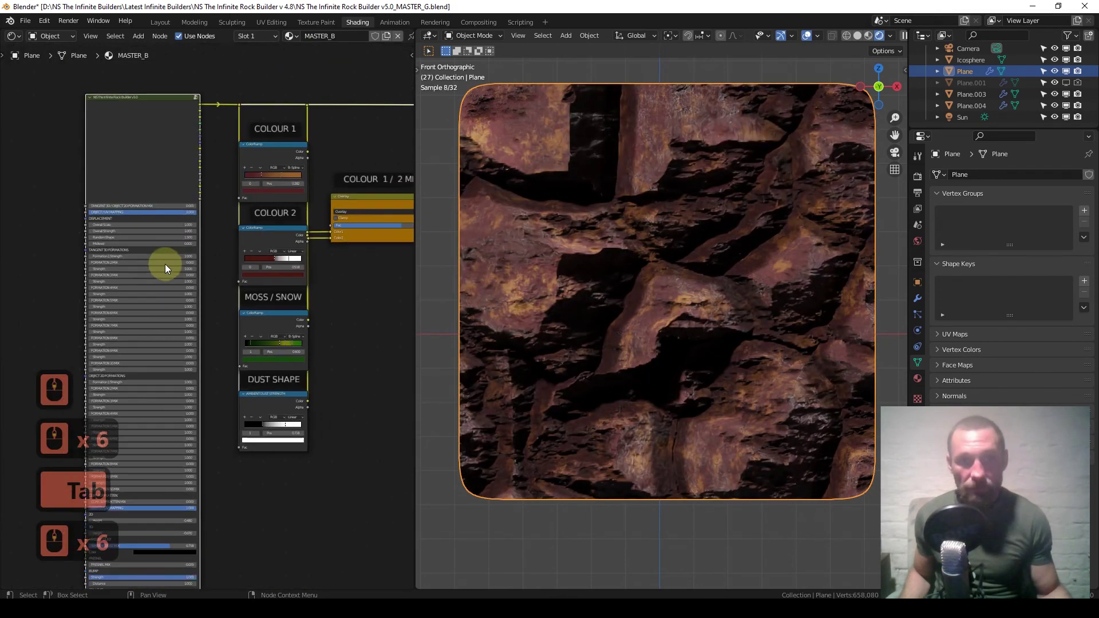
scroll(145, 171, up, 5)
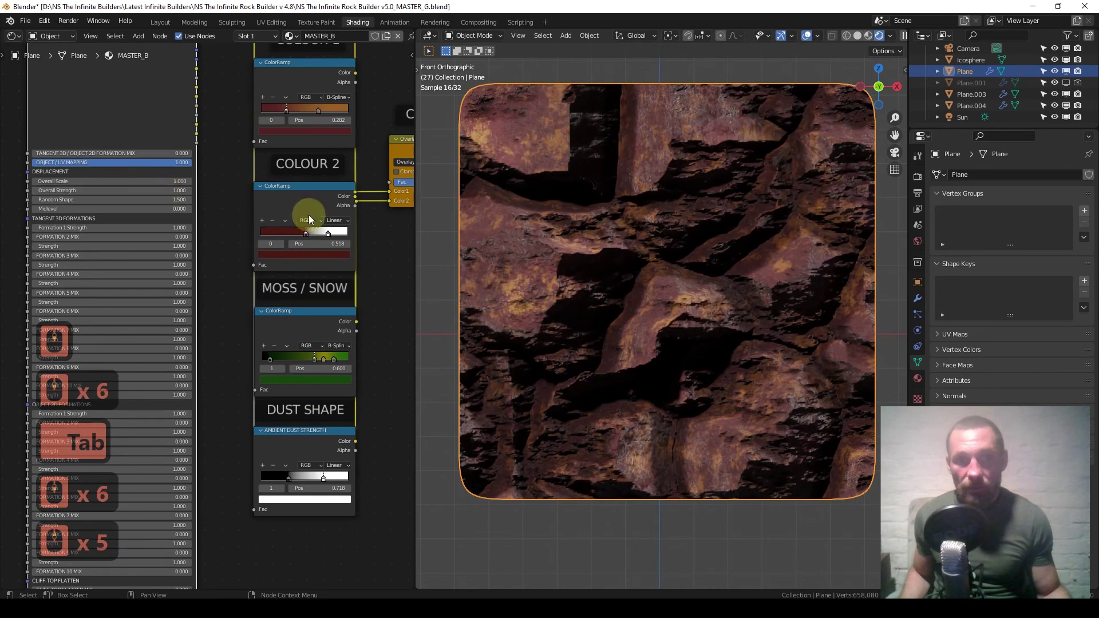
middle_drag(146, 320, 140, 432)
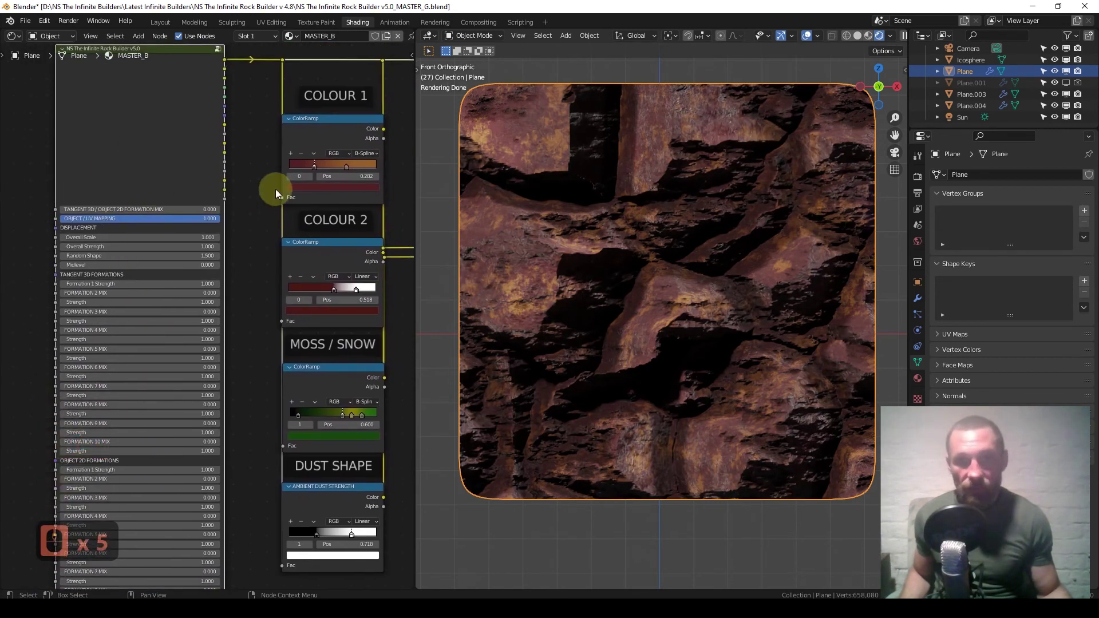
Reopen the rock builder node group and survey all the Tangent 3D and Object 2D formation nodes
key(Tab)
scroll(232, 265, down, 5)
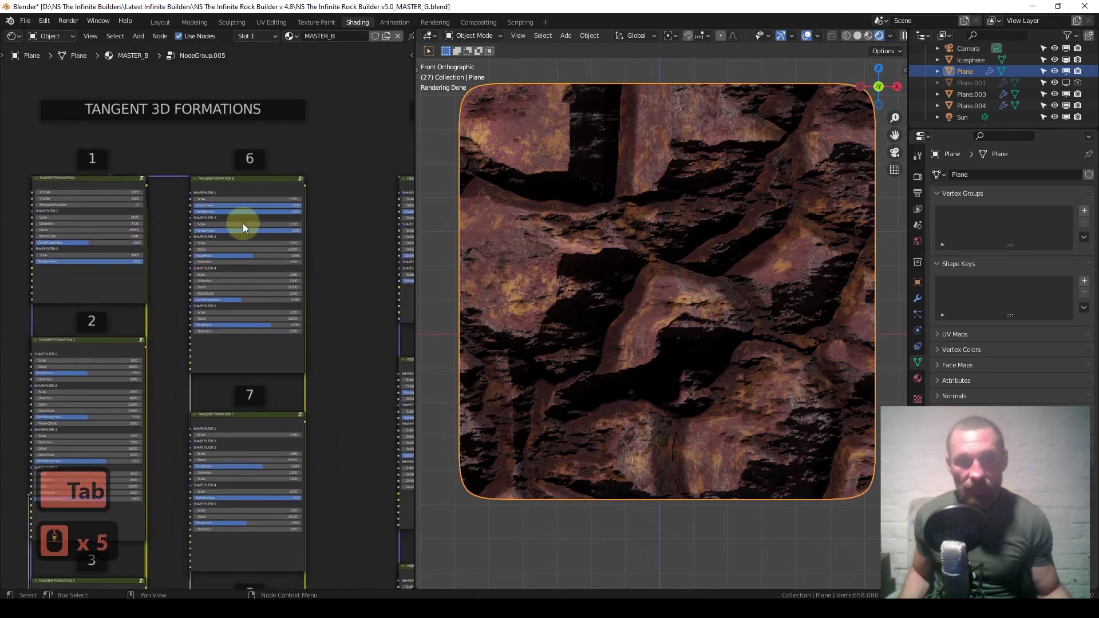
middle_drag(356, 279, 173, 191)
scroll(170, 343, down, 6)
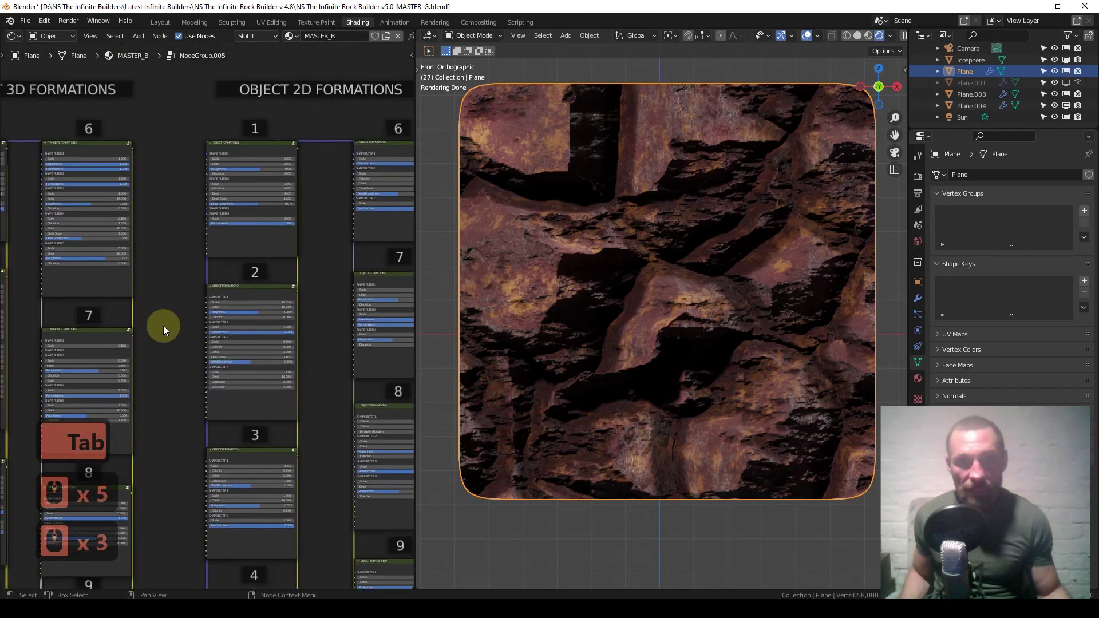
middle_drag(198, 334, 244, 197)
scroll(243, 196, down, 4)
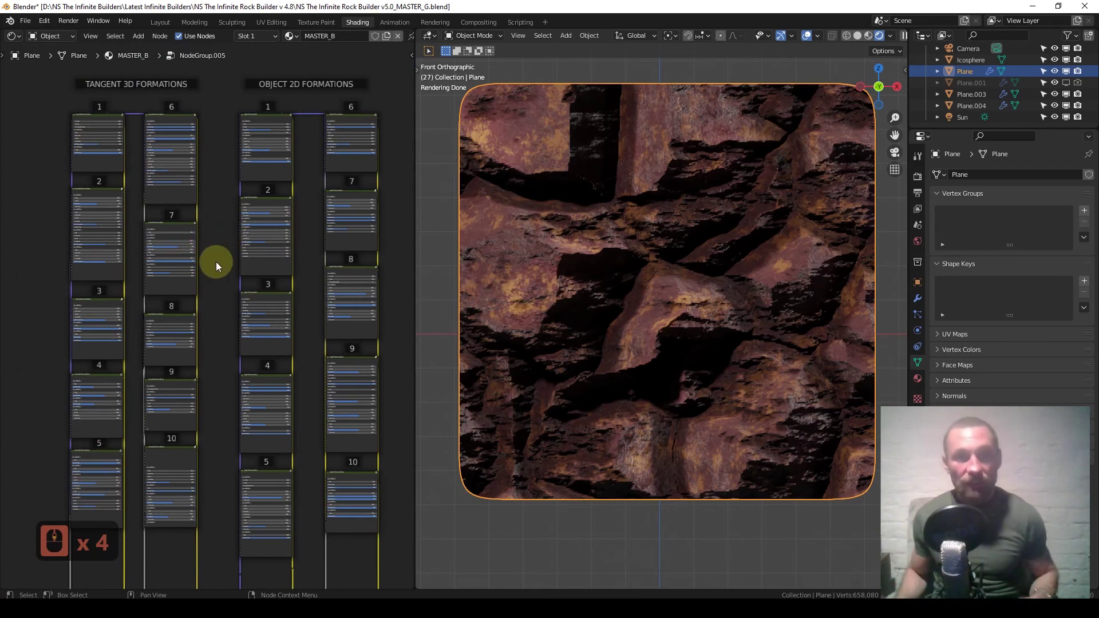
Exit the rock builder node group to the material's top level and enter the group again
key(ctrl+Tab)
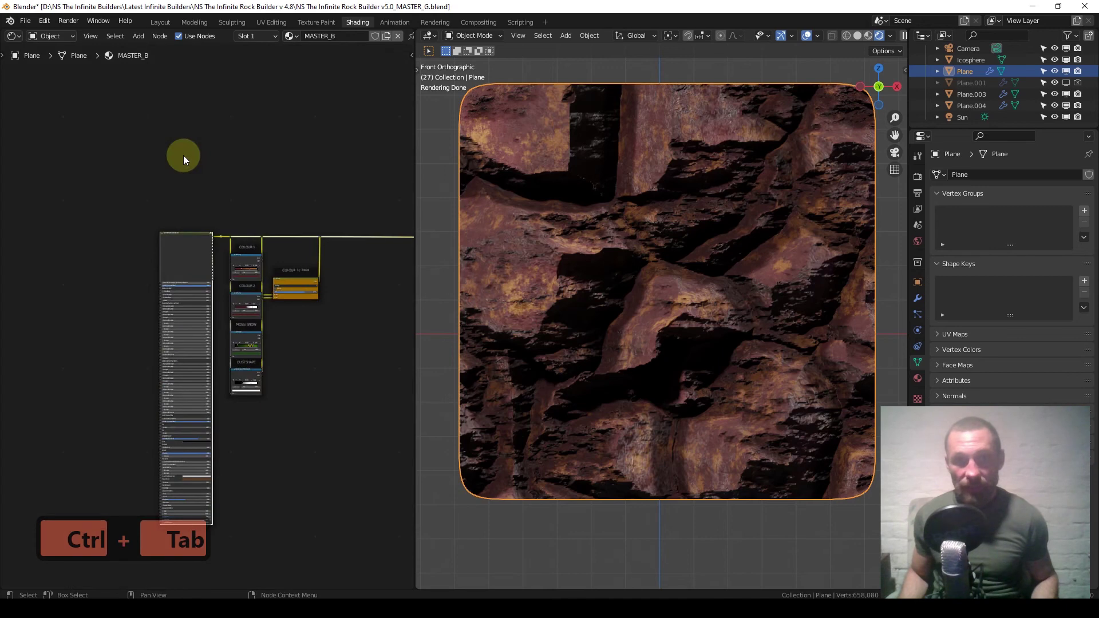
key(Tab)
key(ctrl+Tab)
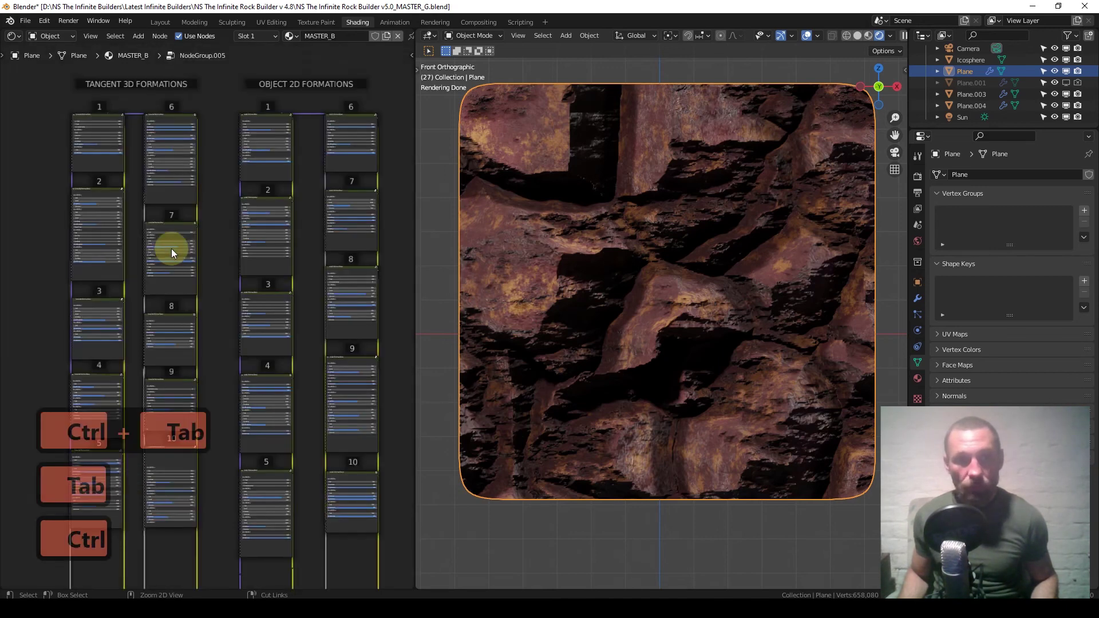
key(Tab)
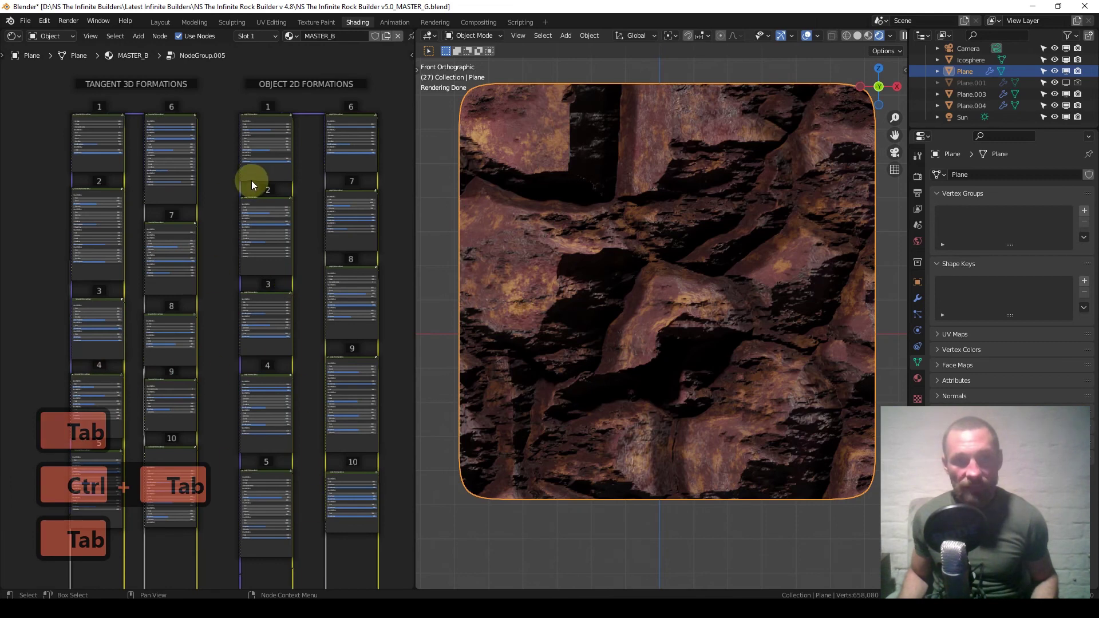
key(Tab)
key(Tab)
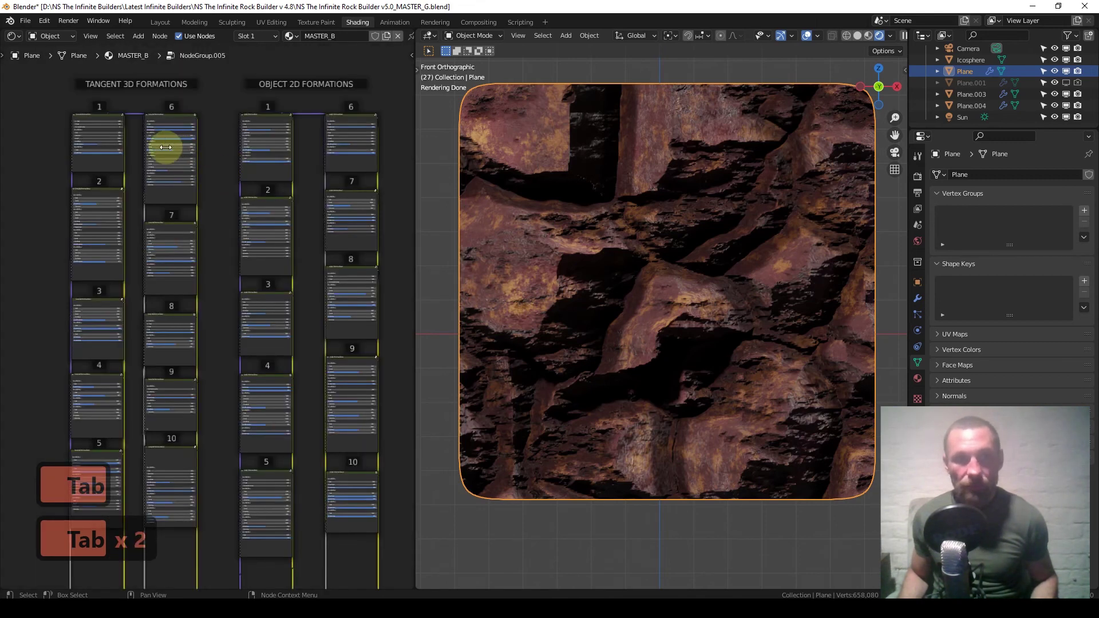
Inspect the FORM 6 nodes nested inside Tangent Formation 6 and return to the material's top-level node tree
key(Tab)
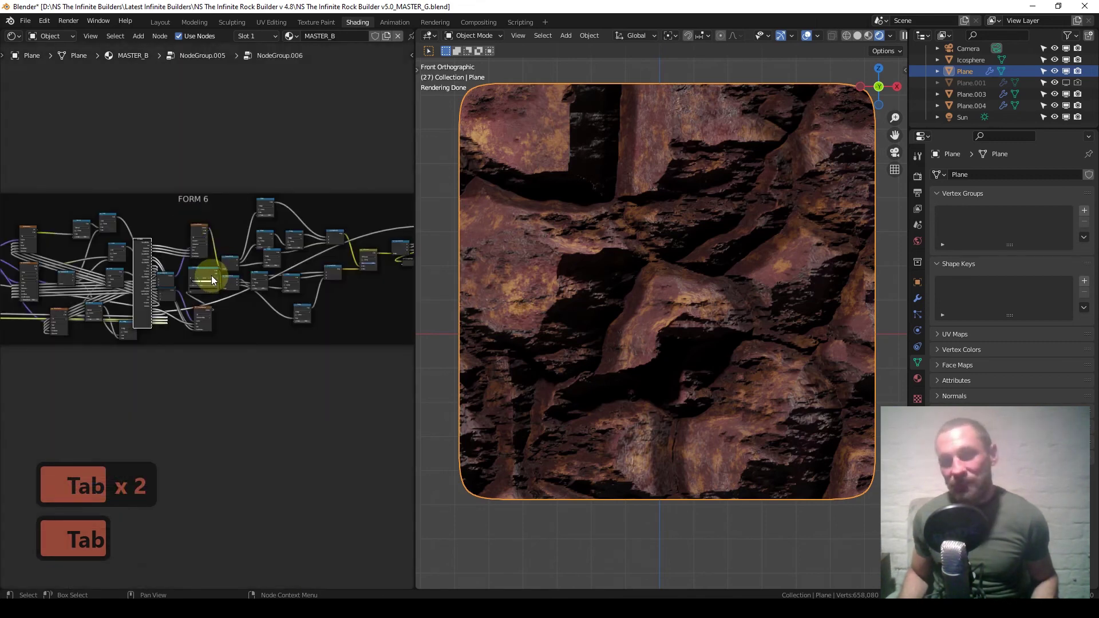
key(Tab)
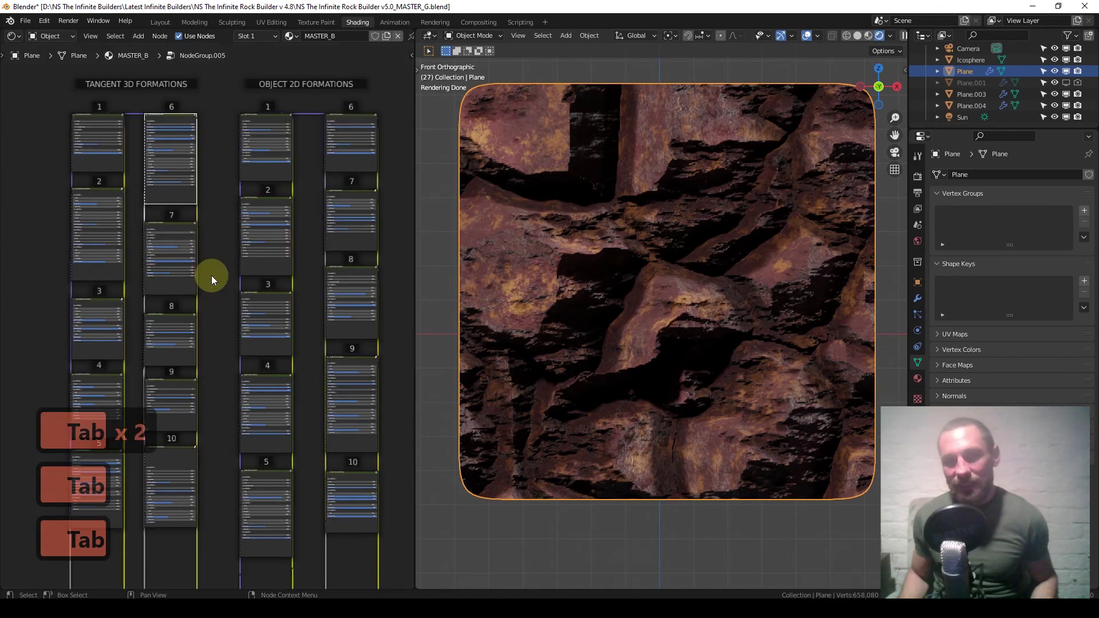
key(Tab)
key(Tab)
key(ctrl)
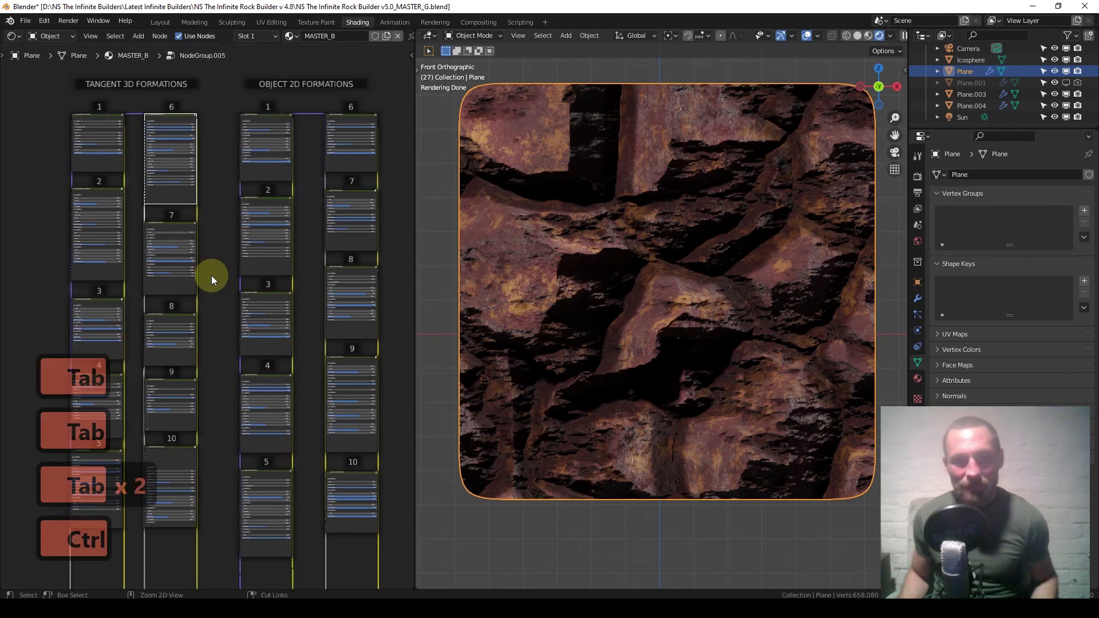
key(ctrl+Tab)
scroll(191, 331, up, 6)
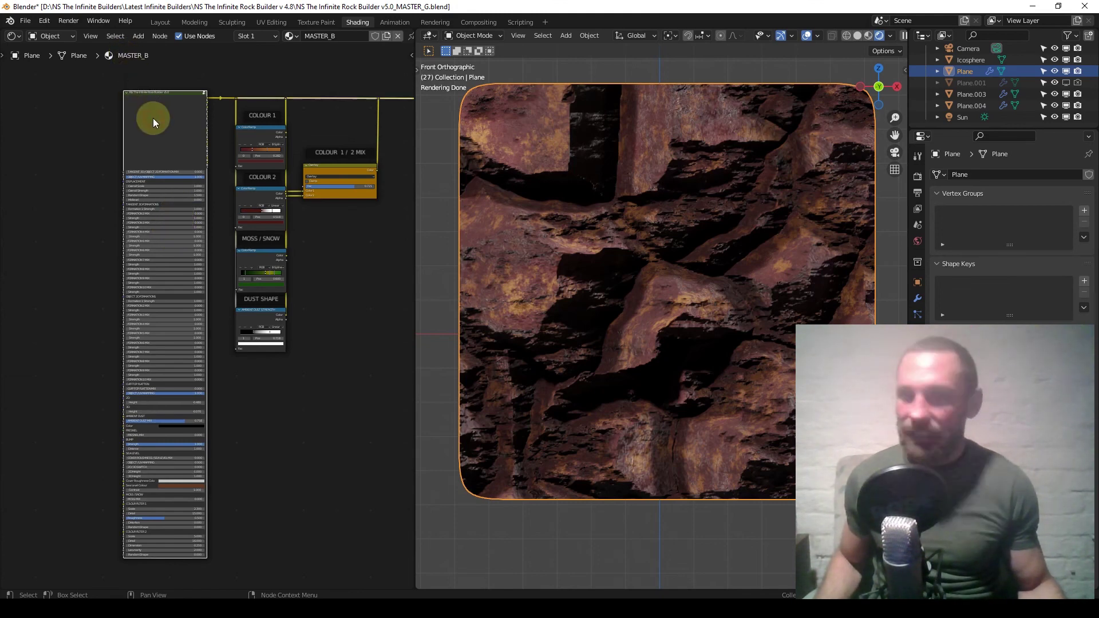
Reopen the rock builder node group and examine Tangent 3D and Object 2D formations 1 to 10
key(Tab)
scroll(139, 241, up, 5)
scroll(142, 256, down, 7)
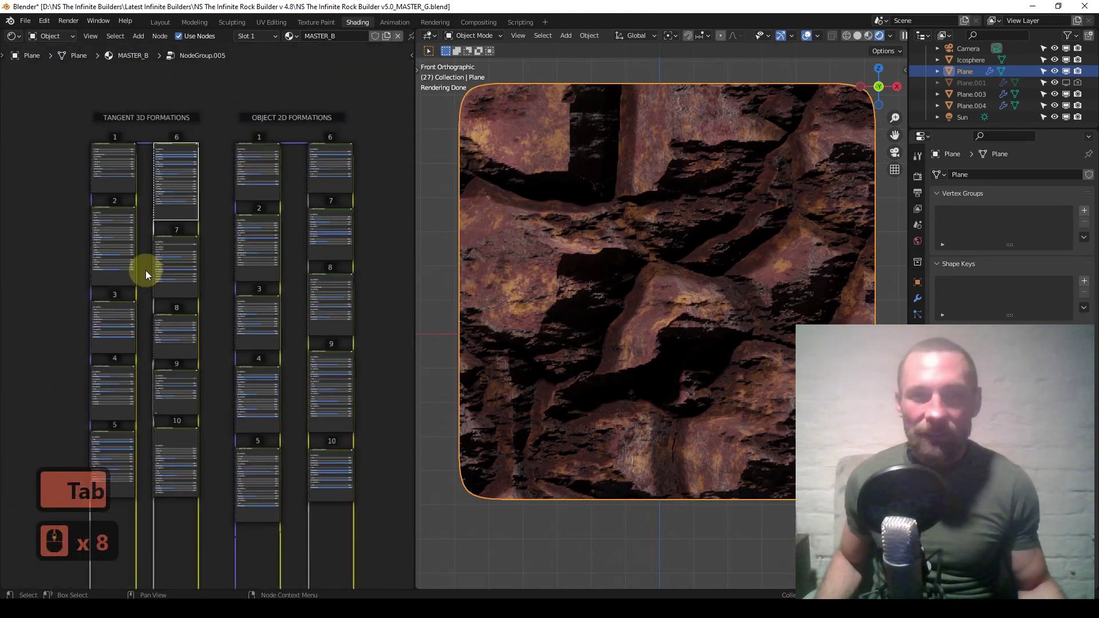
middle_drag(204, 208, 238, 361)
scroll(223, 297, up, 5)
scroll(238, 233, up, 3)
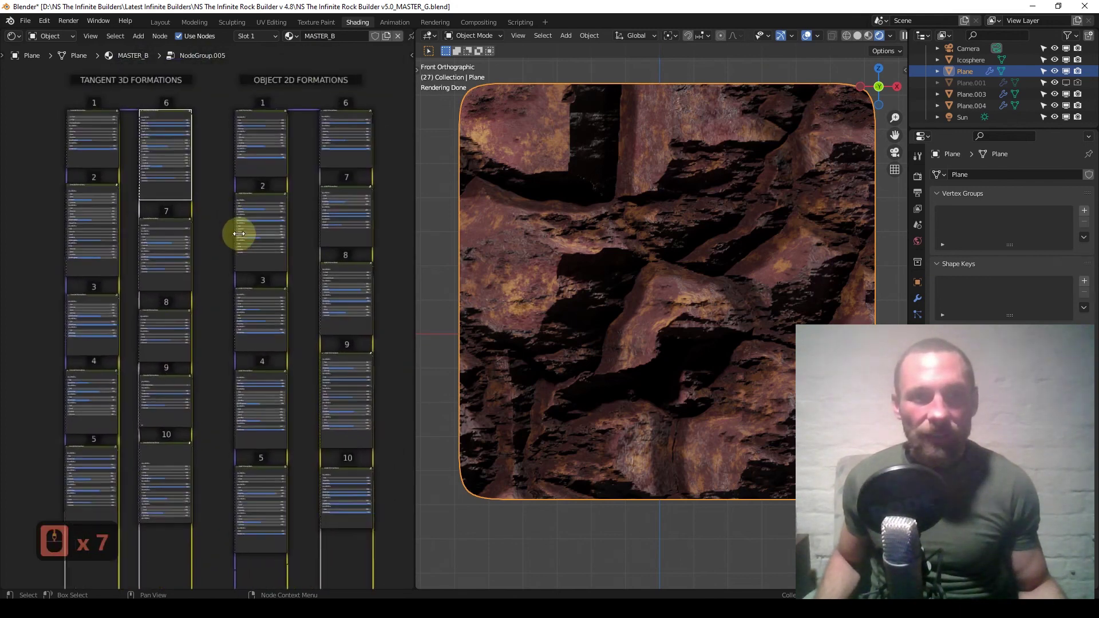
scroll(252, 229, down, 2)
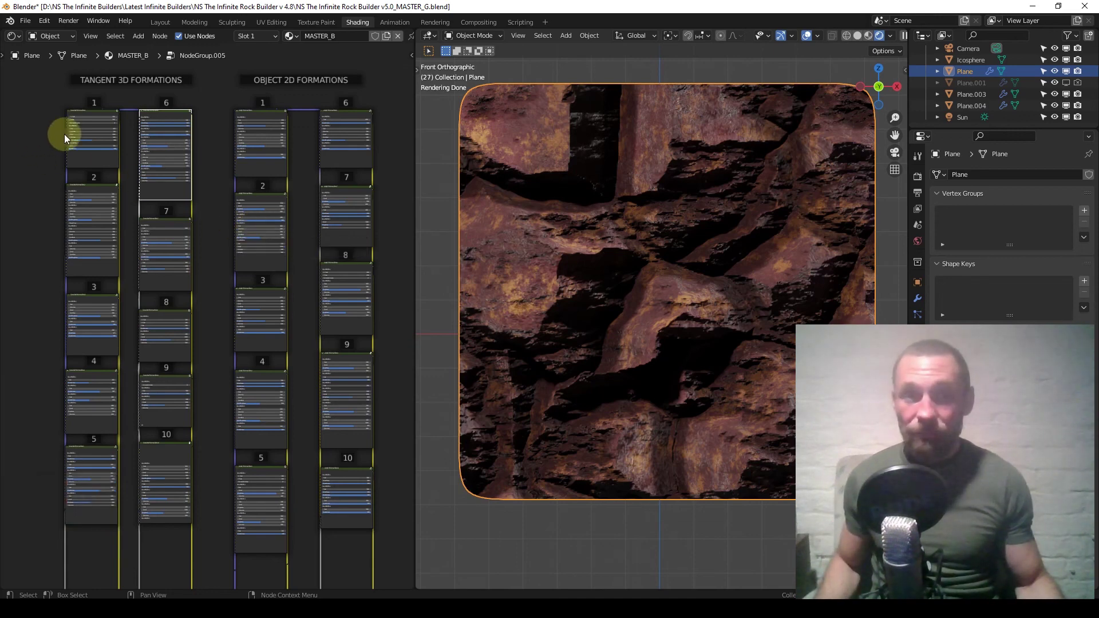
Leave the formation nodes and view the main rock builder node beside the colour, moss/snow and dust shape ramps
key(Tab)
key(Tab)
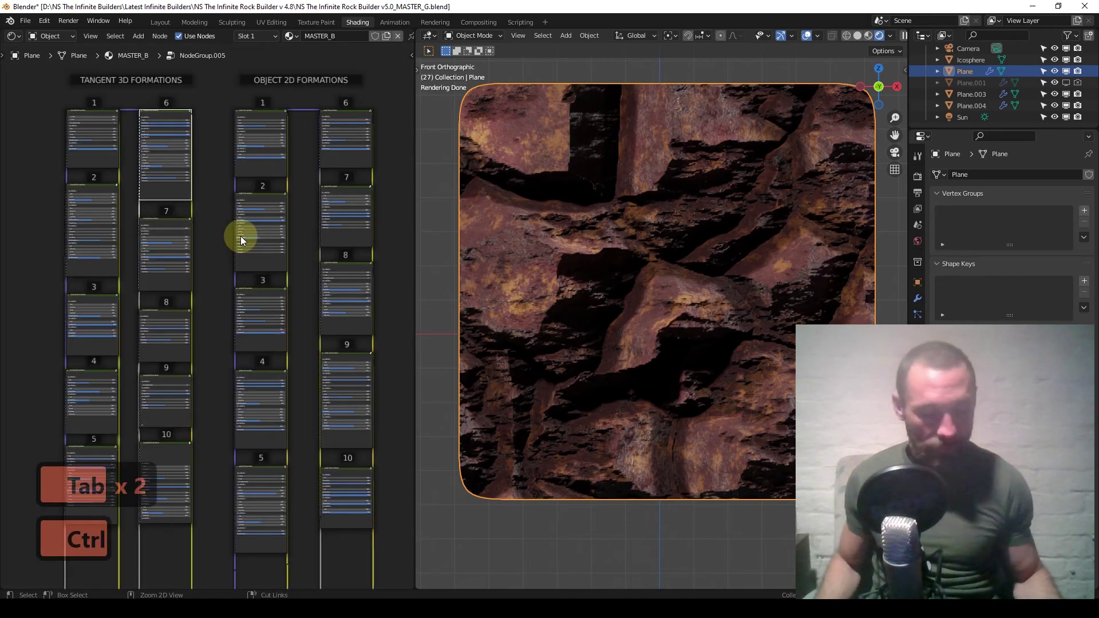
key(ctrl+Tab)
scroll(232, 242, up, 6)
scroll(229, 241, up, 1)
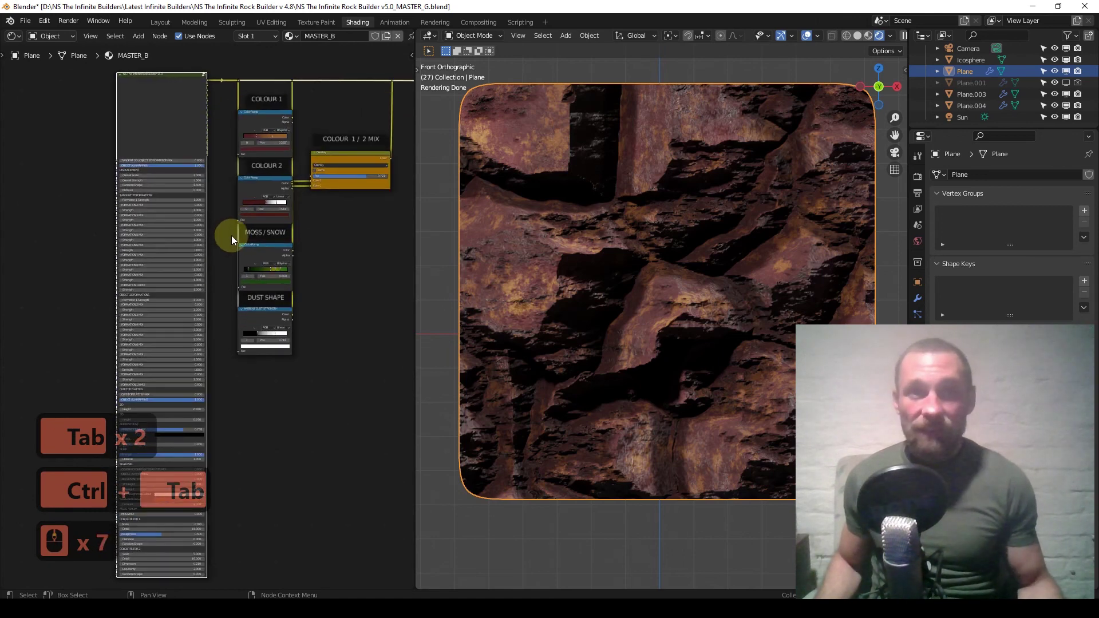